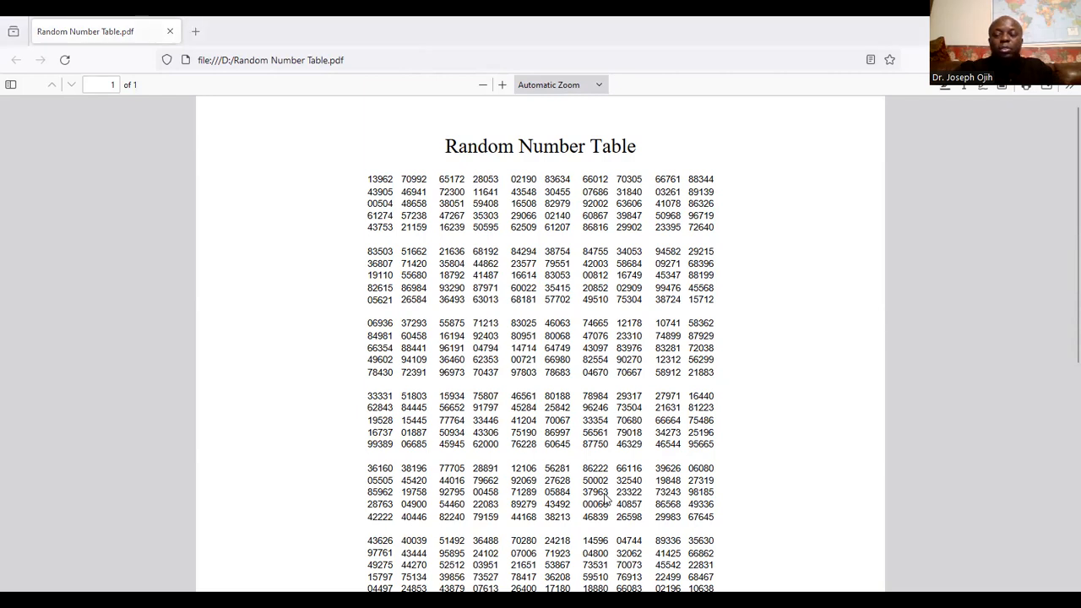
Switch to the Word classwork document and extend its "CLASSWORK #1" heading with "– A SAMPLE QUESTION"
key(alt+Tab)
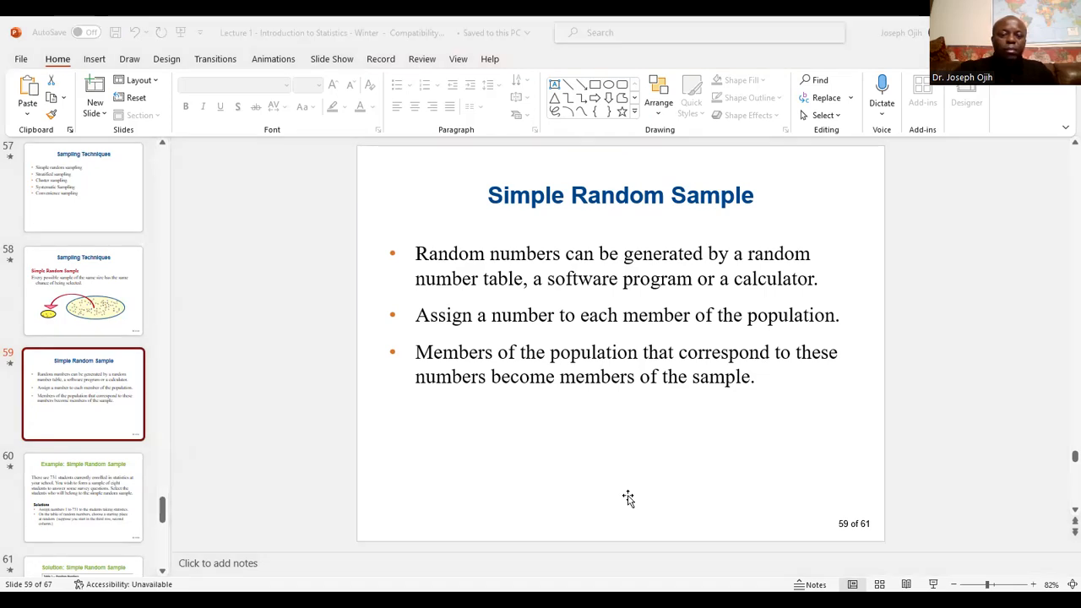
key(alt+Tab)
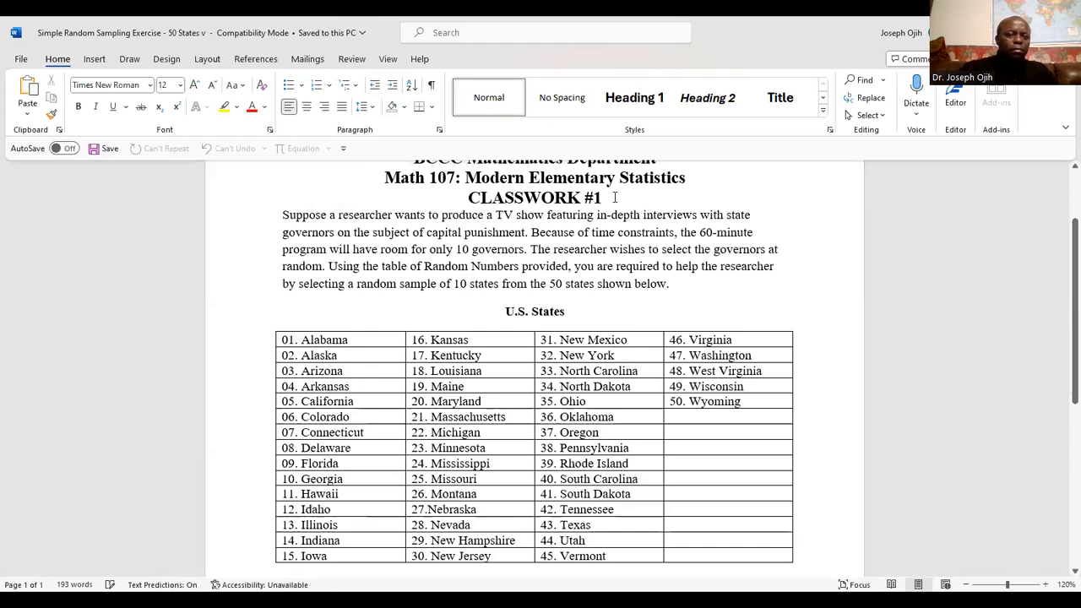
click(615, 197)
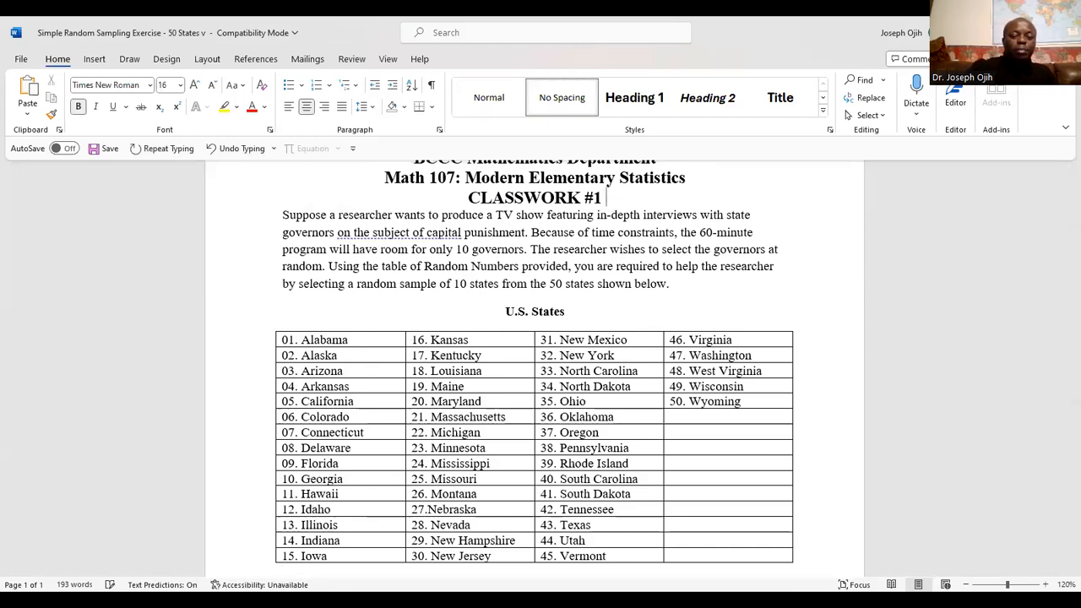
text(- A )
text(SAMPL;E)
key(BackSpace)
key(BackSpace)
text(W)
key(BackSpace)
text(E Q)
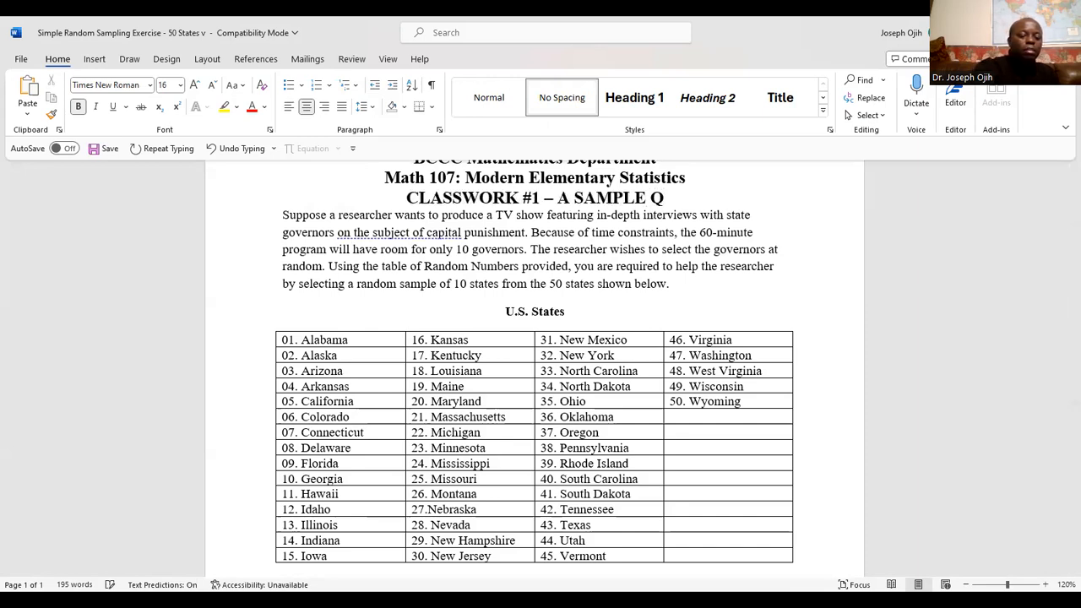
text(UESTION)
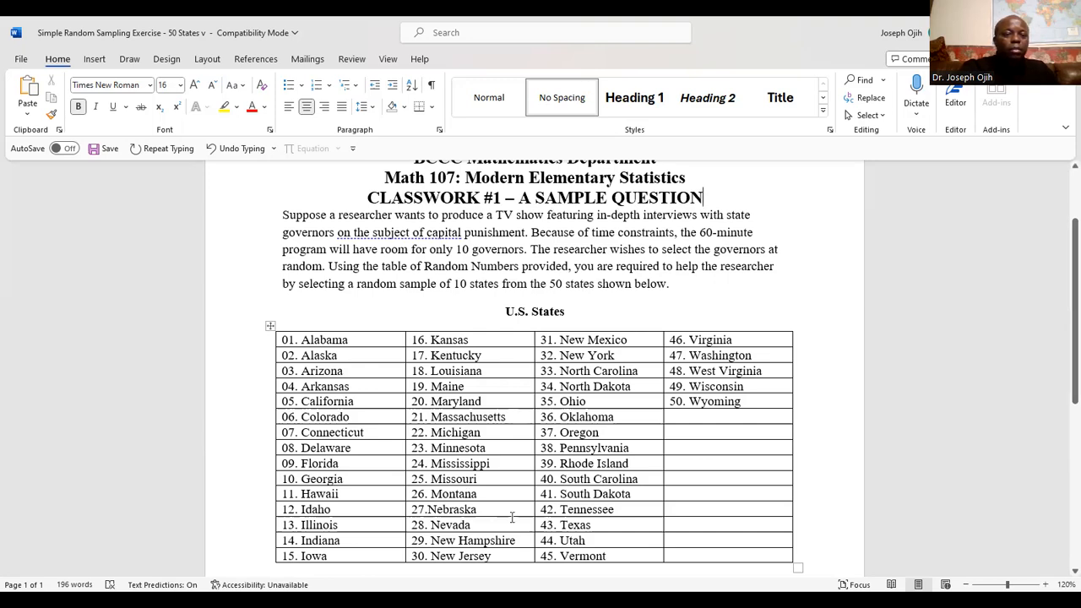
key(alt+Tab)
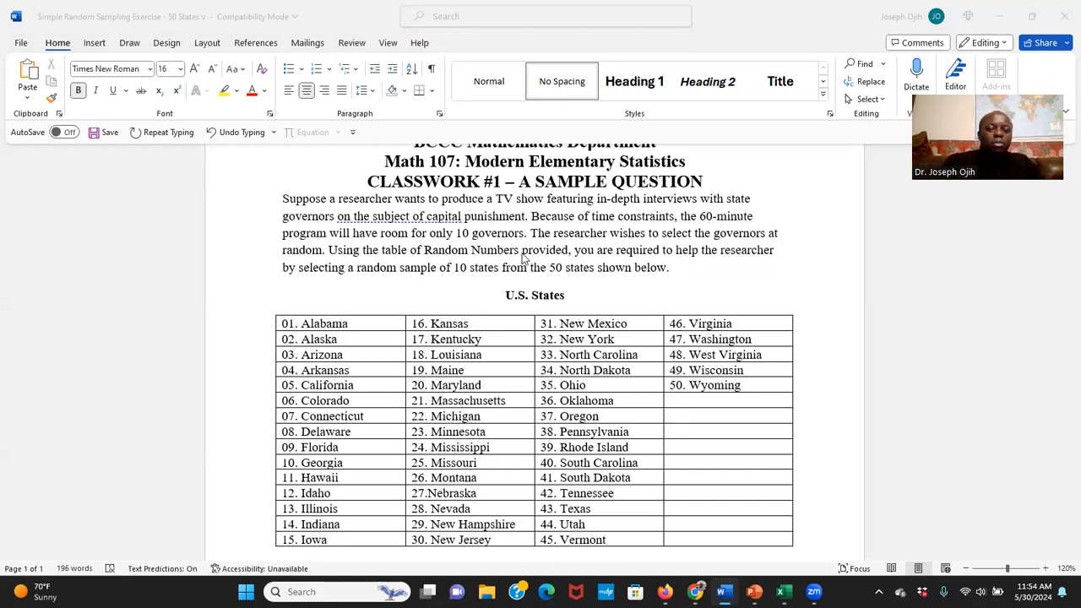
key(BackSpace)
key(BackSpace)
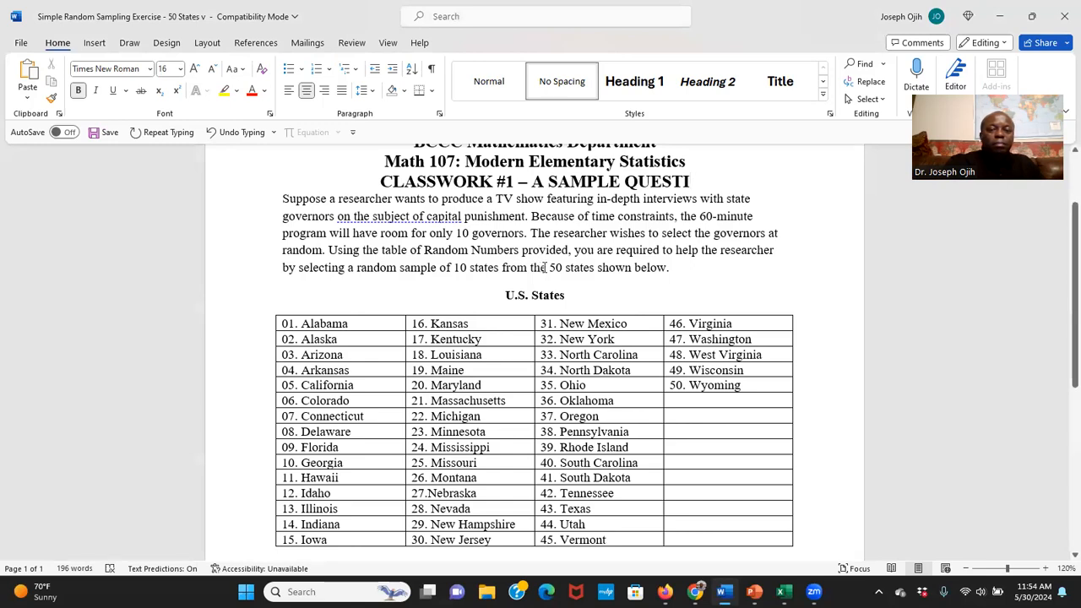
text(ON)
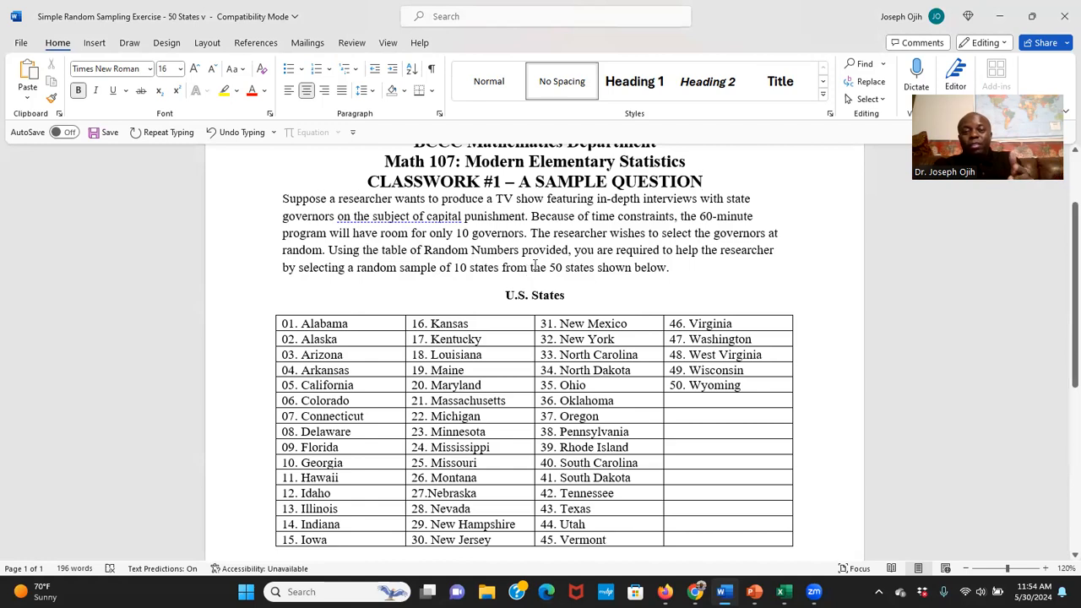
Replace "the table of Random Numbers provided" with "Excel" in the classwork instructions paragraph
click(521, 249)
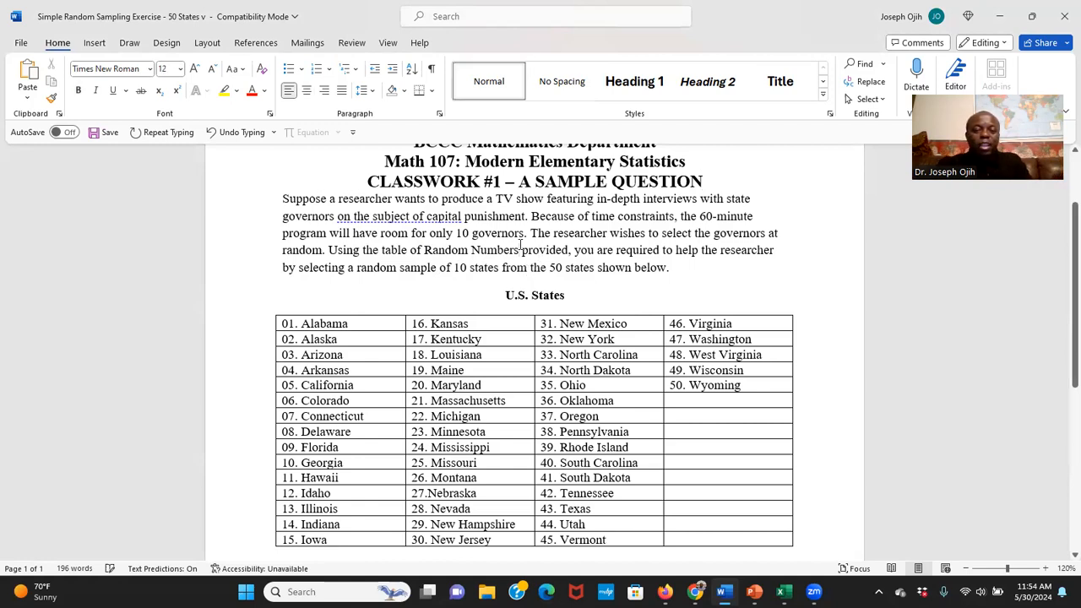
key(BackSpace)
key(BackSpace)
key(BackSpace)
key(BackSpace)
key(BackSpace)
key(BackSpace)
key(BackSpace)
key(BackSpace)
key(BackSpace)
key(BackSpace)
key(BackSpace)
key(BackSpace)
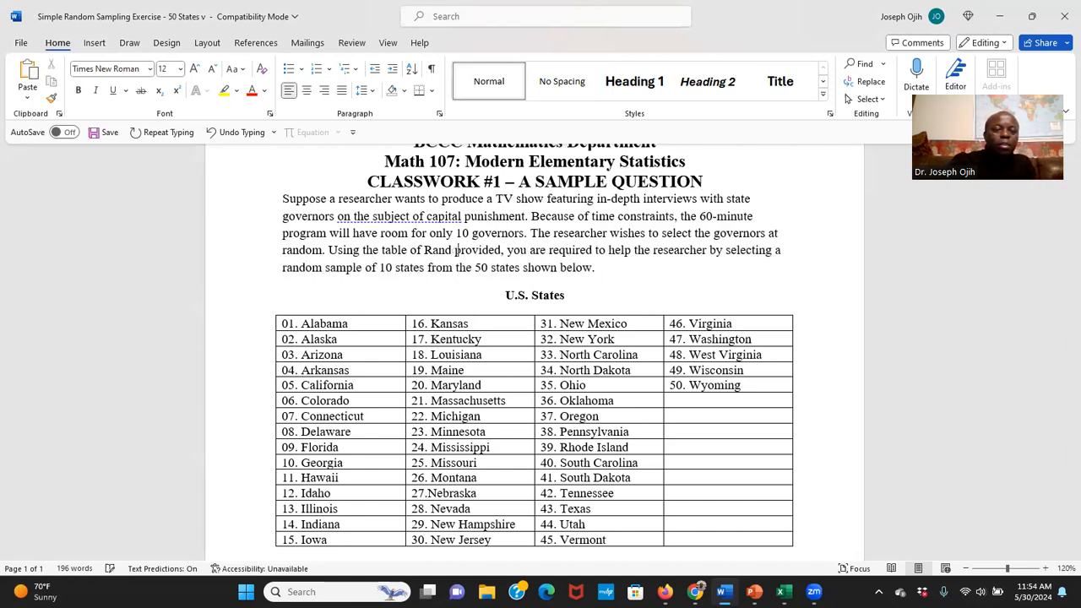
key(BackSpace)
key(BackSpace)
key(BackSpace)
key(BackSpace)
key(BackSpace)
key(BackSpace)
key(BackSpace)
key(BackSpace)
key(BackSpace)
key(BackSpace)
key(BackSpace)
key(BackSpace)
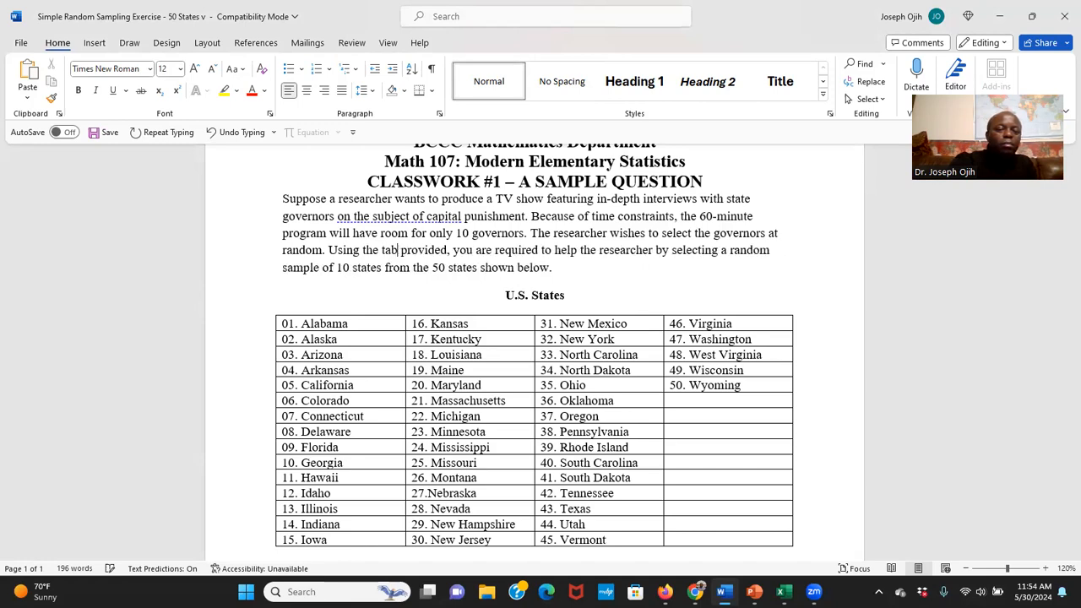
key(BackSpace)
key(BackSpace)
key(BackSpace)
text(Exce)
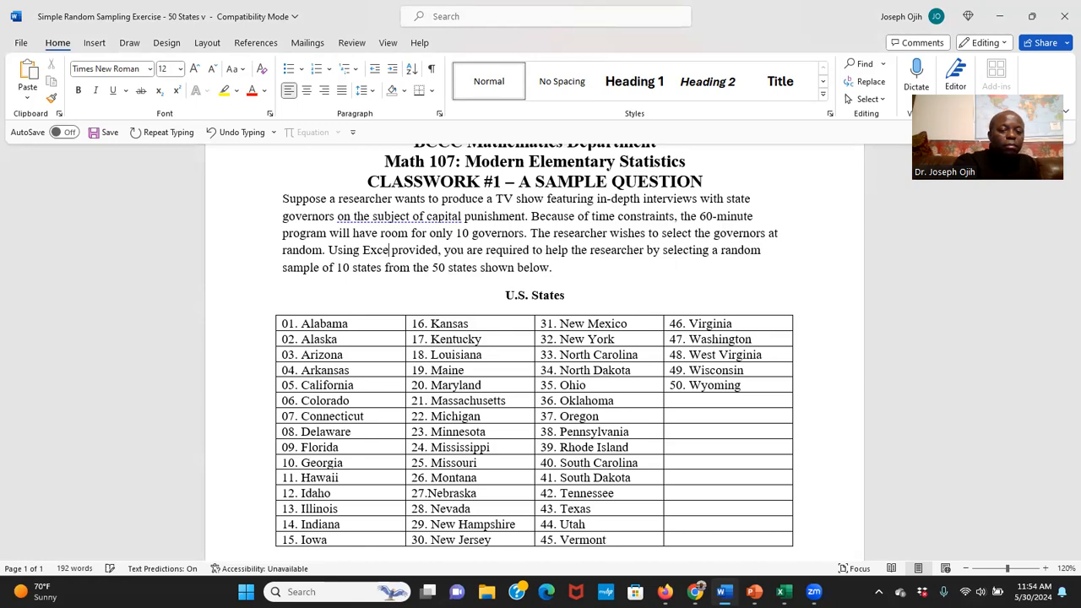
text(l)
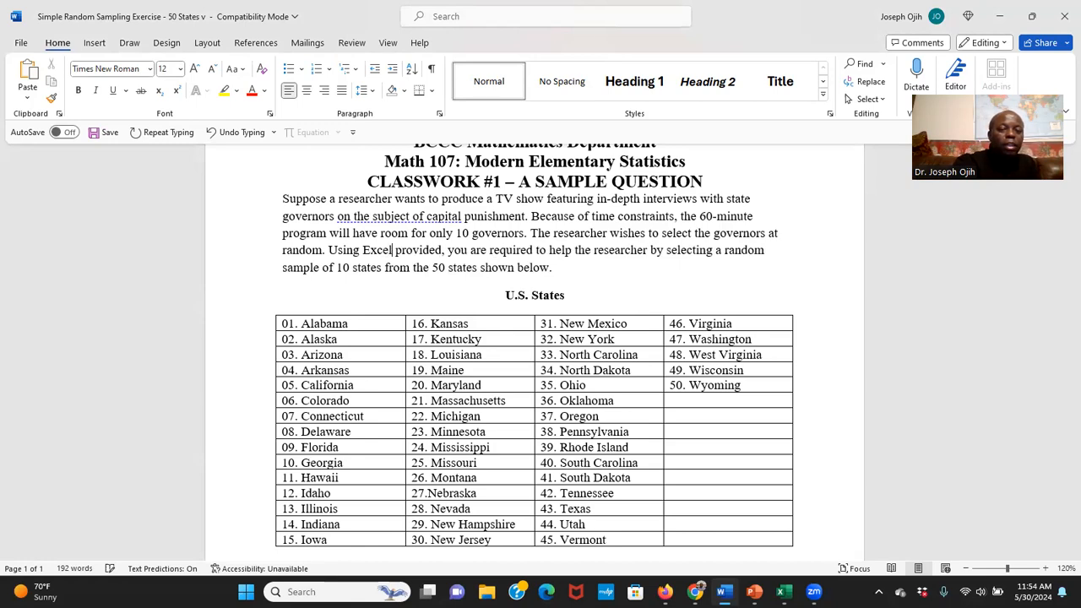
double_click(437, 251)
key(BackSpace)
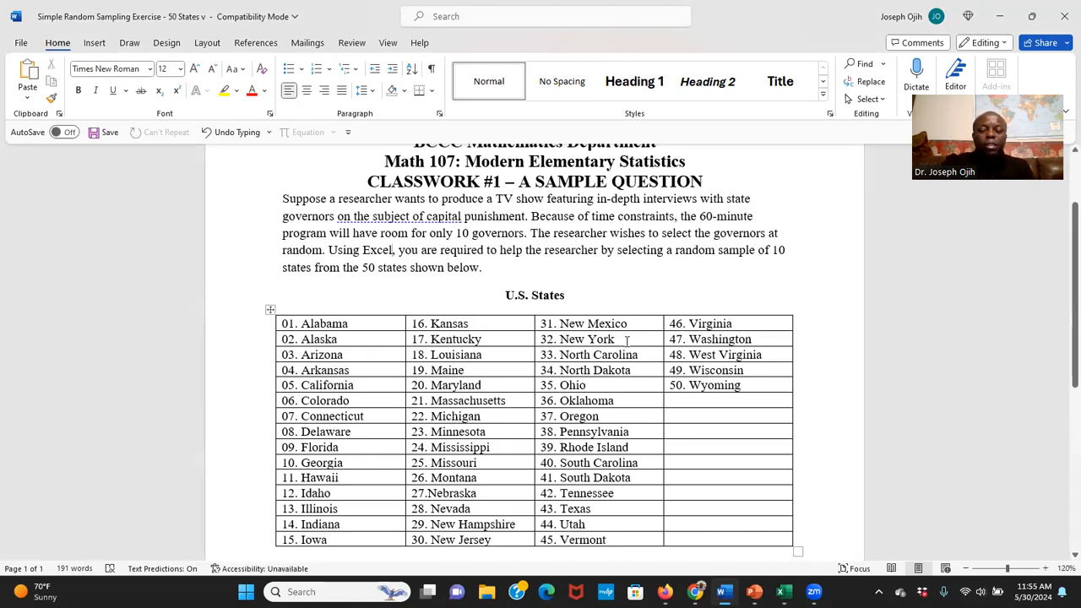
Start a line below the U.S. States table with an equals sign and set its font size to 20
scroll(628, 342, down, 2)
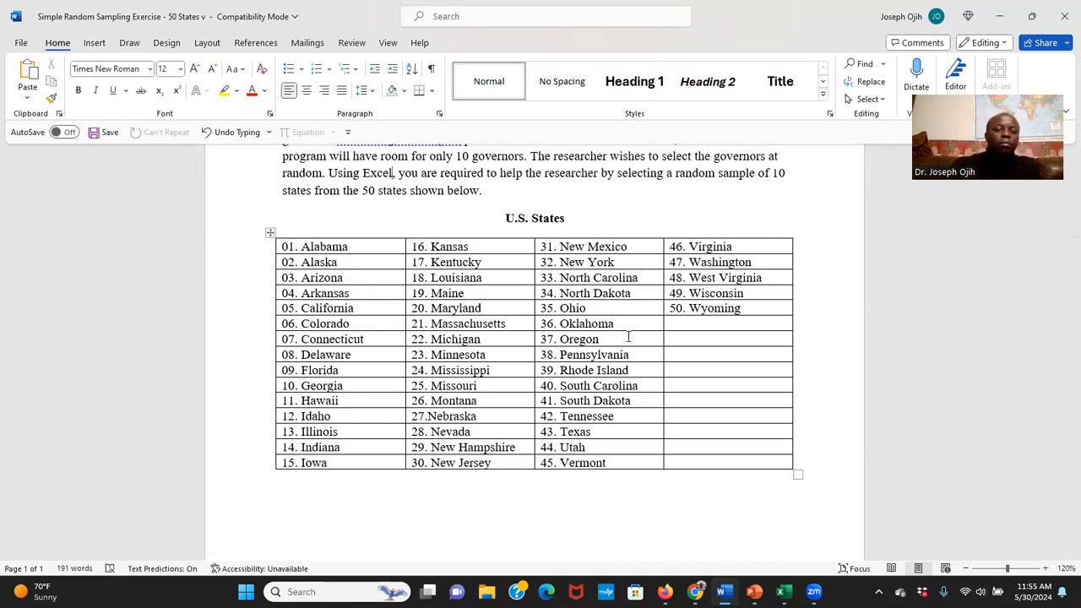
scroll(628, 333, down, 1)
scroll(629, 329, up, 2)
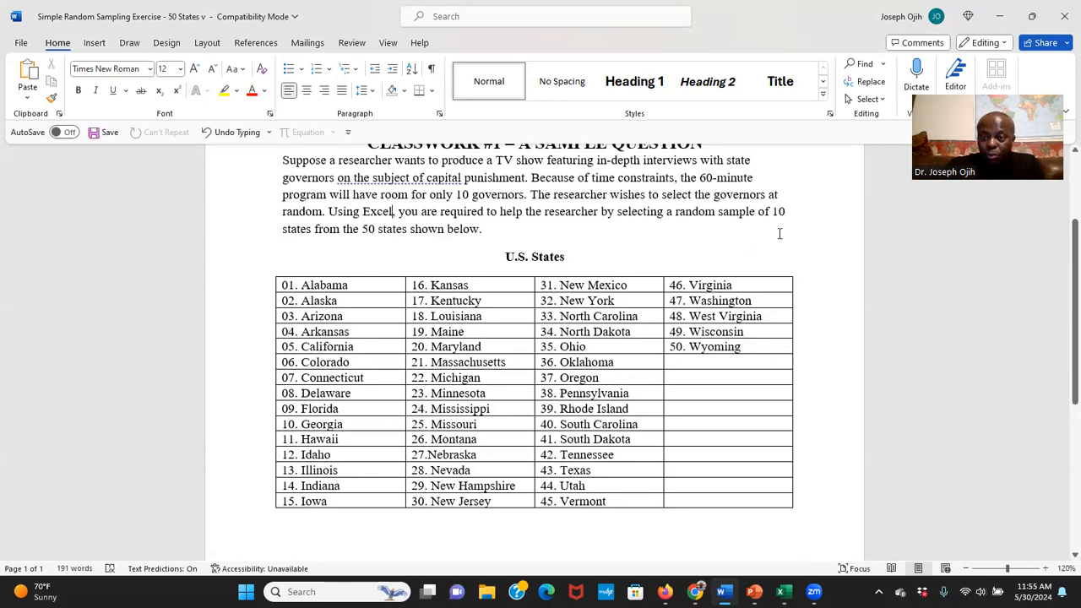
scroll(777, 234, down, 3)
scroll(531, 340, down, 1)
click(484, 361)
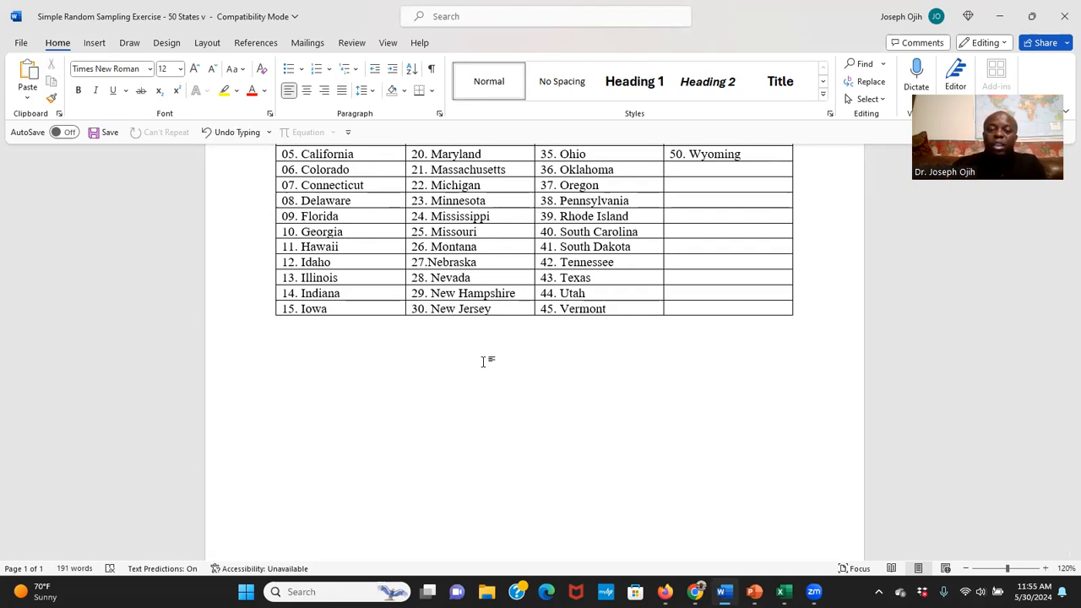
text(=)
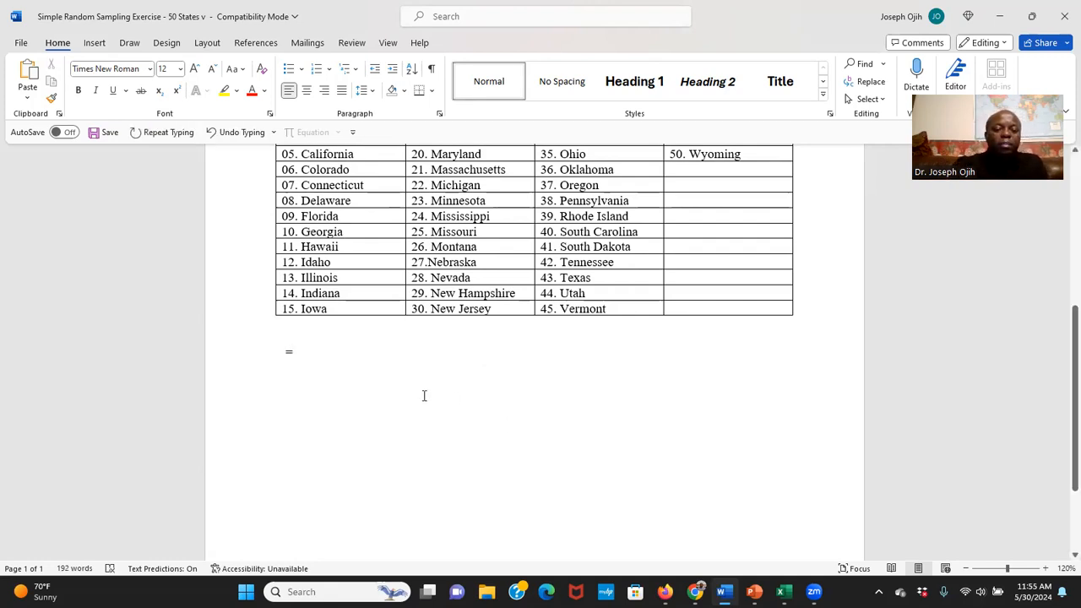
drag(259, 353, 280, 379)
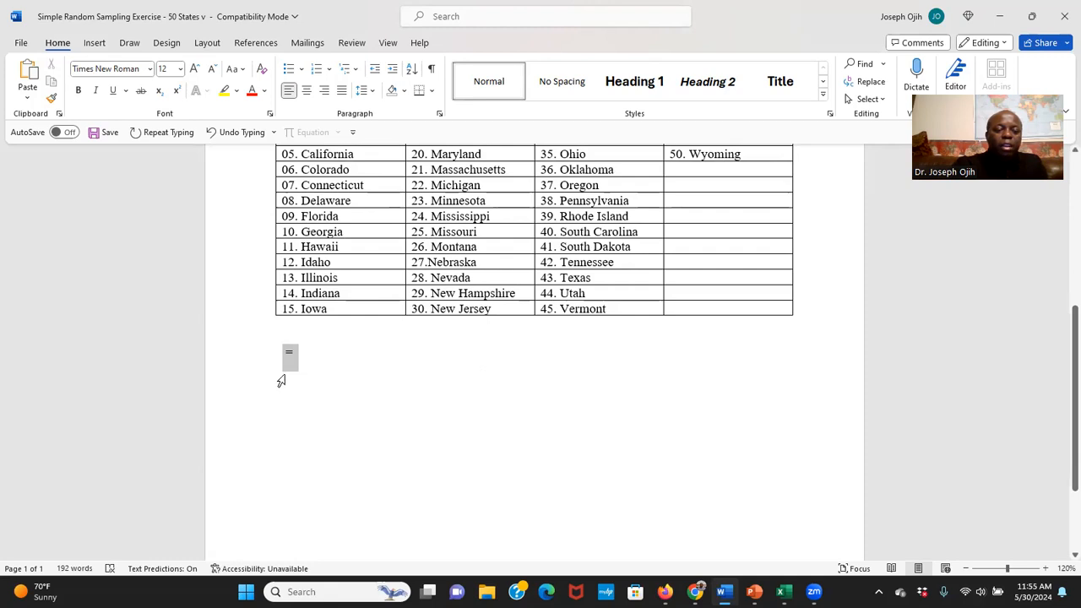
click(179, 69)
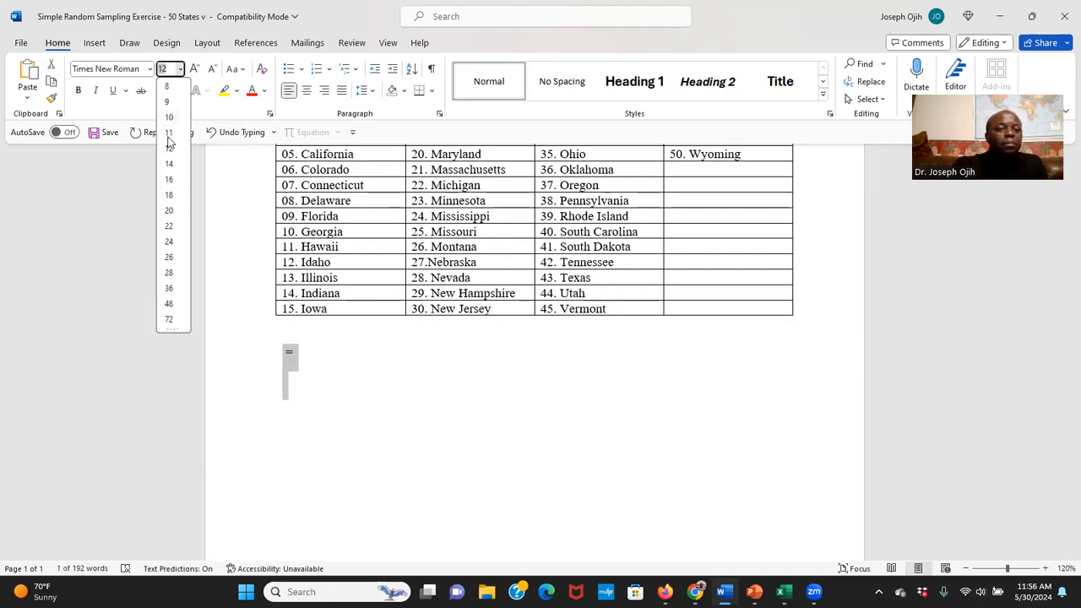
click(168, 213)
click(312, 363)
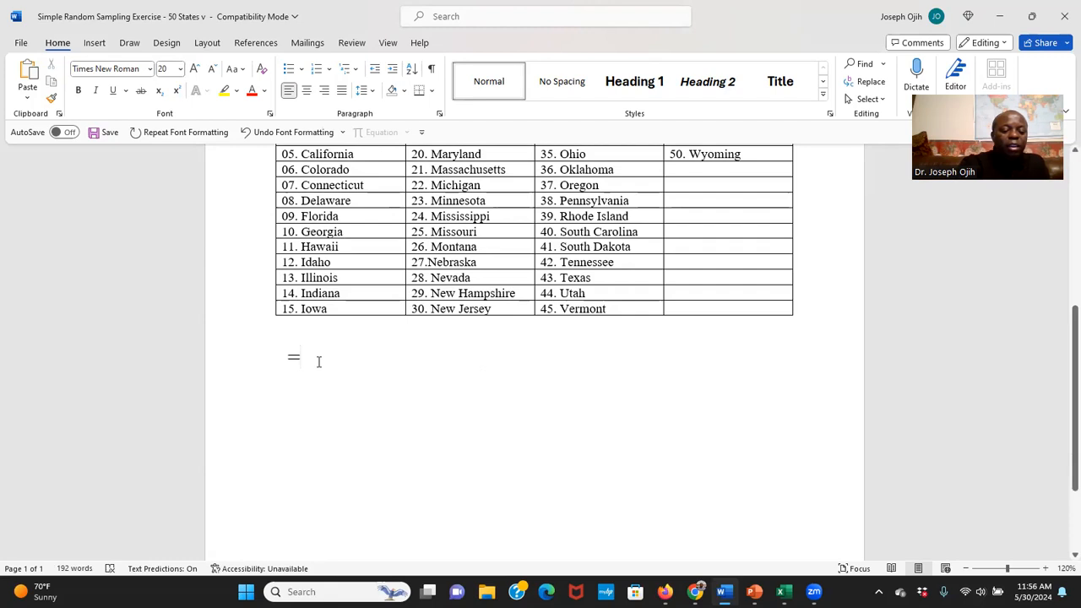
Complete the formula line below the states table so it reads =RANDBETWEEN(1,50)
text(RAND)
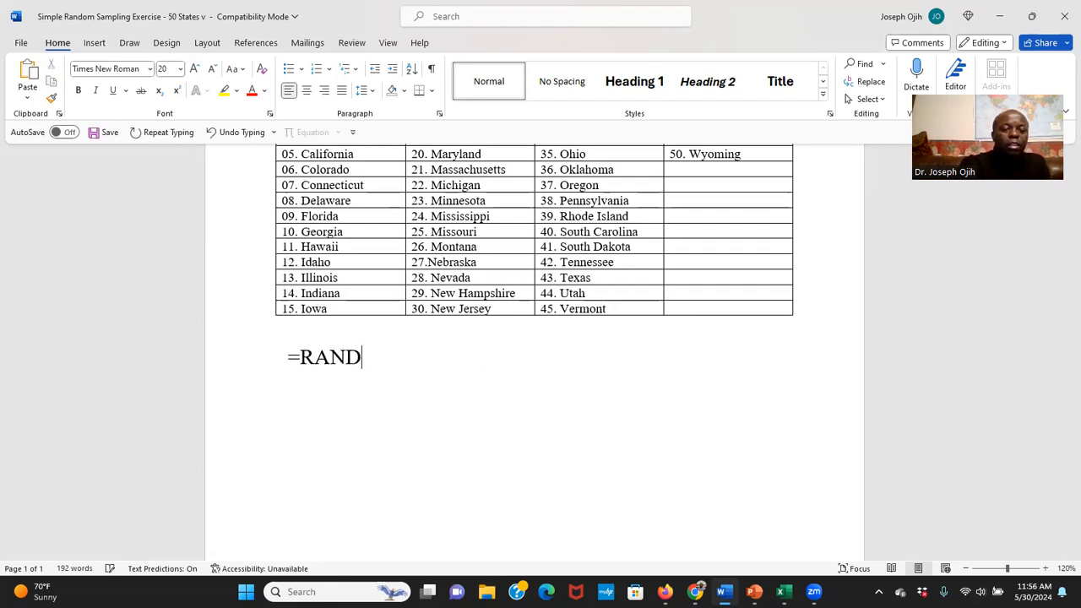
text(BETWEEN)
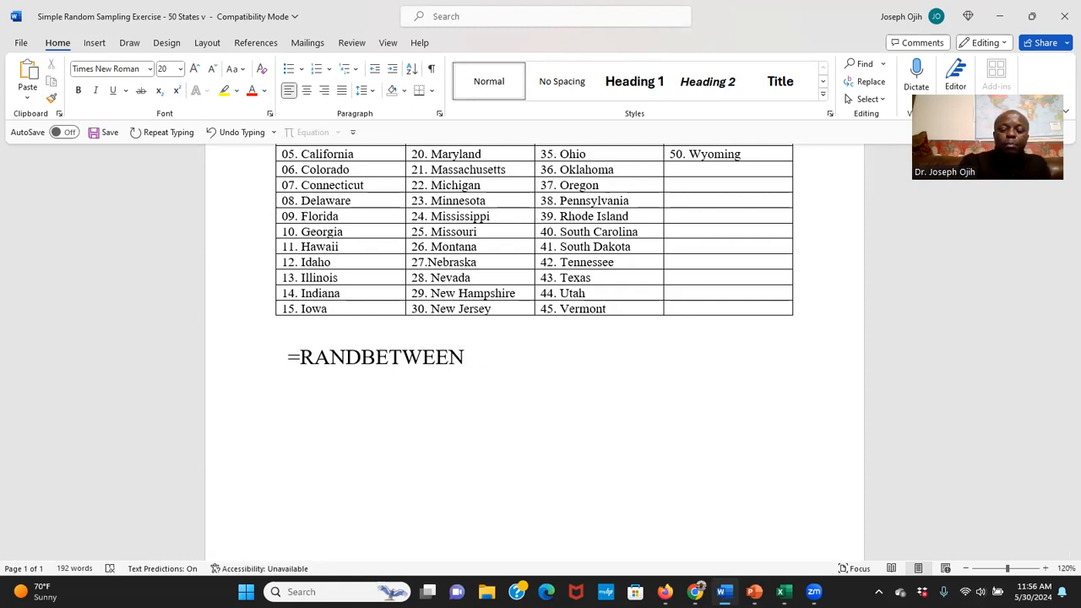
text(()
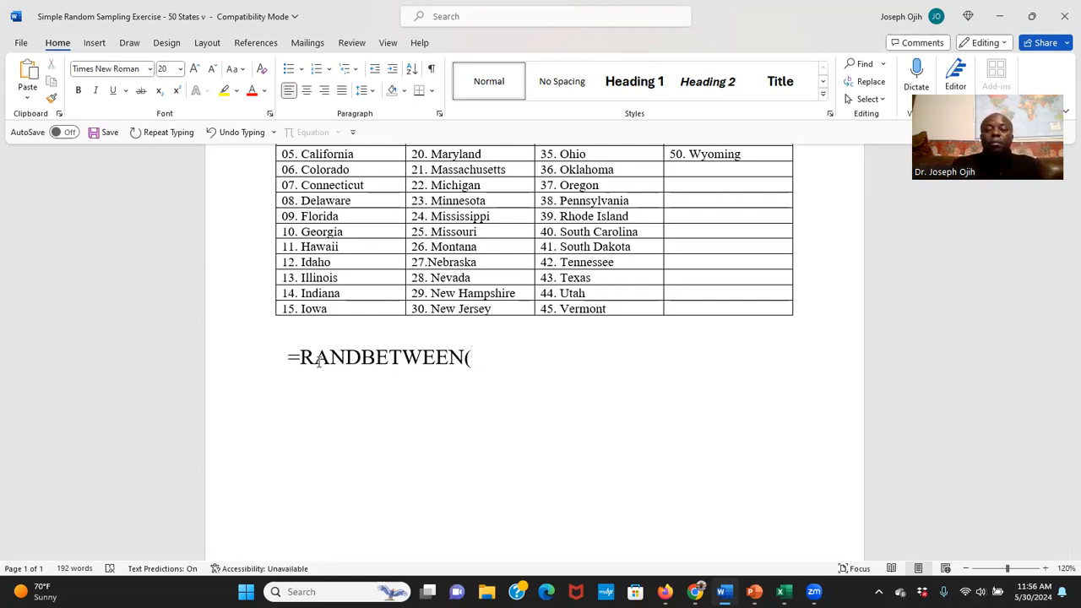
scroll(319, 359, up, 3)
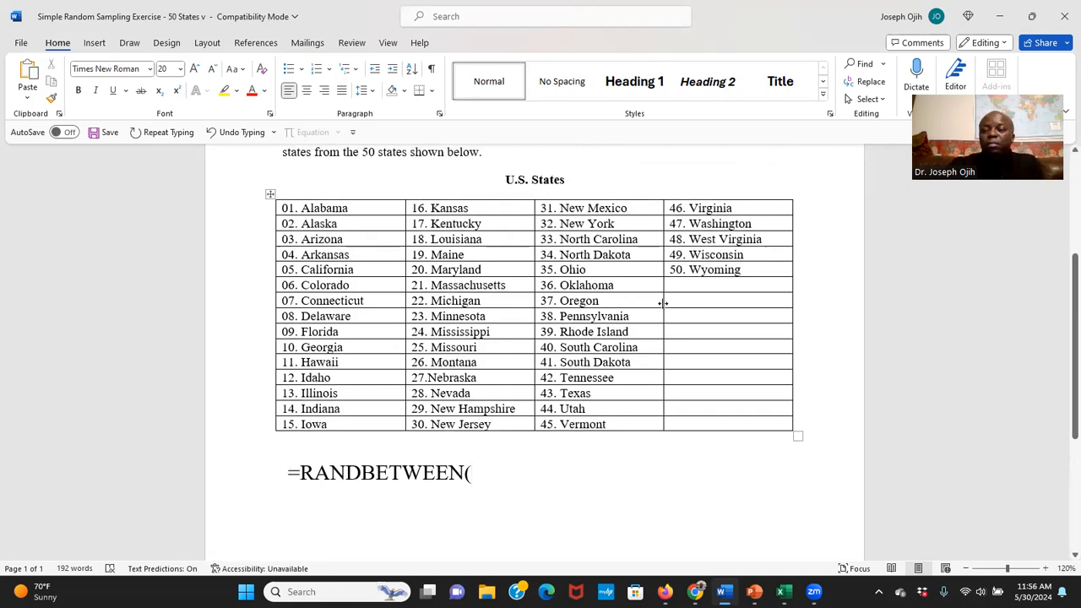
scroll(579, 451, down, 2)
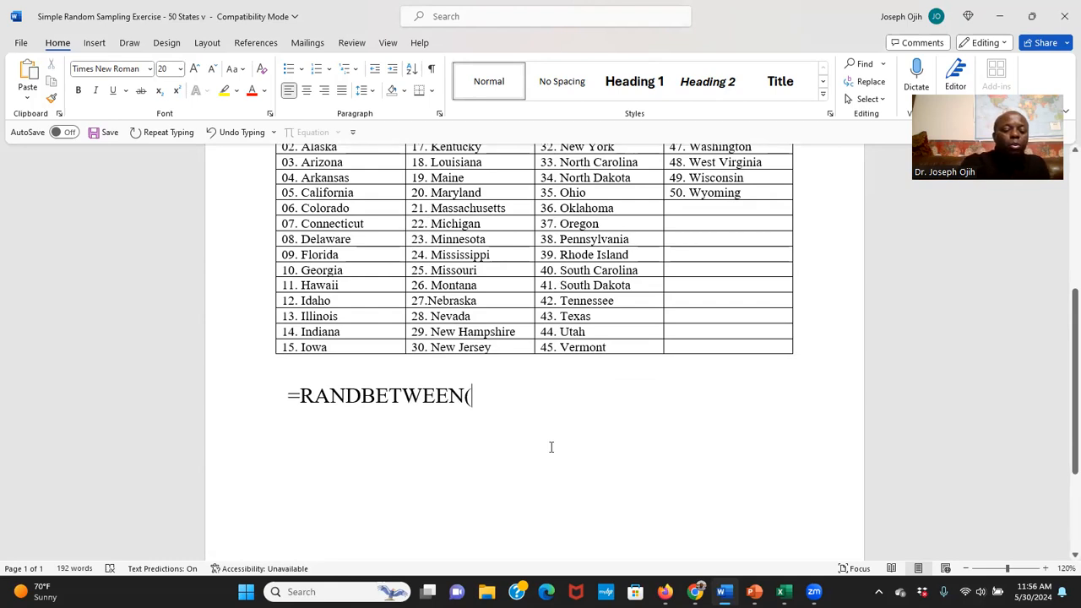
text(1,5)
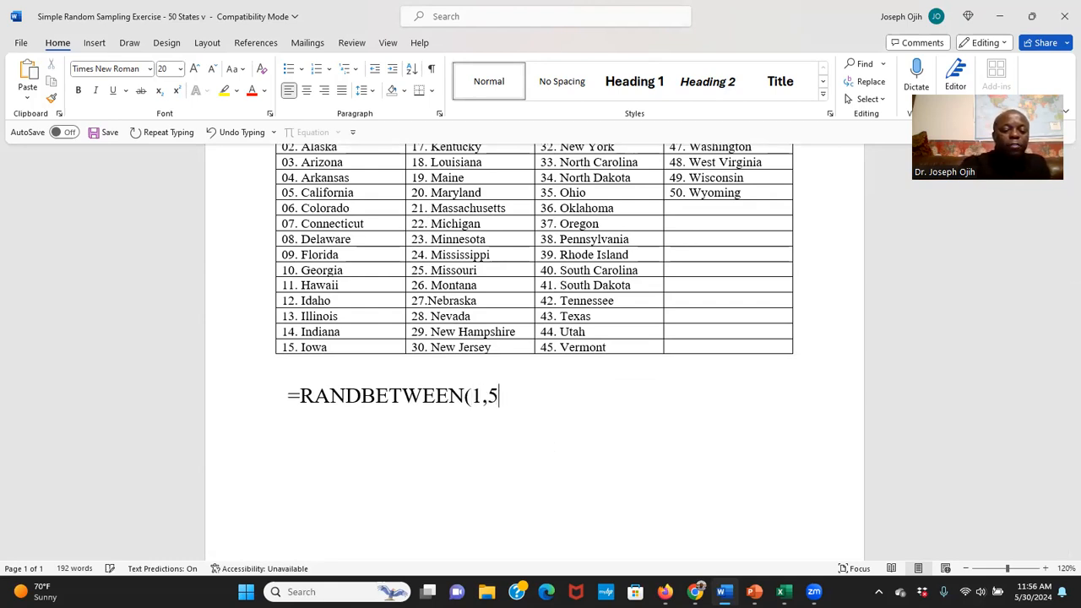
text(0))
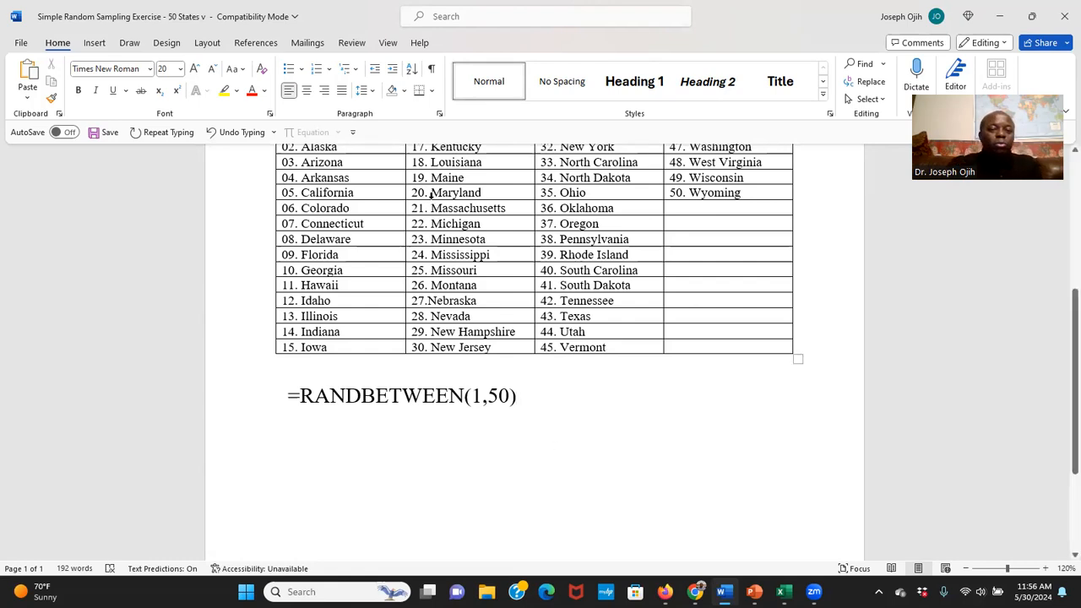
scroll(796, 357, up, 2)
scroll(380, 355, down, 2)
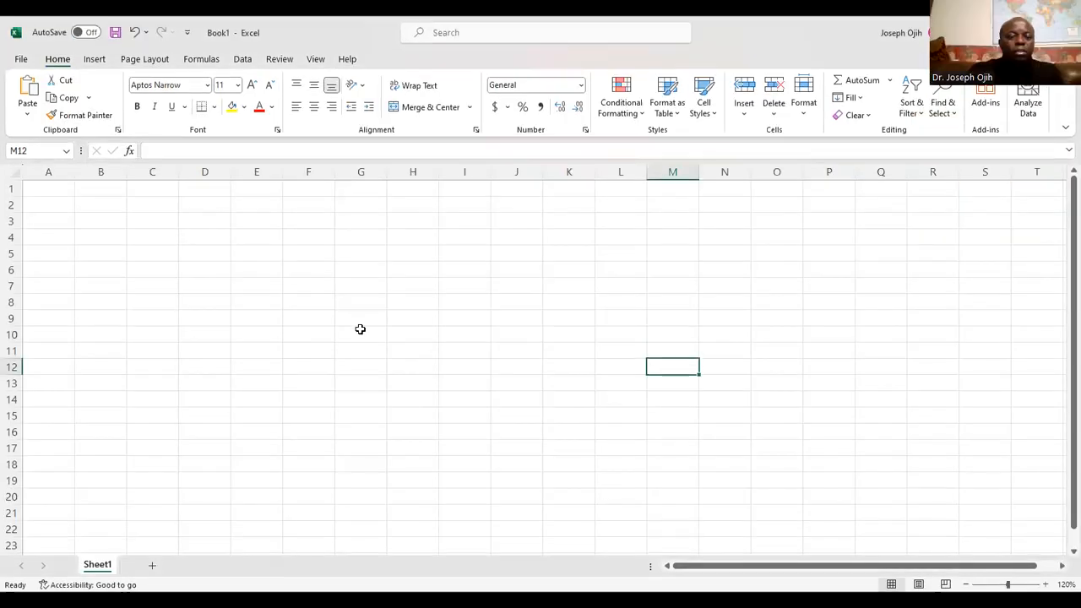
Switch to the blank Excel workbook and enter the formula =RANDBETWEEN(1,50) in cell G6
click(361, 275)
text(=)
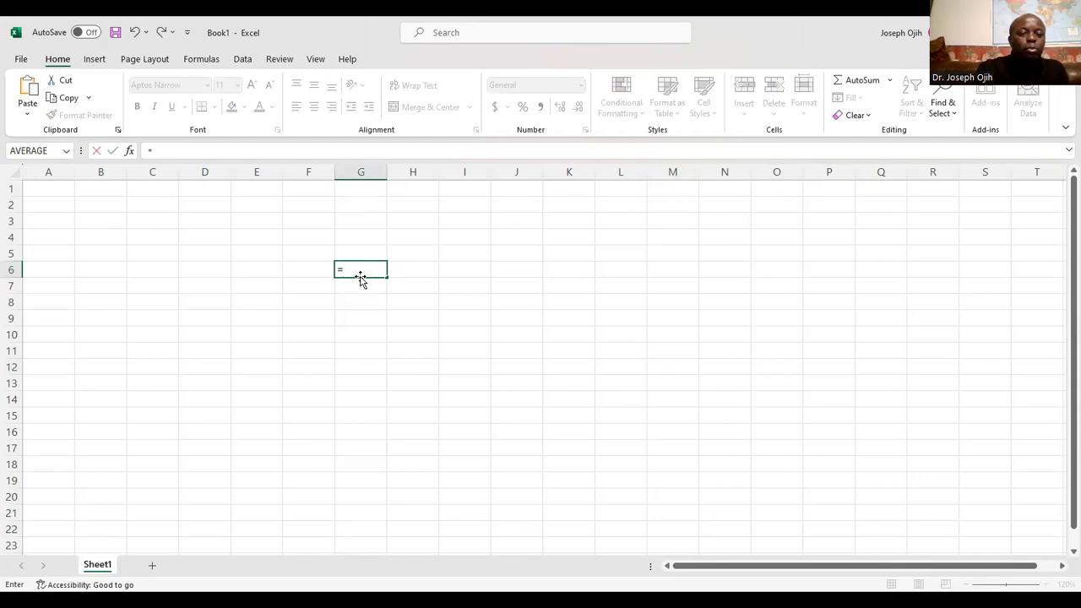
text(RAND)
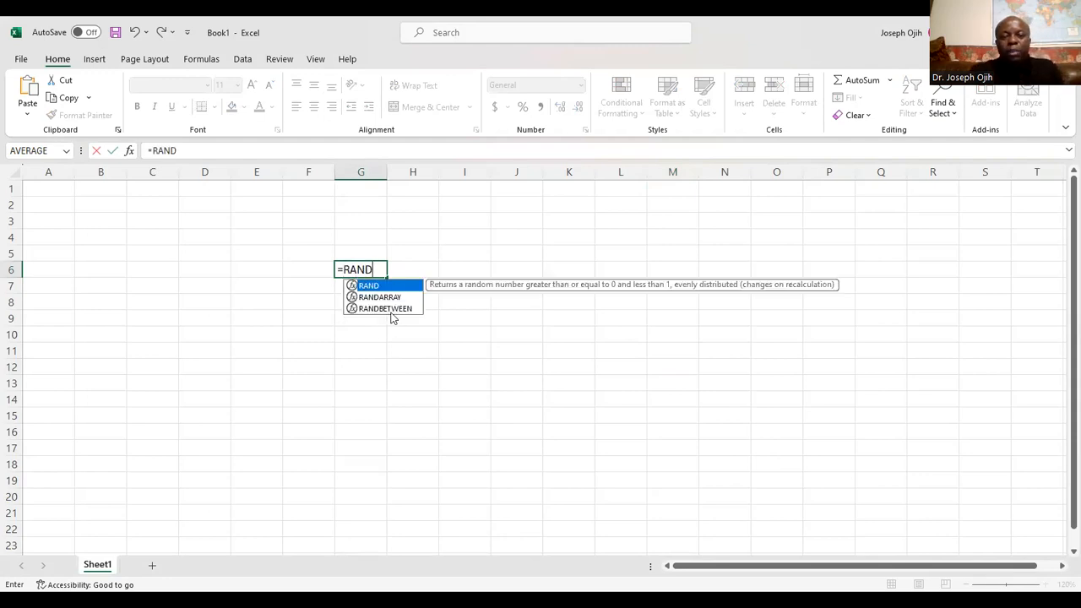
click(392, 310)
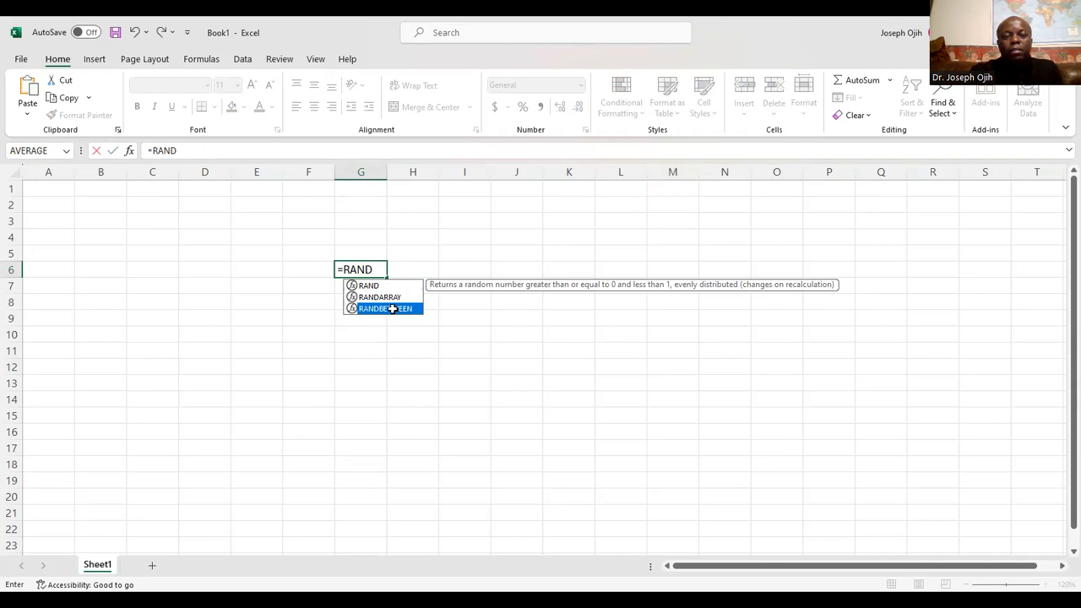
double_click(392, 309)
text(1)
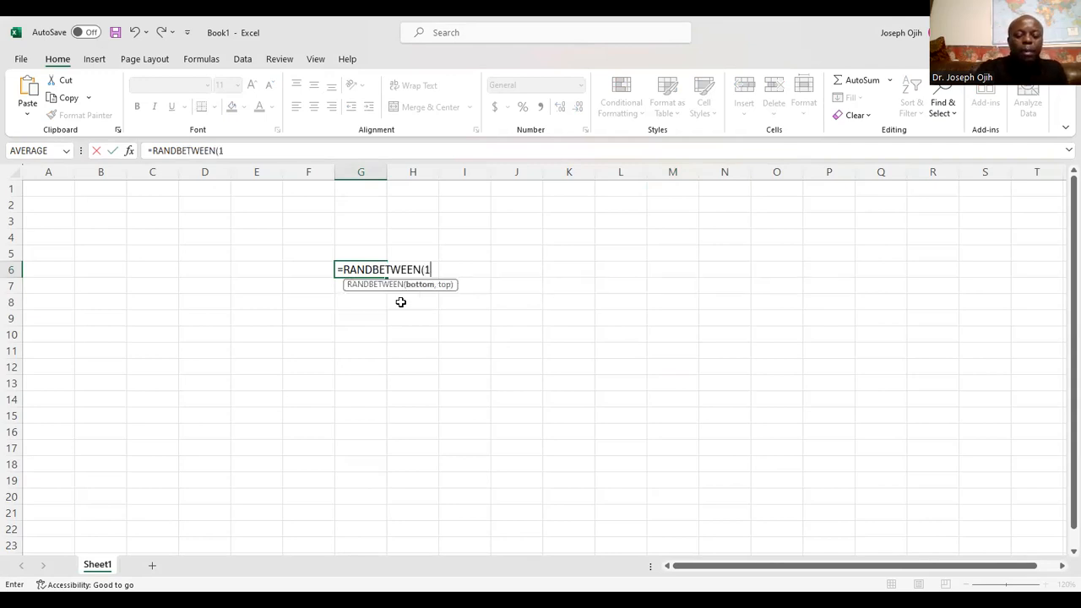
text(,50)
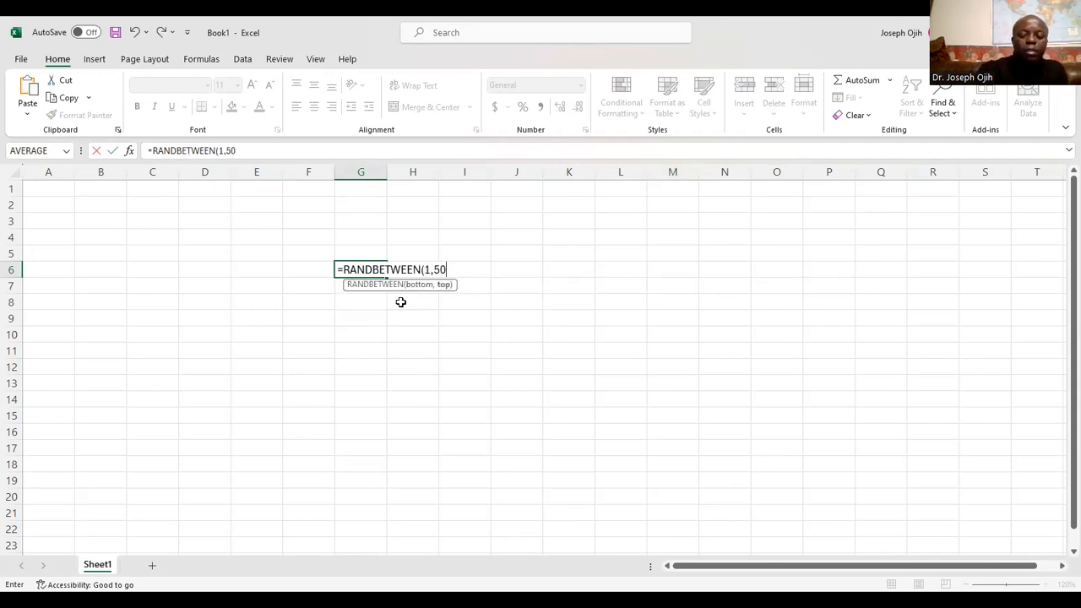
text())
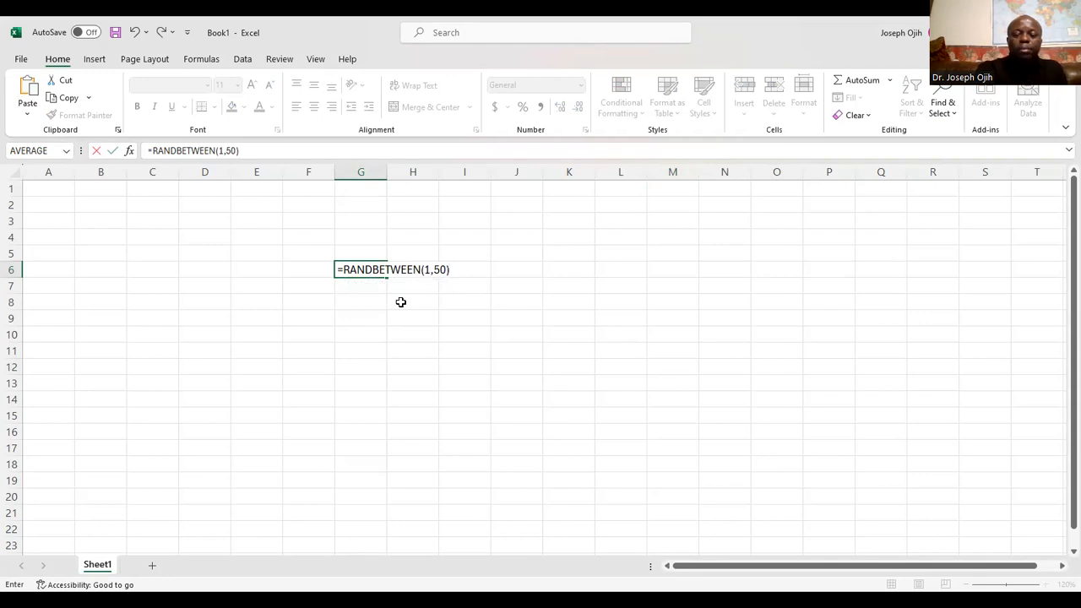
key(Return)
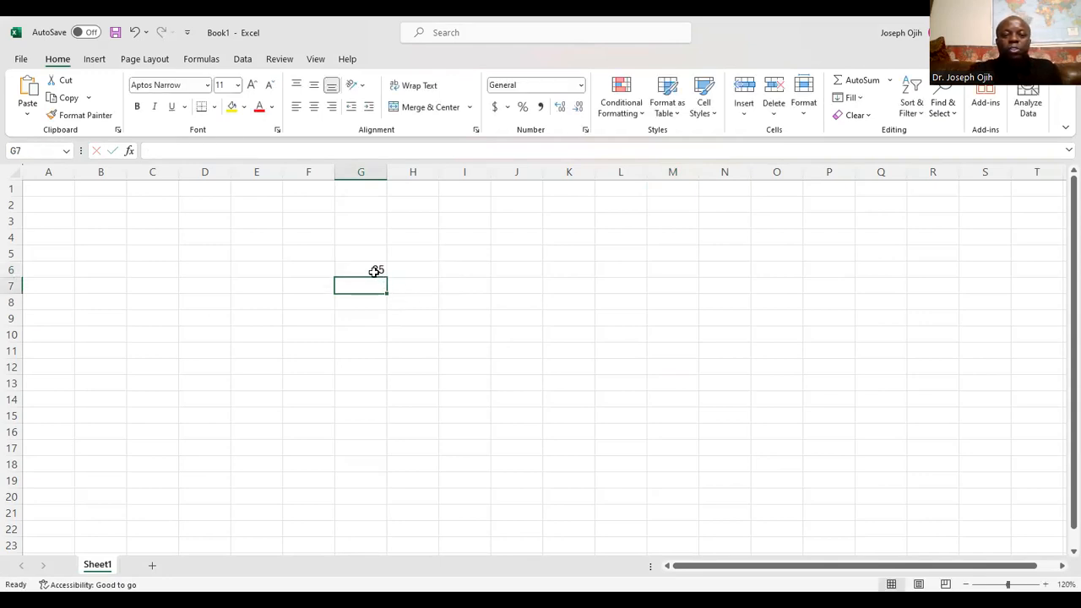
Fill the RANDBETWEEN formula from G6 down through G15 to generate ten random numbers
click(374, 273)
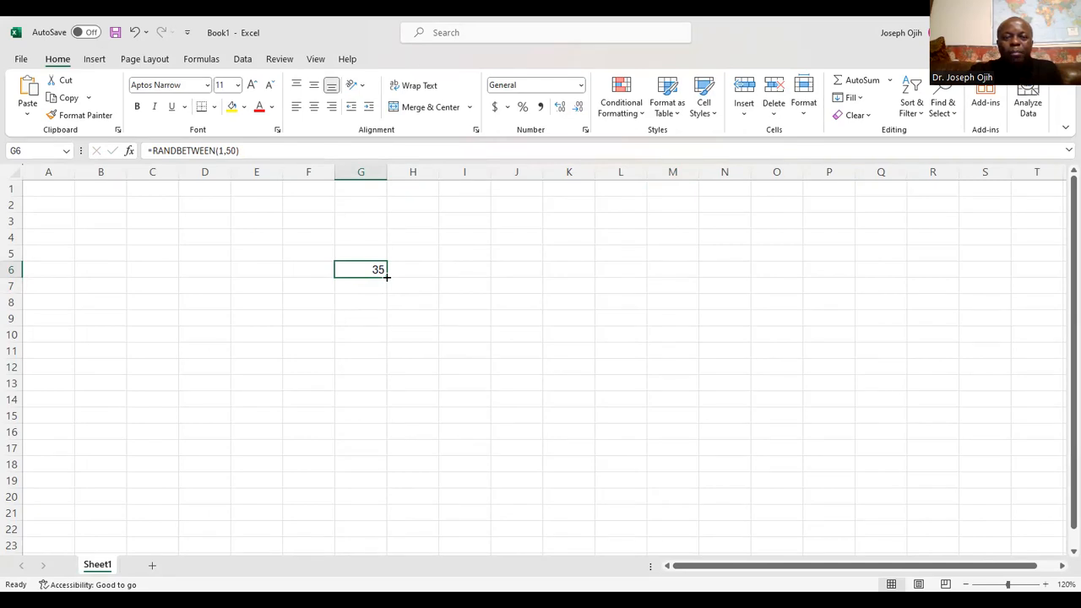
drag(387, 277, 380, 401)
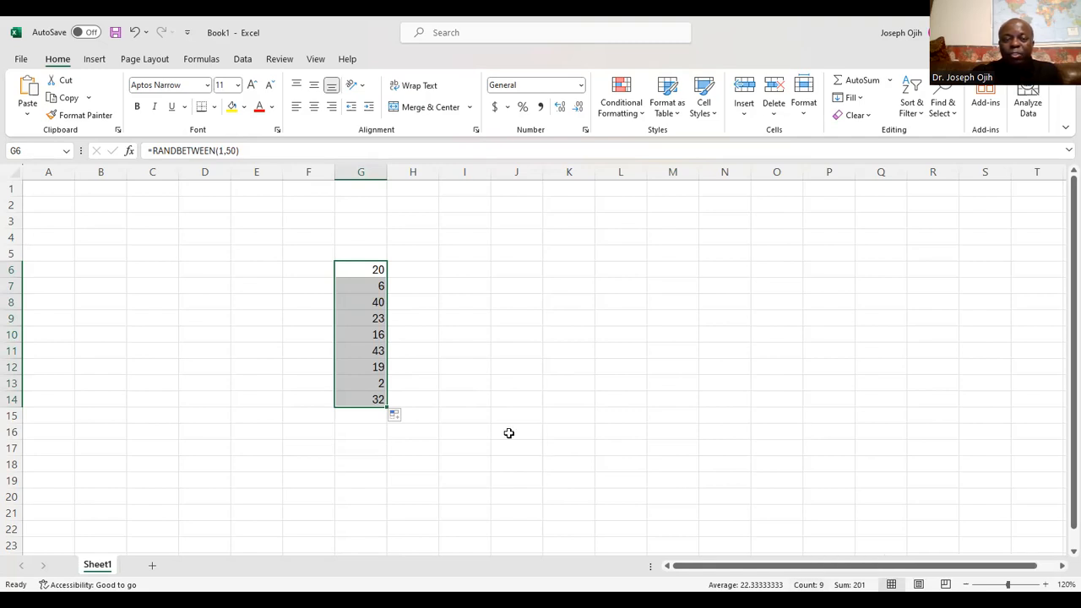
drag(385, 406, 388, 423)
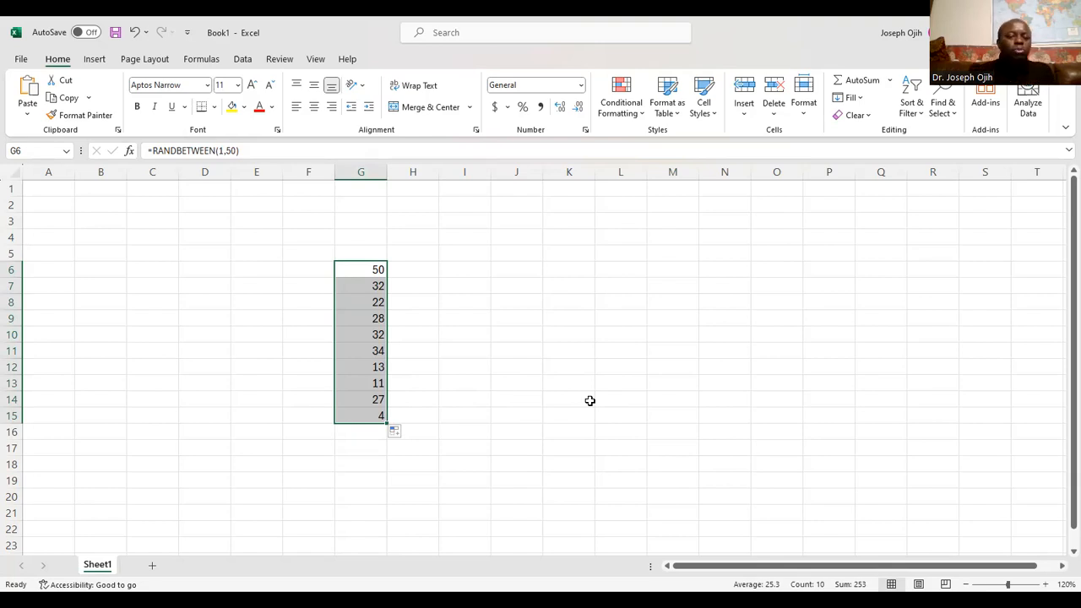
mouse_move(385, 420)
mouse_down()
mouse_move(372, 366)
mouse_move(381, 278)
mouse_move(364, 355)
mouse_move(387, 399)
mouse_move(383, 424)
mouse_up()
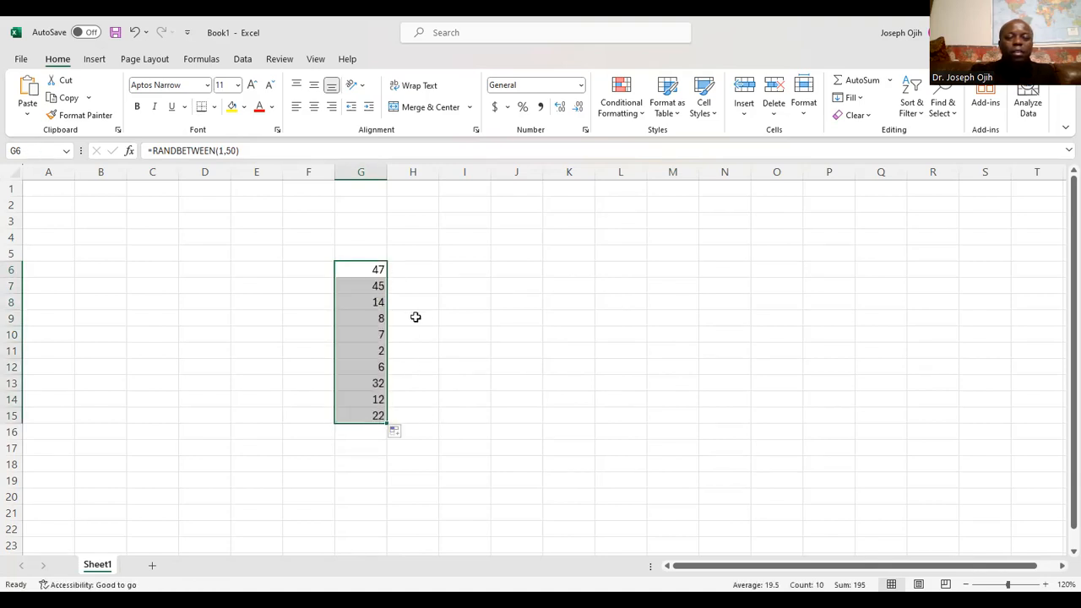
Enter the value 7 in cell J10, beside the column of random numbers
click(539, 330)
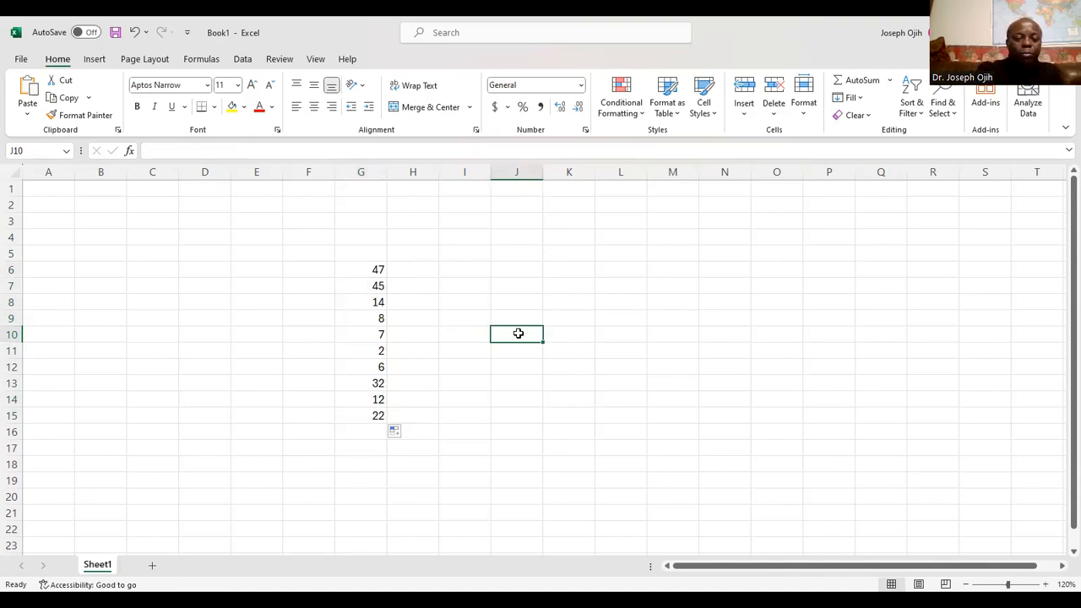
text(7)
key(Return)
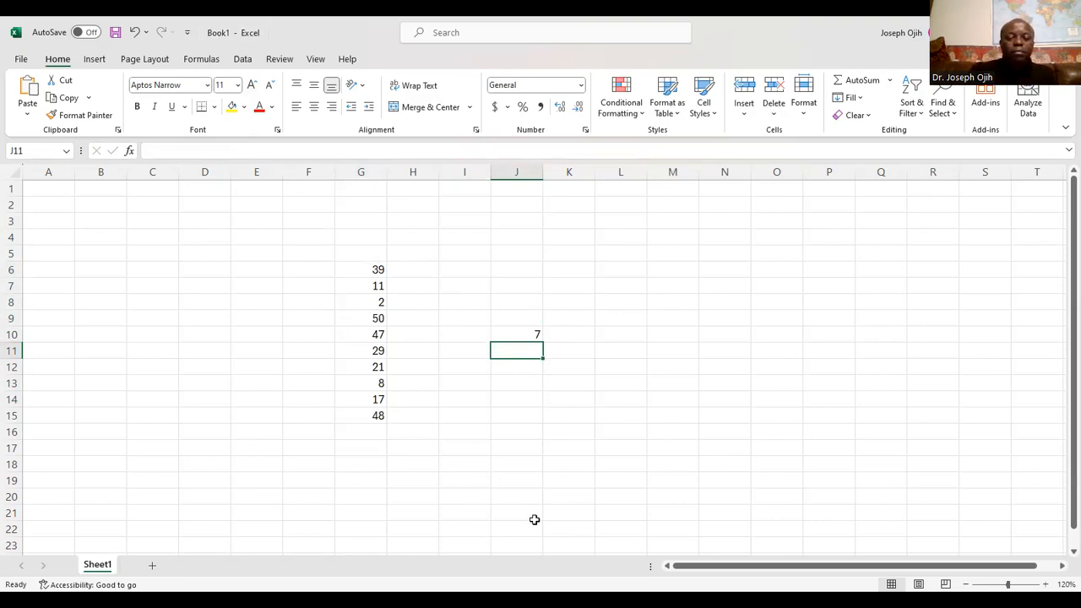
Go through the generated random numbers in column G one by one down to G15, and select the range G6:G15
key(alt+Tab)
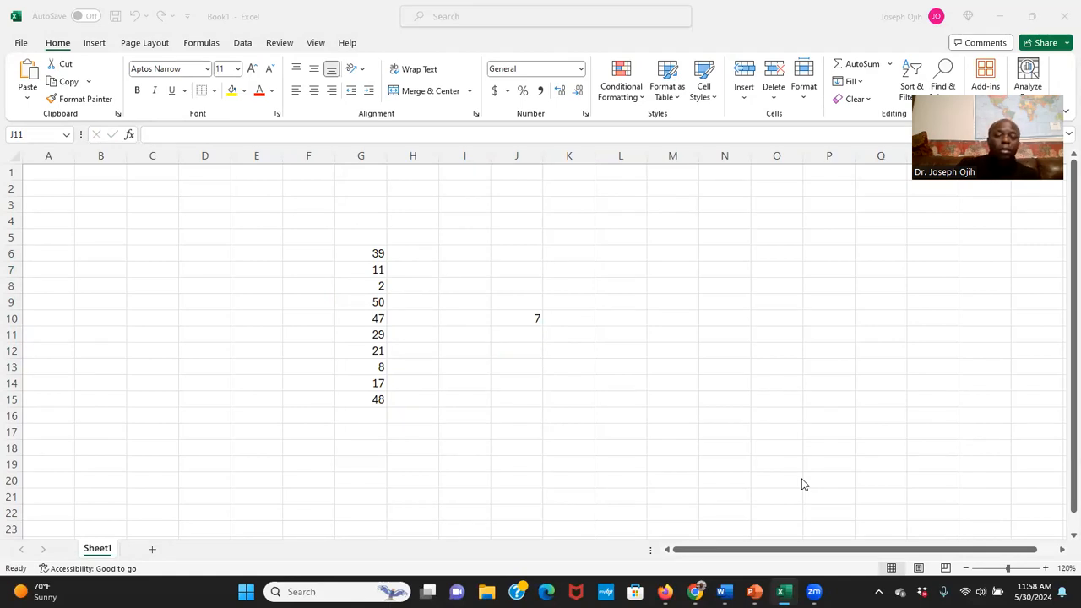
key(alt+Tab)
click(350, 267)
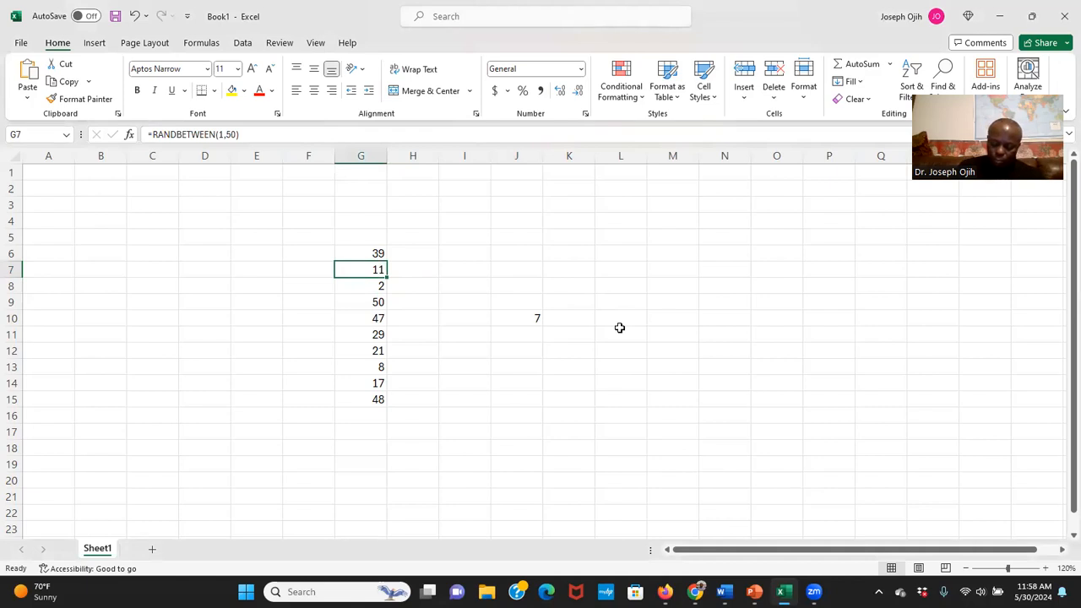
click(366, 292)
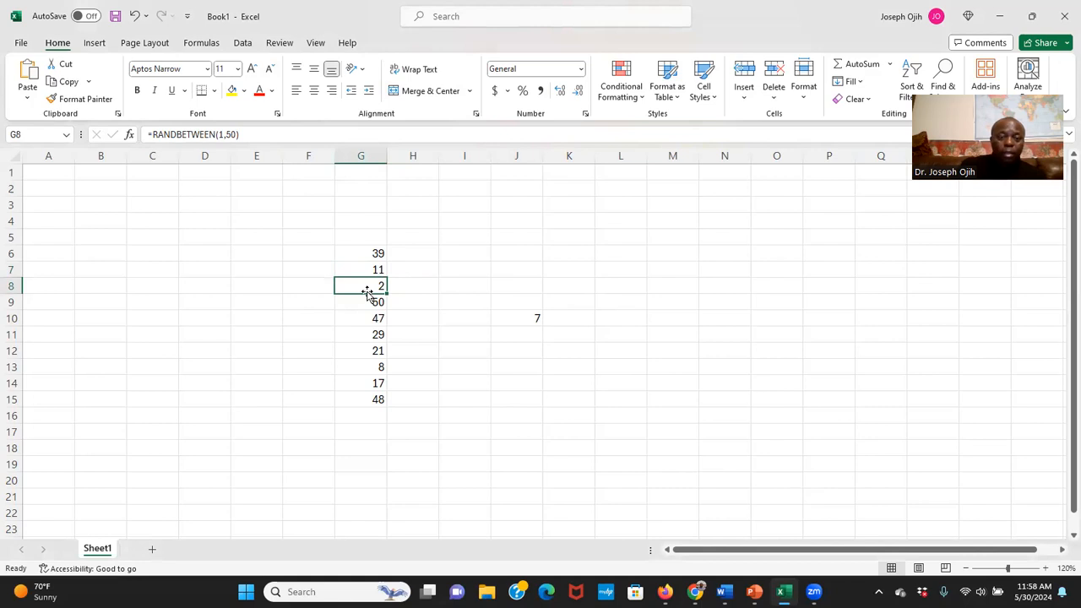
click(377, 302)
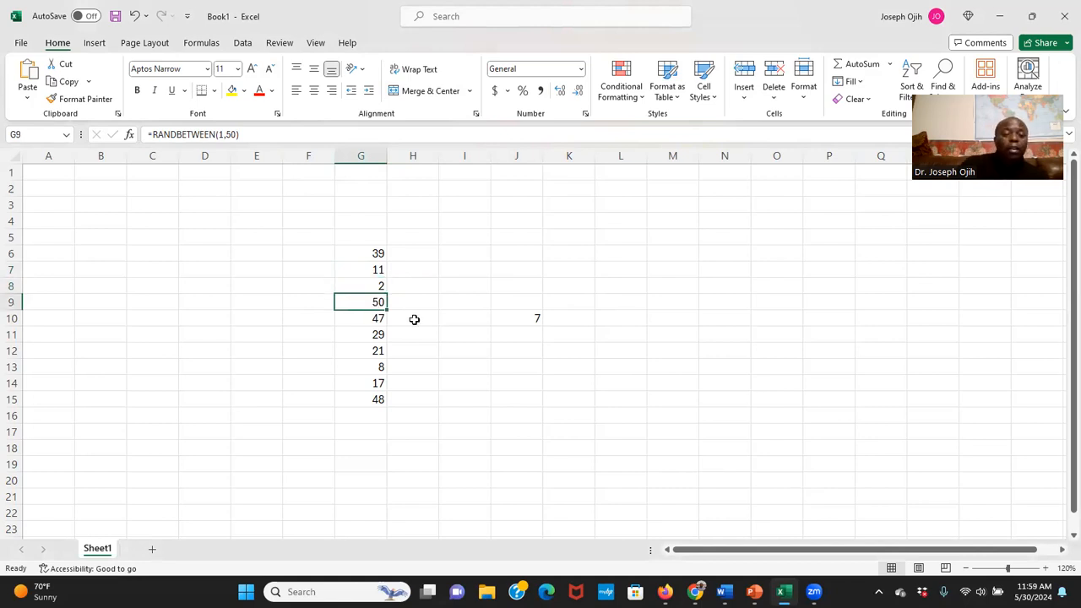
click(359, 319)
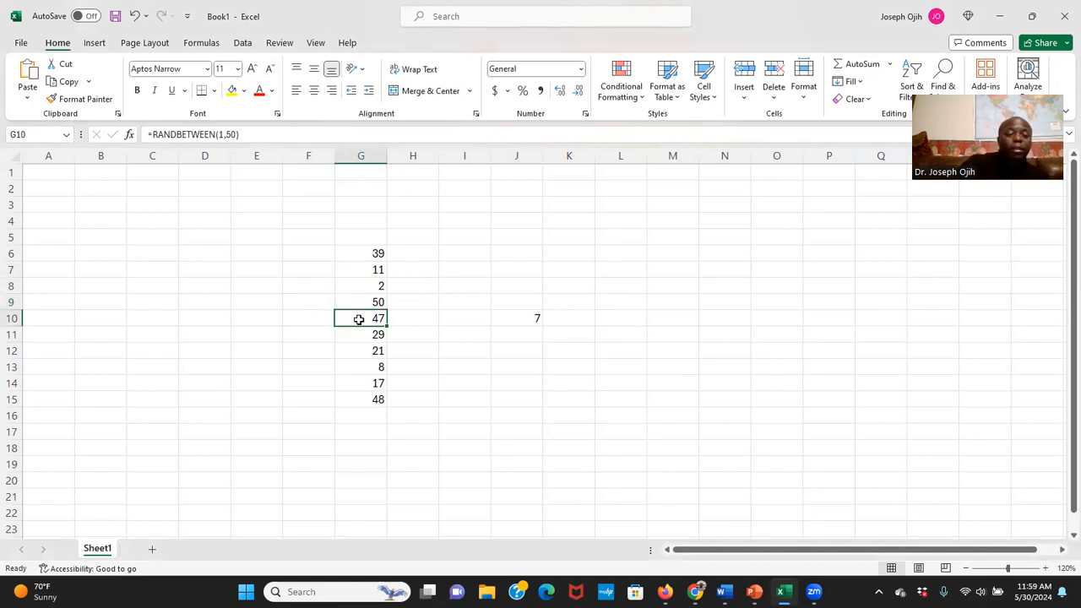
click(372, 337)
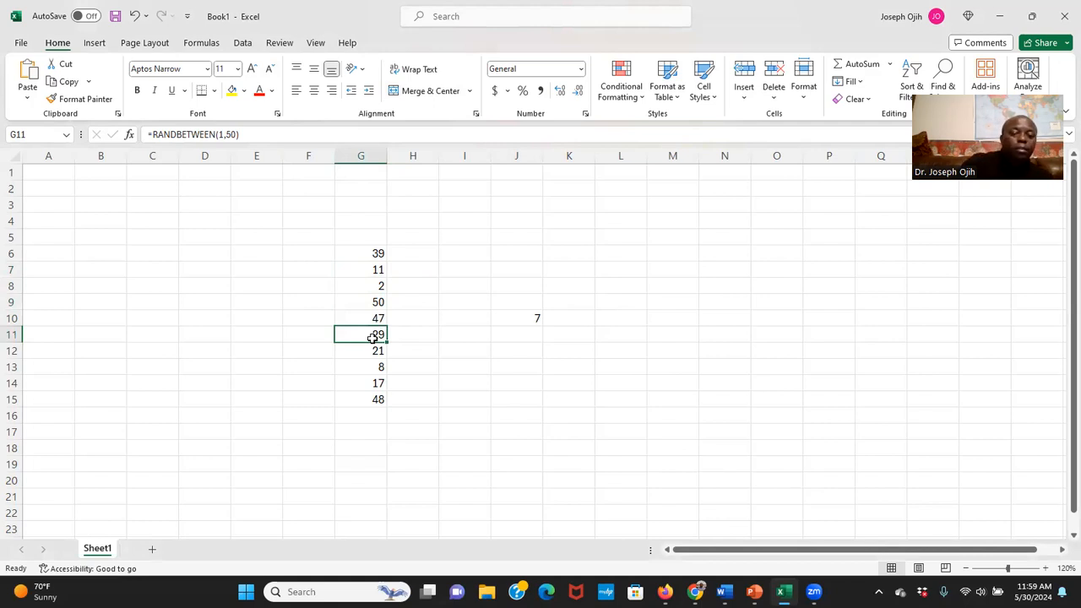
click(376, 350)
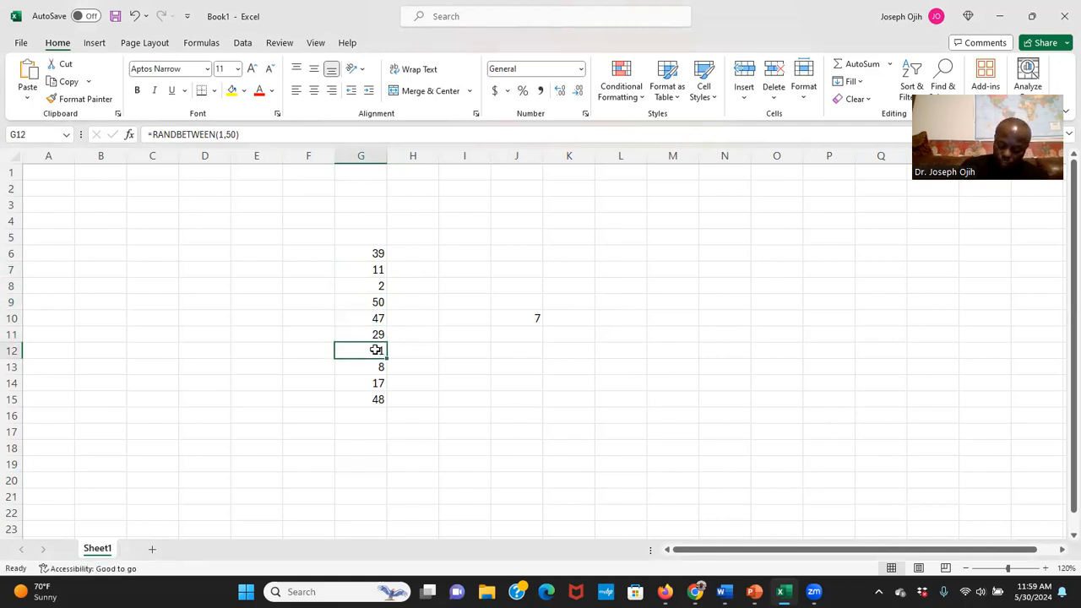
click(374, 366)
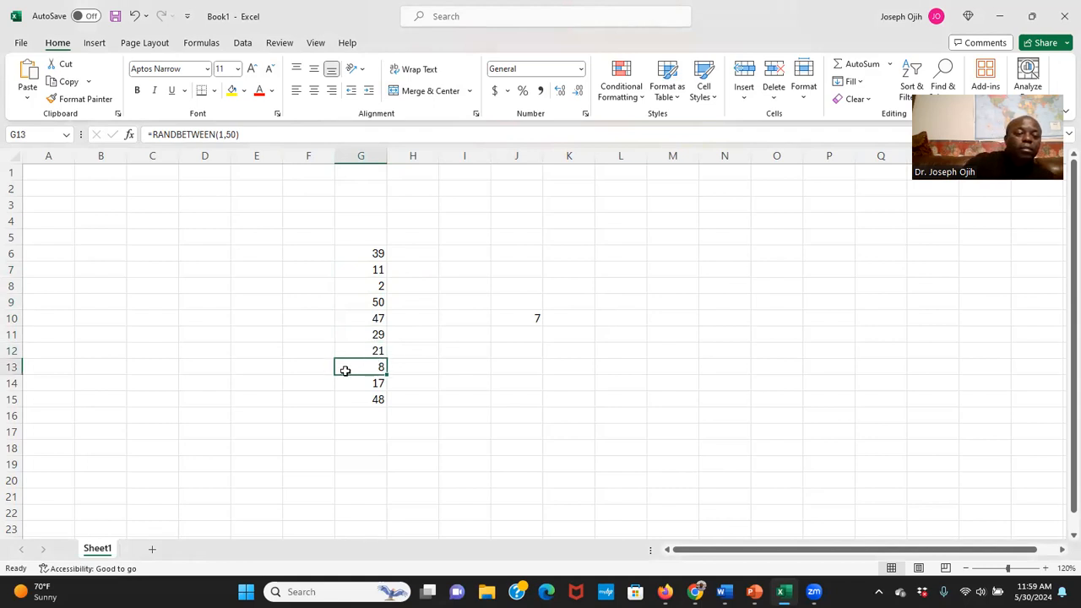
click(358, 382)
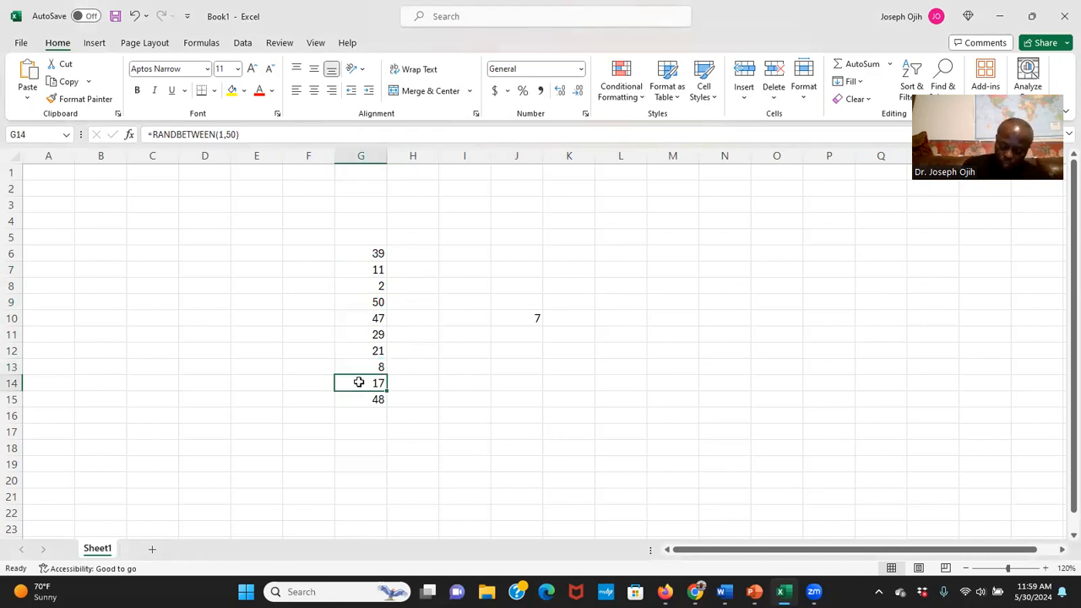
click(365, 399)
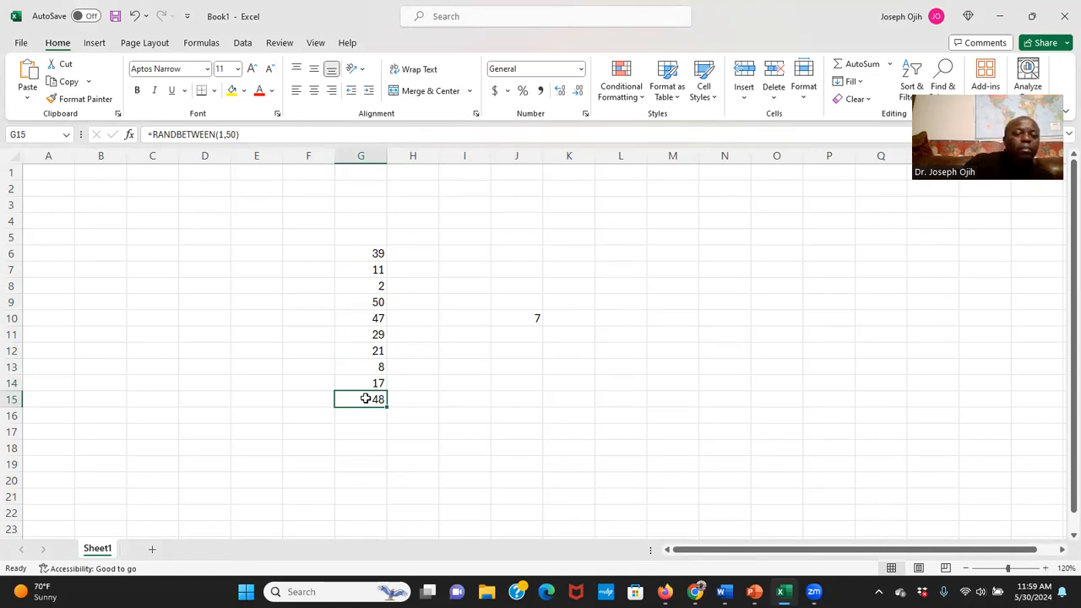
drag(371, 253, 397, 403)
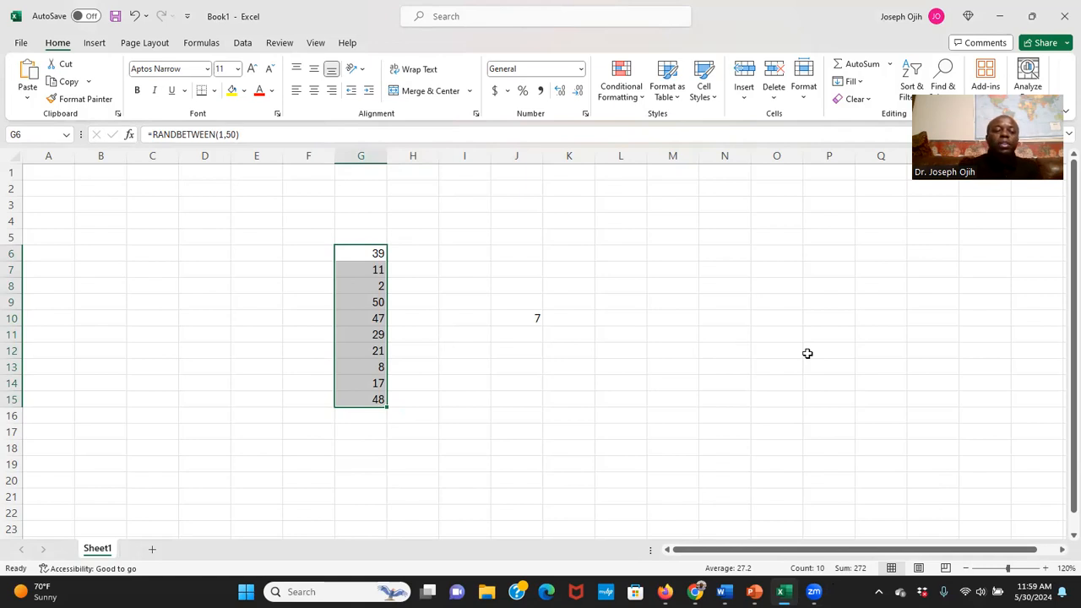
Add a new worksheet and enter the sampled numbers 39, 11, 2 and 50 in cells E6 to E9
click(152, 552)
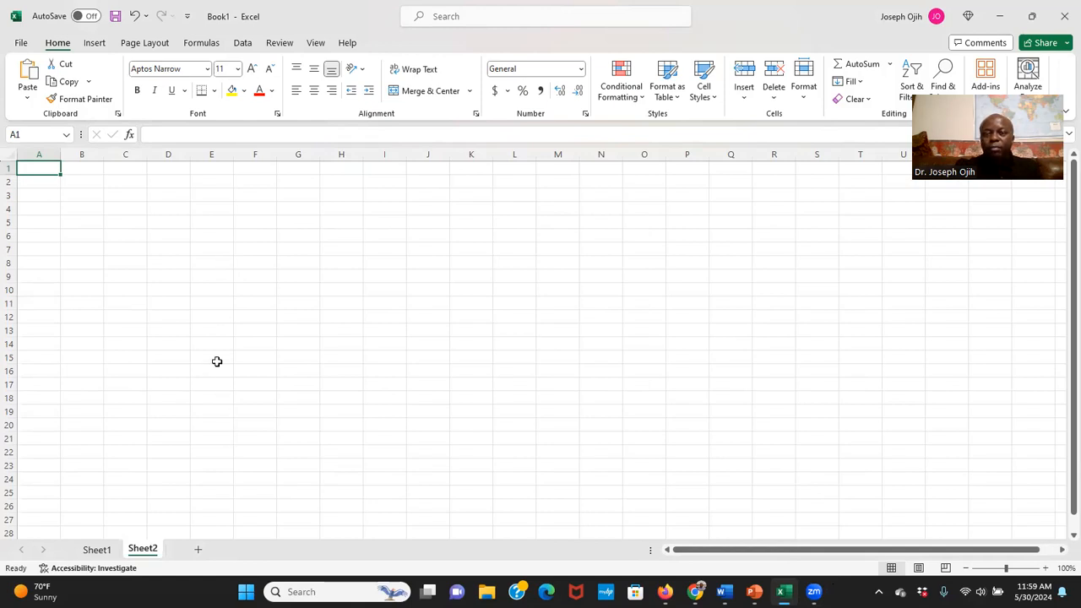
click(213, 236)
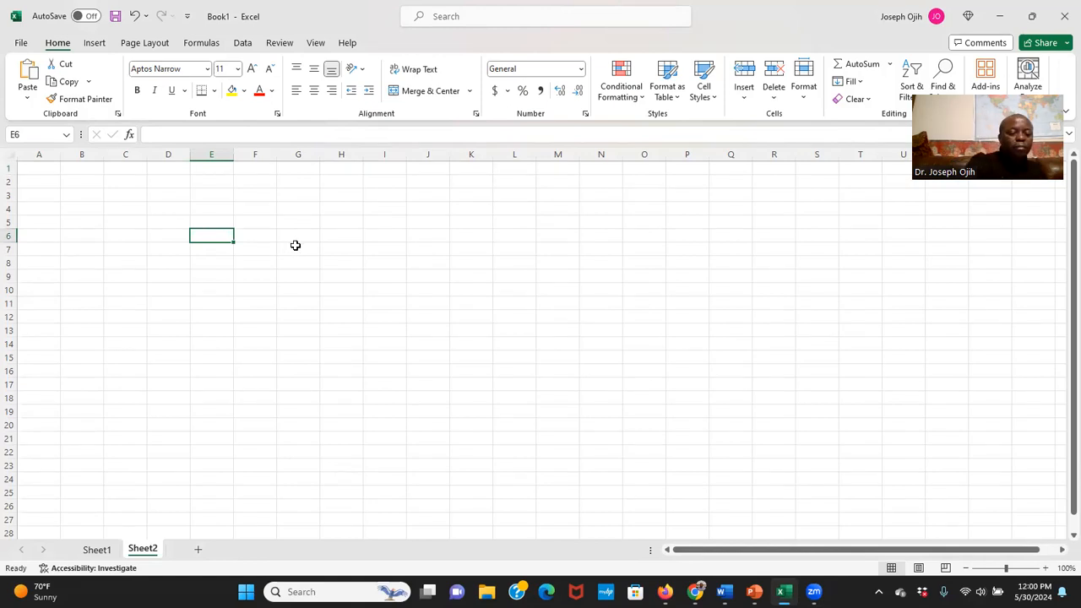
text(39)
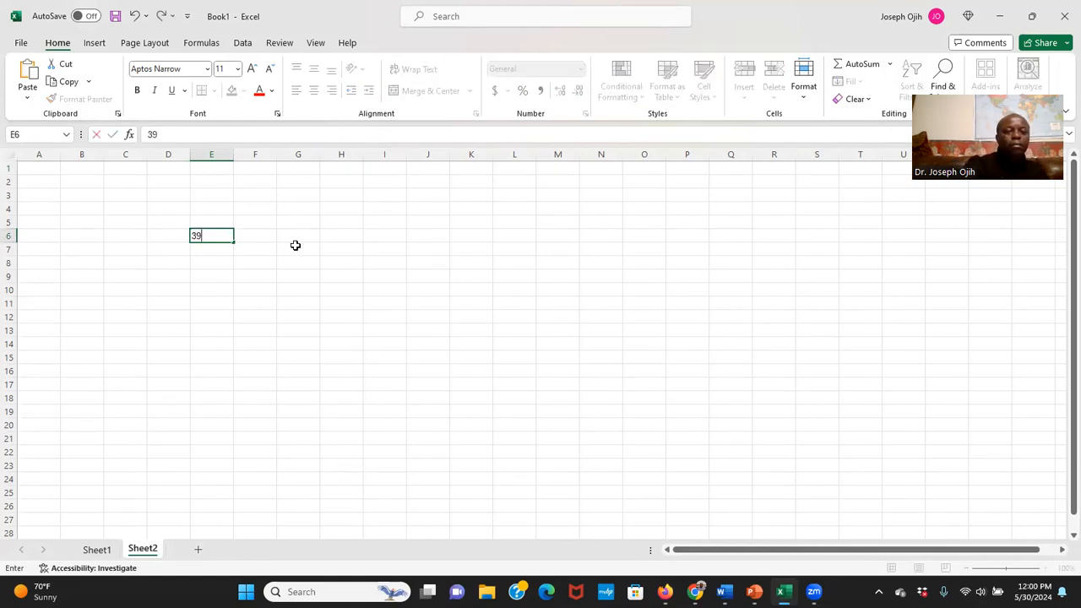
key(Return)
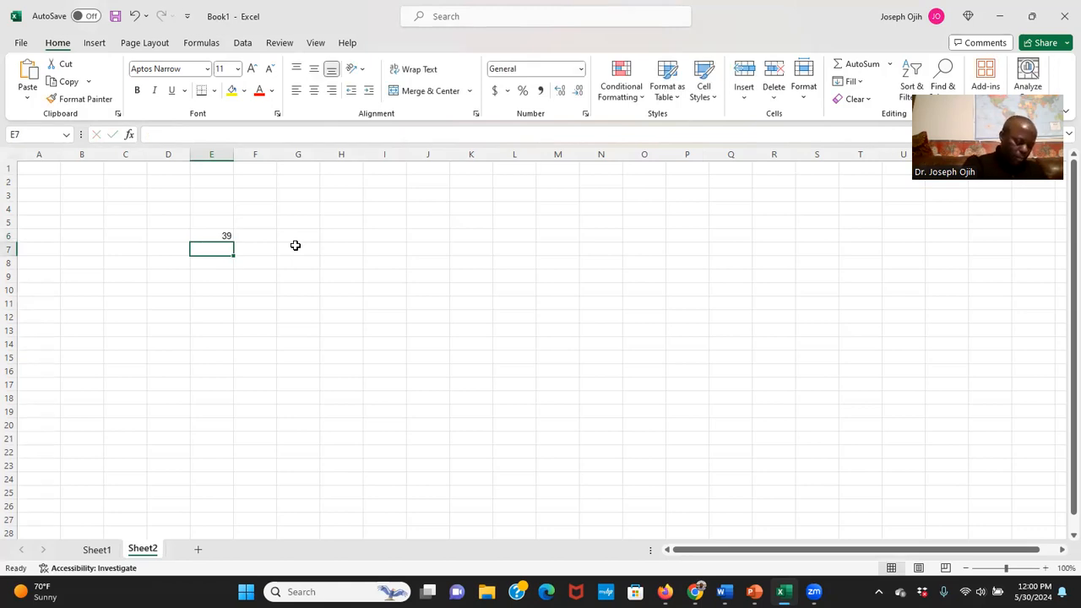
text(11)
key(Return)
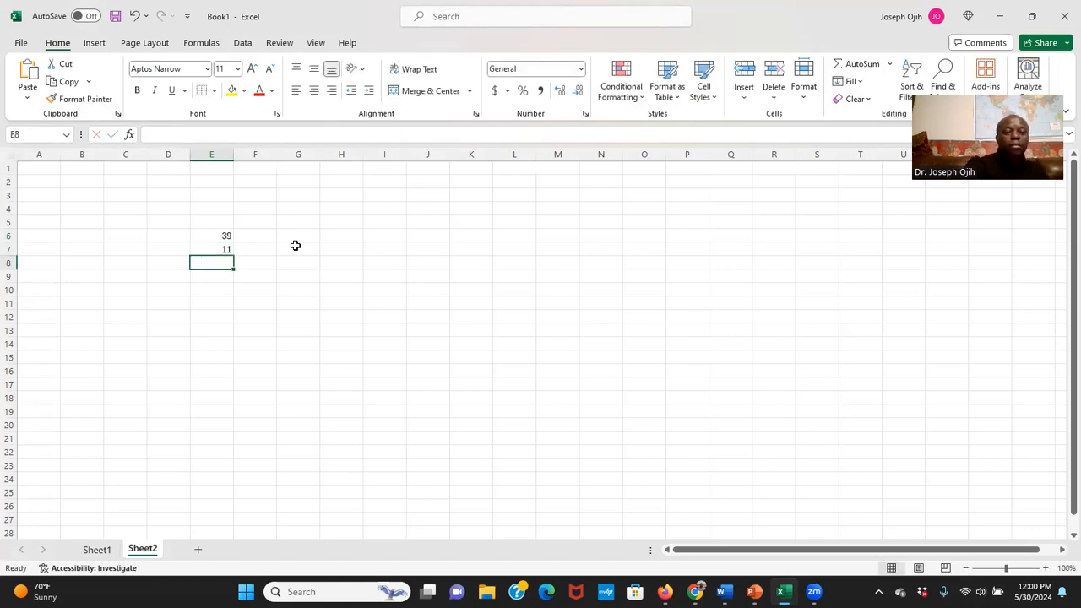
text(2)
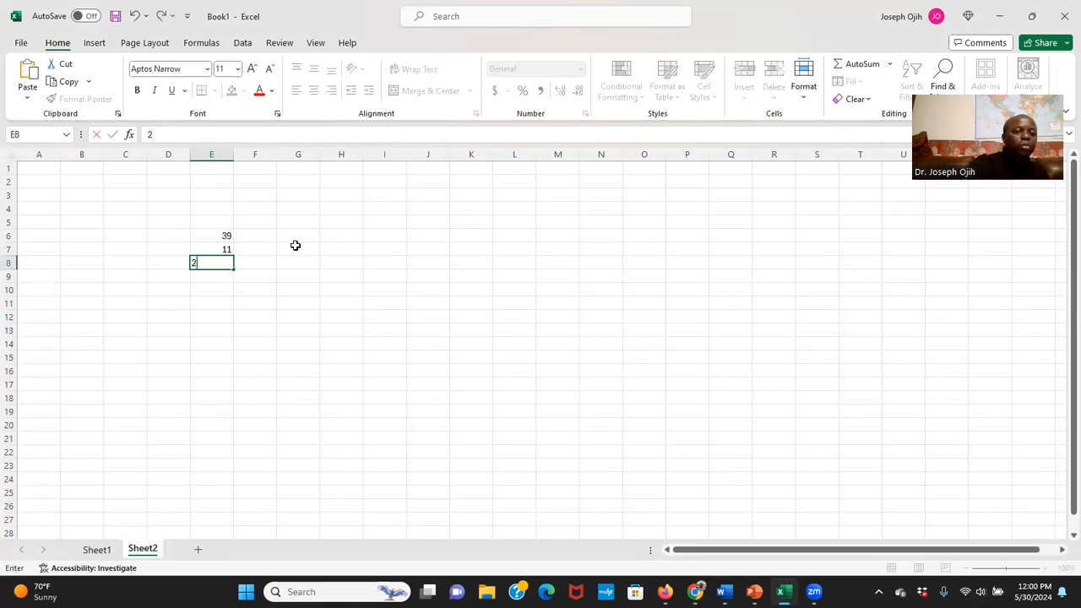
key(Return)
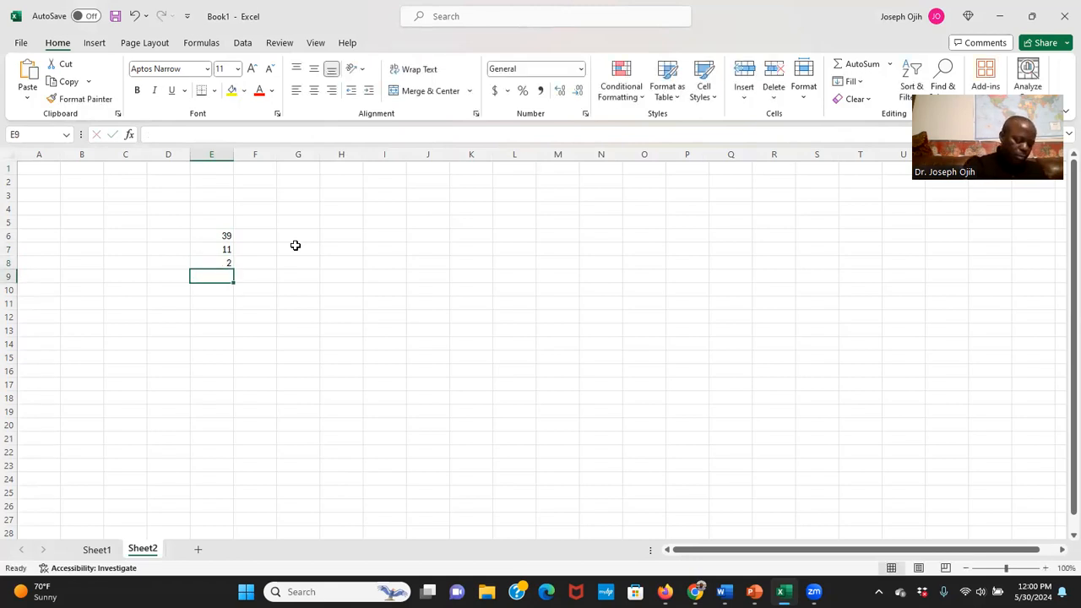
text(50)
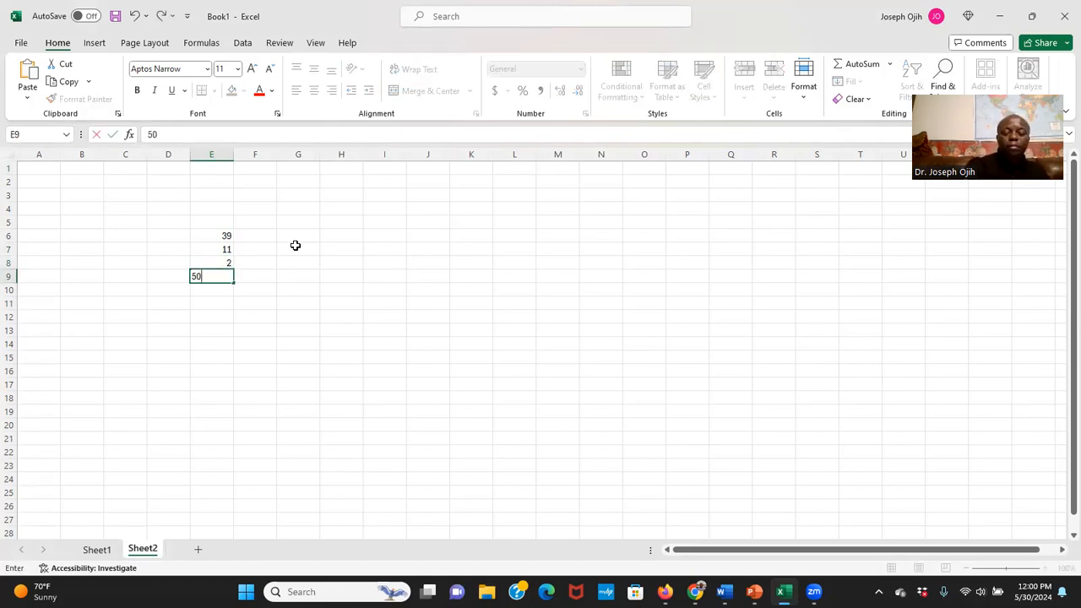
key(Return)
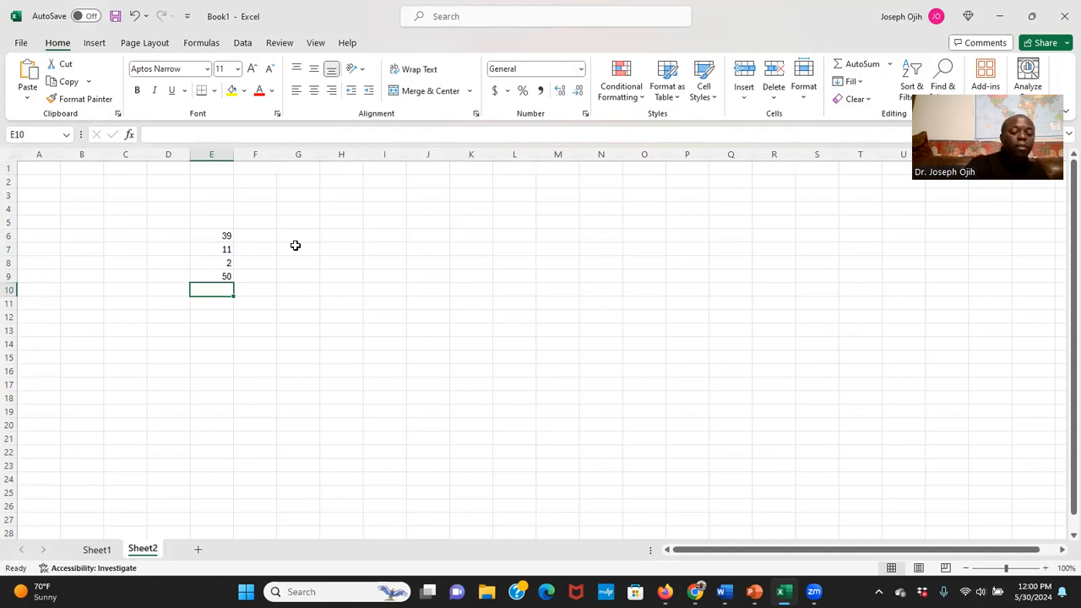
Enter 47, 29, 21, 8, 17 and 48 in cells E10 to E15, and return to Sheet1
text(47)
key(Return)
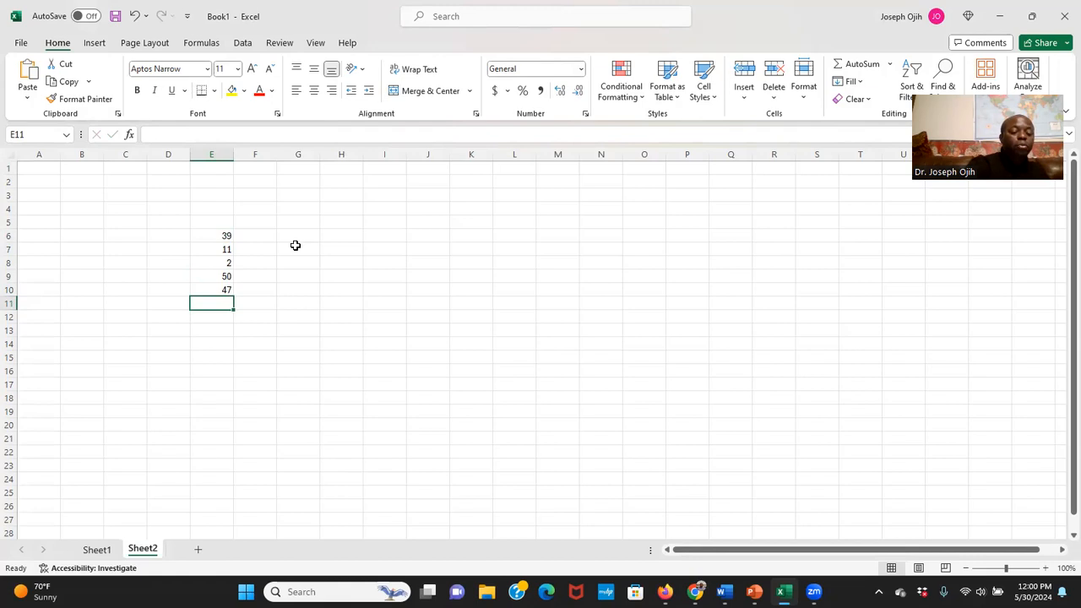
text(29)
key(Return)
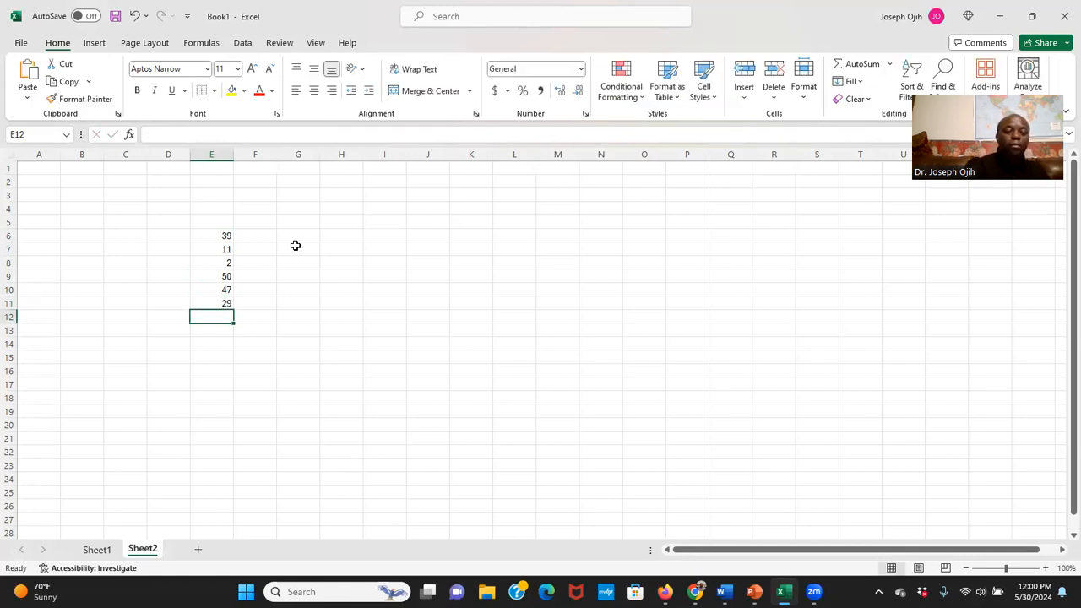
text(21)
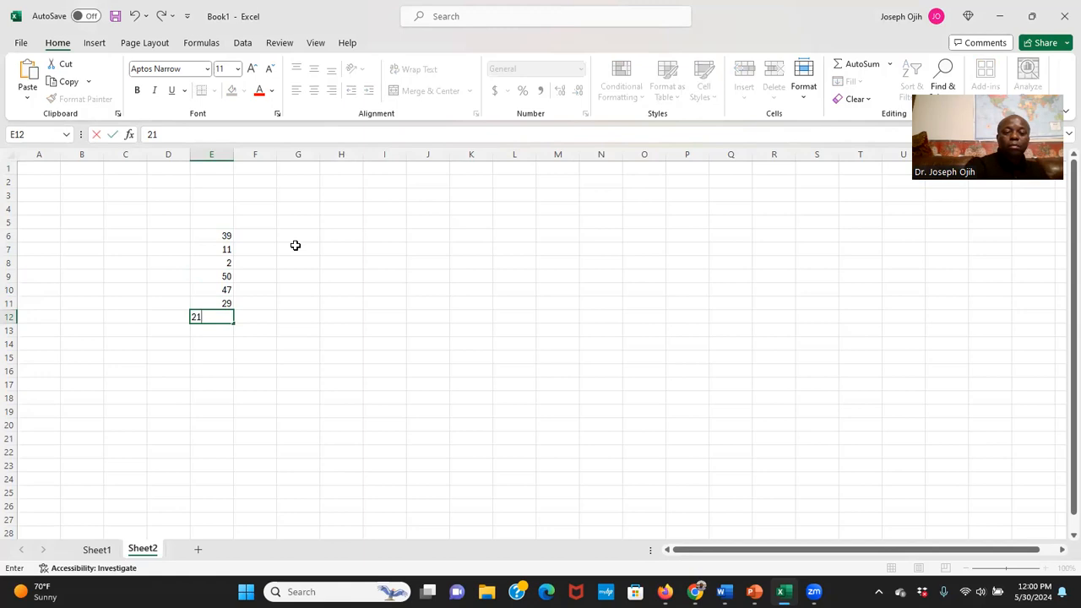
key(Return)
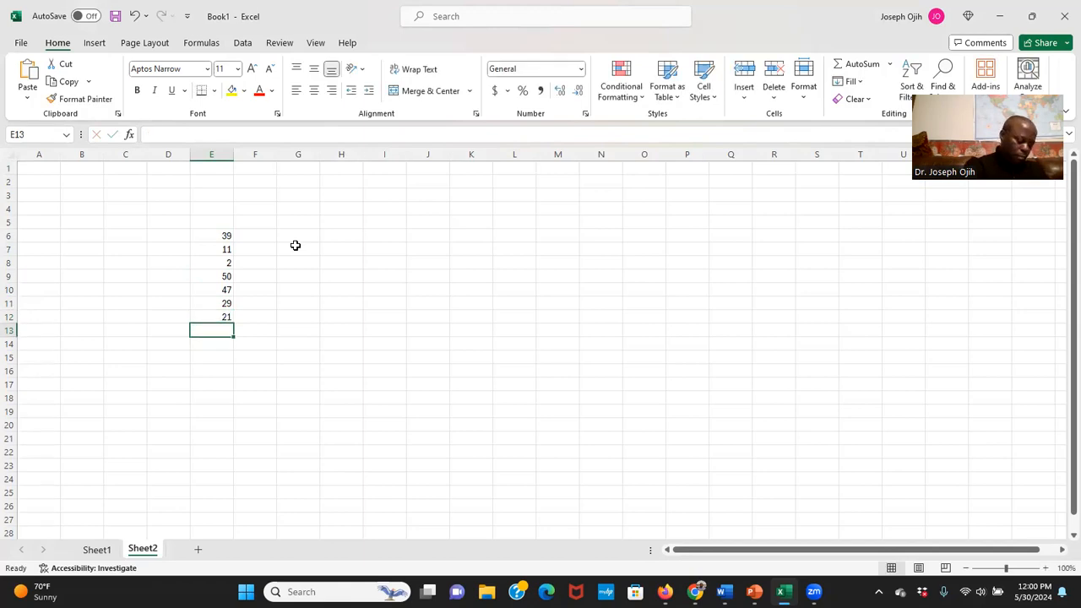
text(8)
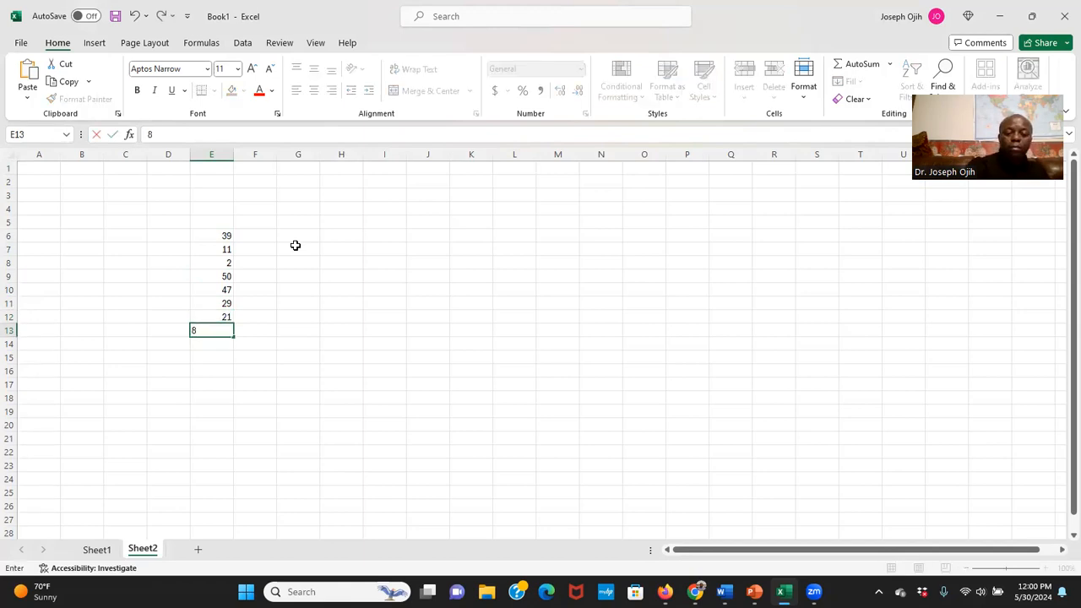
key(Return)
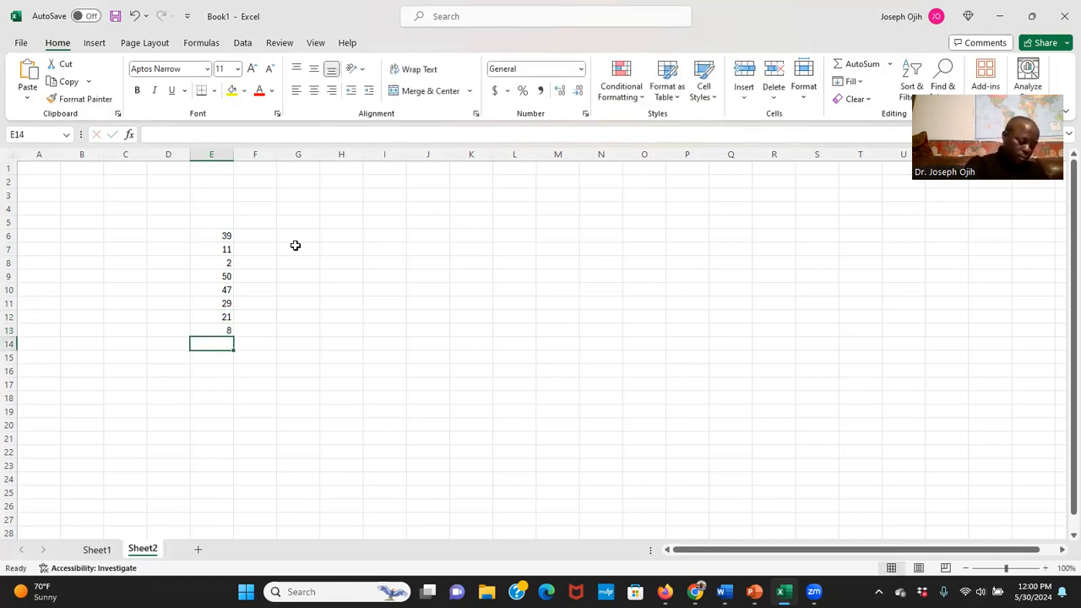
text(17)
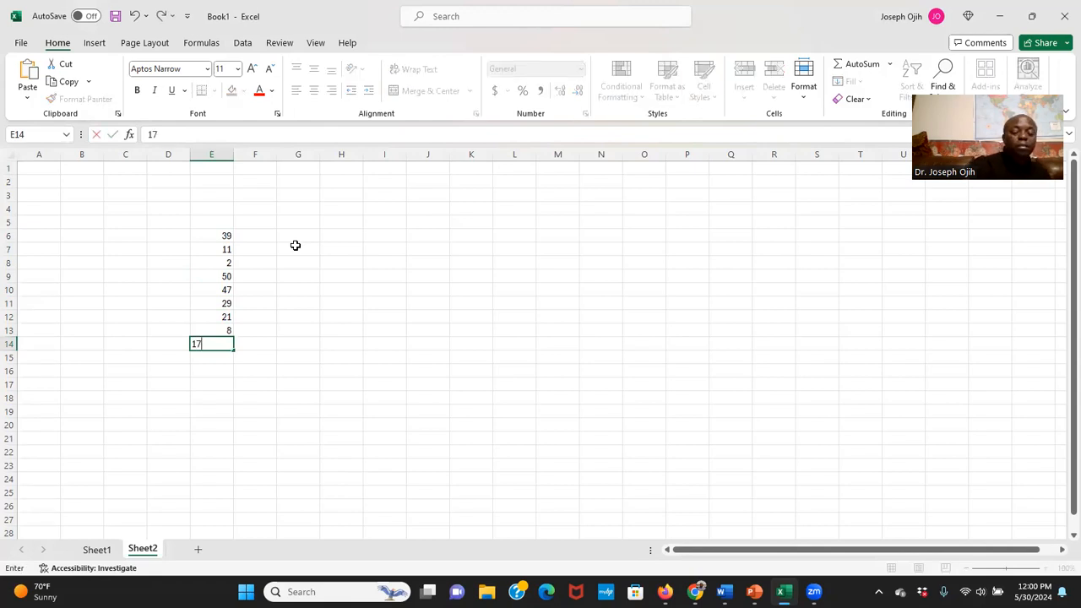
key(Return)
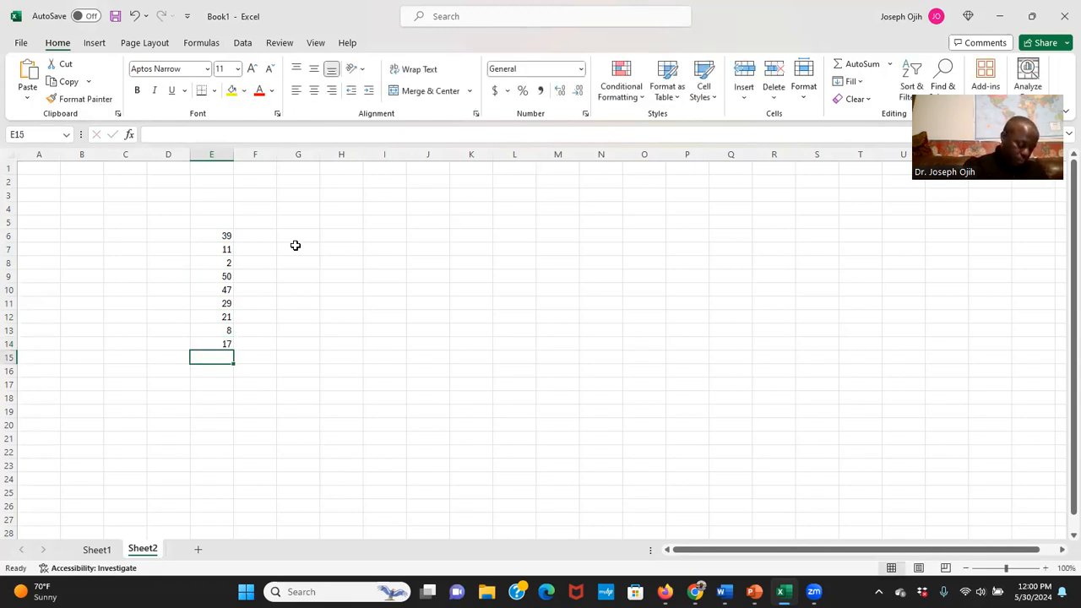
text(48)
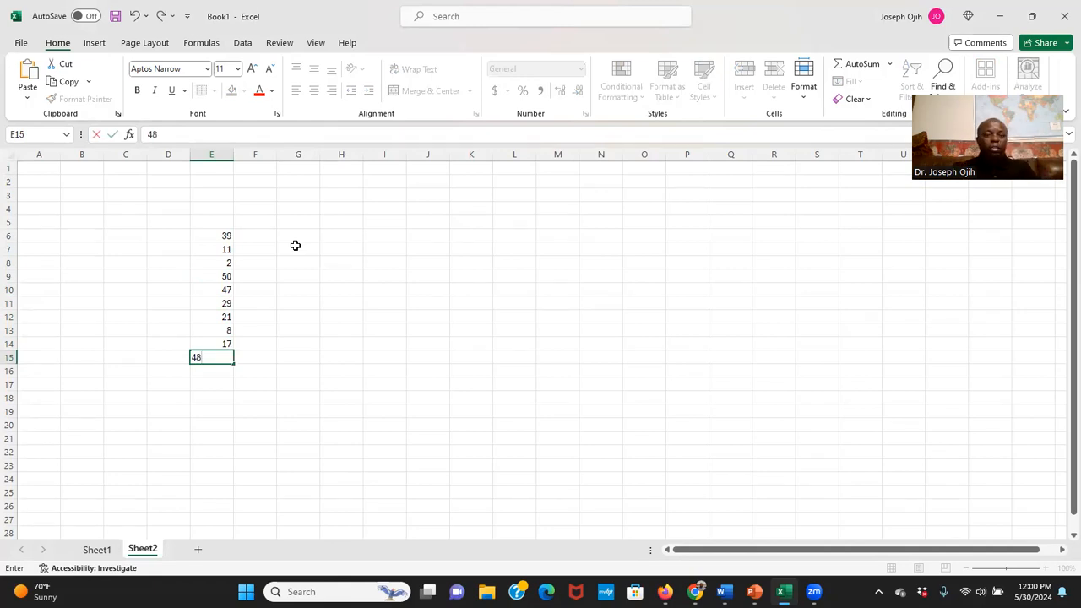
click(105, 552)
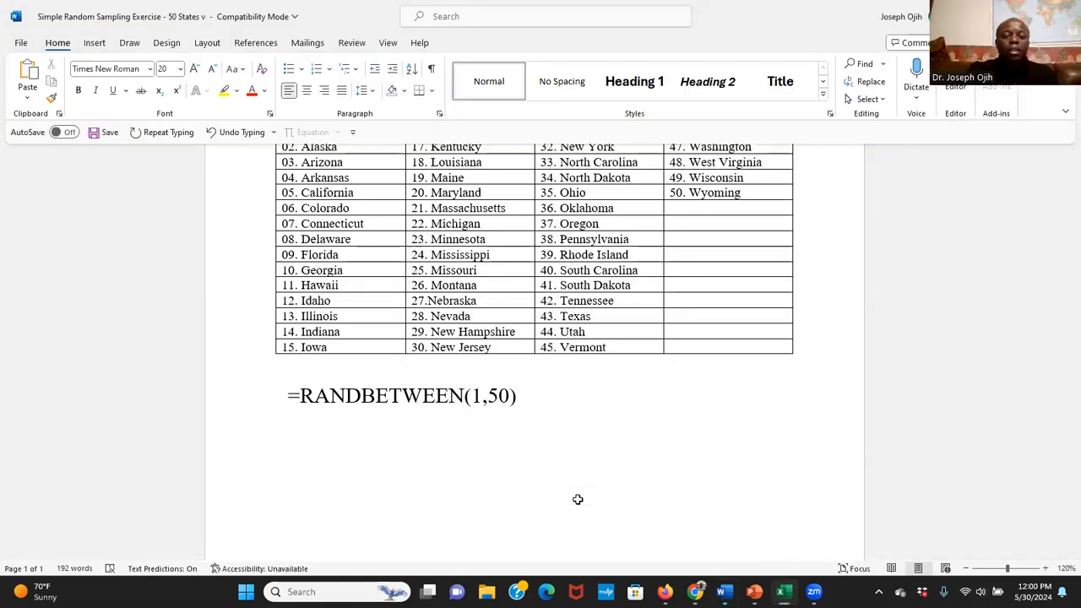
Switch to the Word document with the 50 states and add the line "39 Rhode Island" below the RANDBETWEEN formula
scroll(535, 415, down, 2)
key(Return)
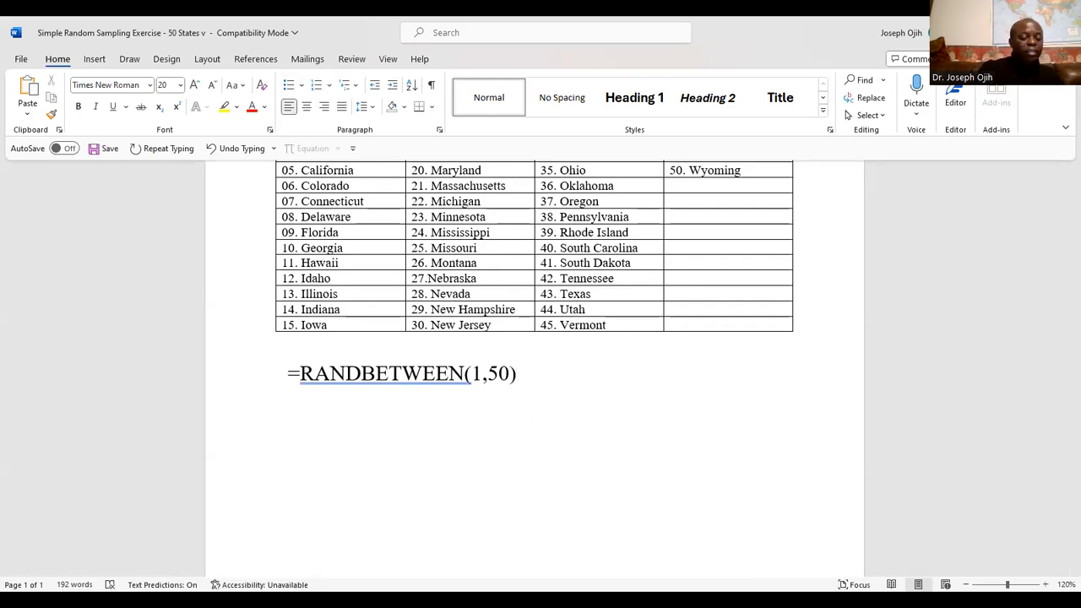
text(39)
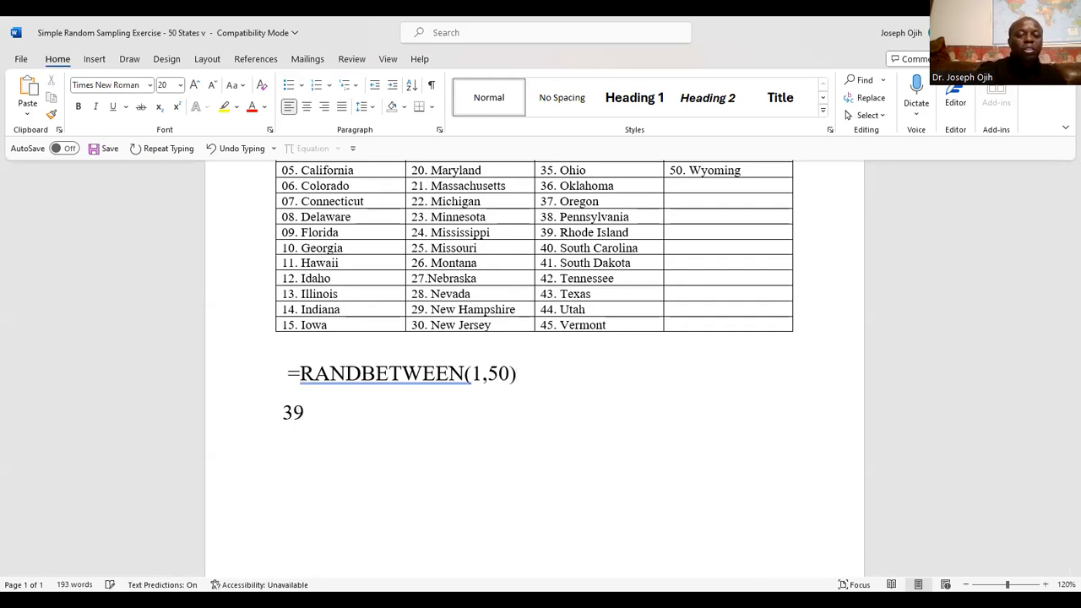
scroll(573, 360, up, 3)
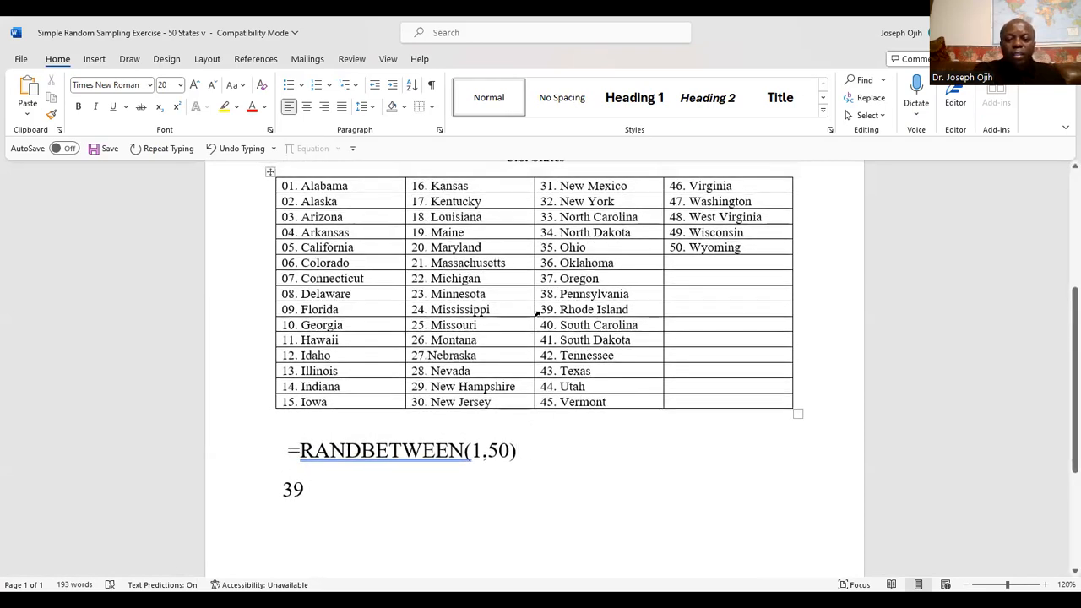
click(624, 451)
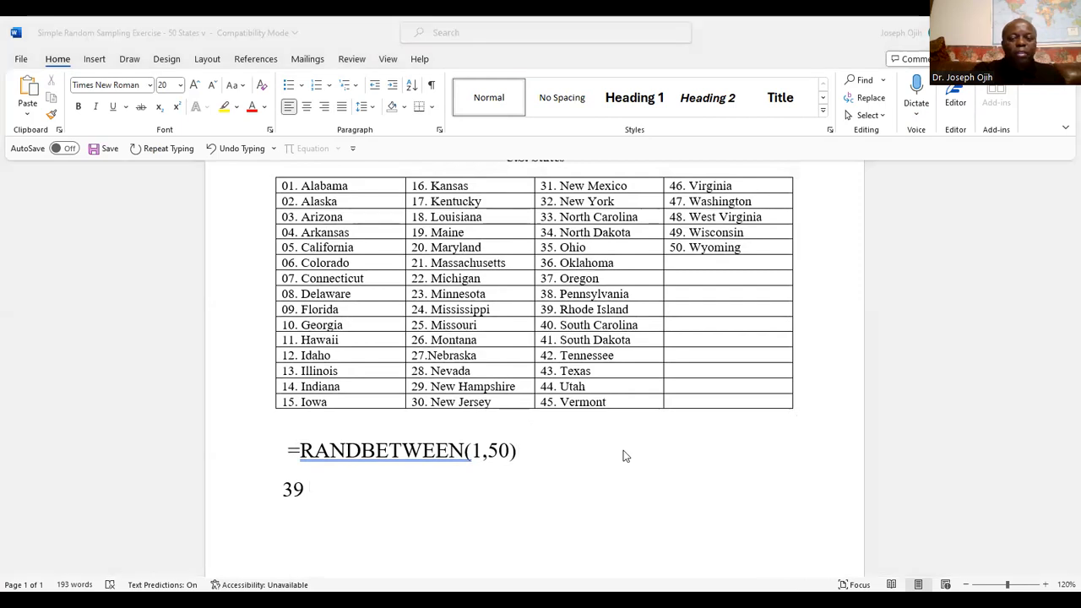
click(332, 473)
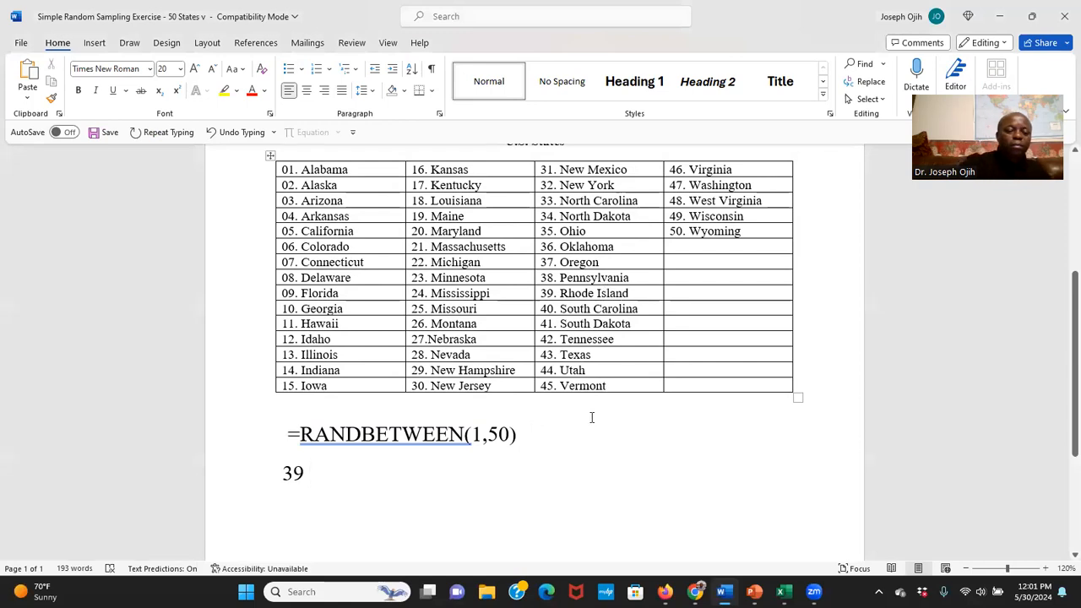
text(Rhode Island)
key(Return)
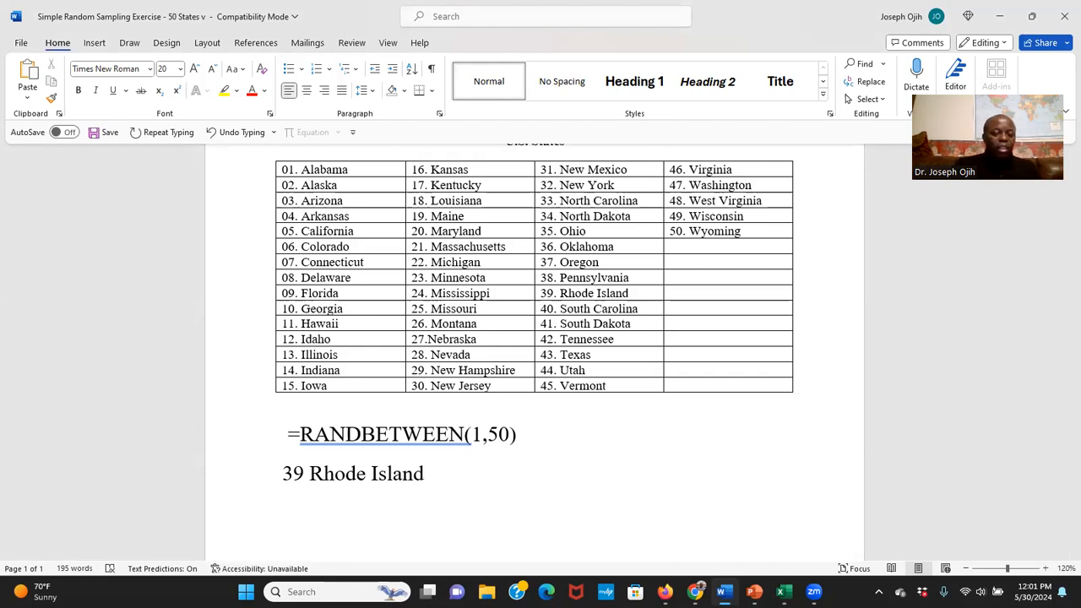
Look up state number 11 in the table and add the line "11 Hawaii" below the Rhode Island entry
text(11)
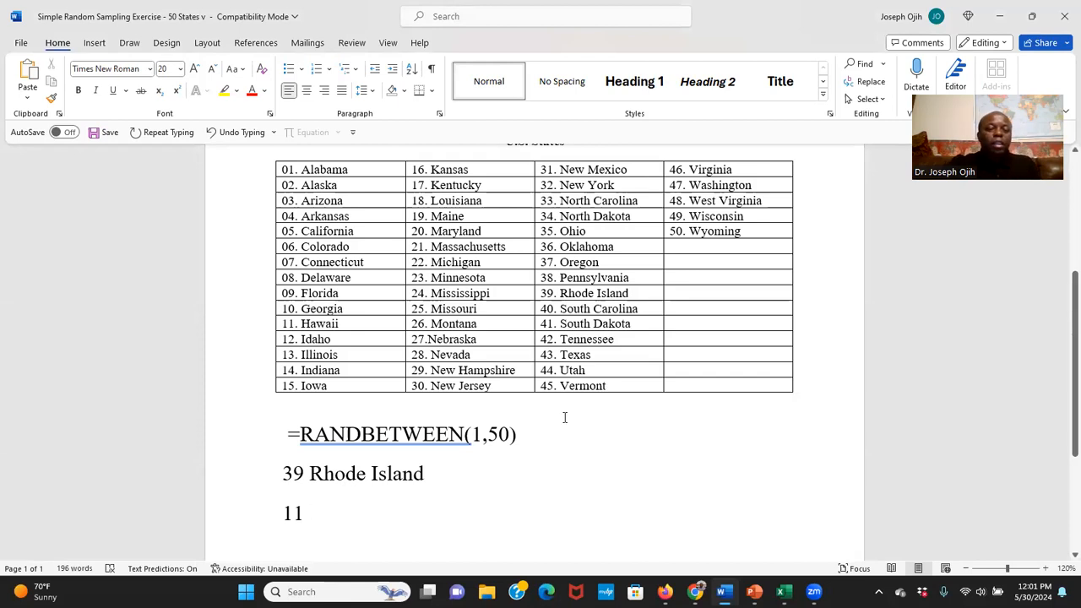
scroll(554, 402, up, 1)
scroll(553, 398, down, 1)
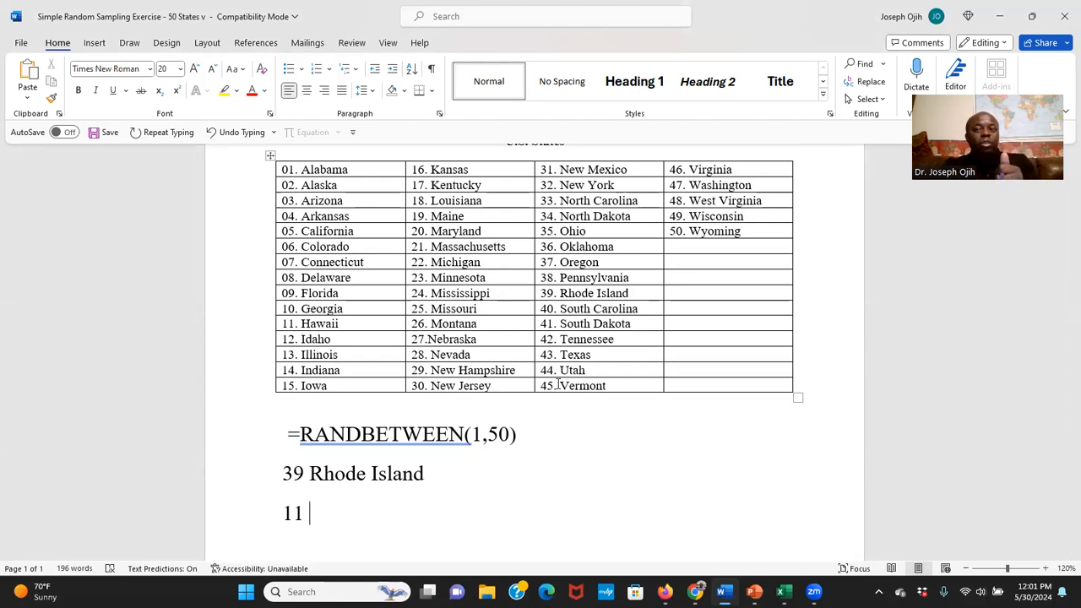
scroll(543, 406, down, 1)
scroll(541, 410, up, 2)
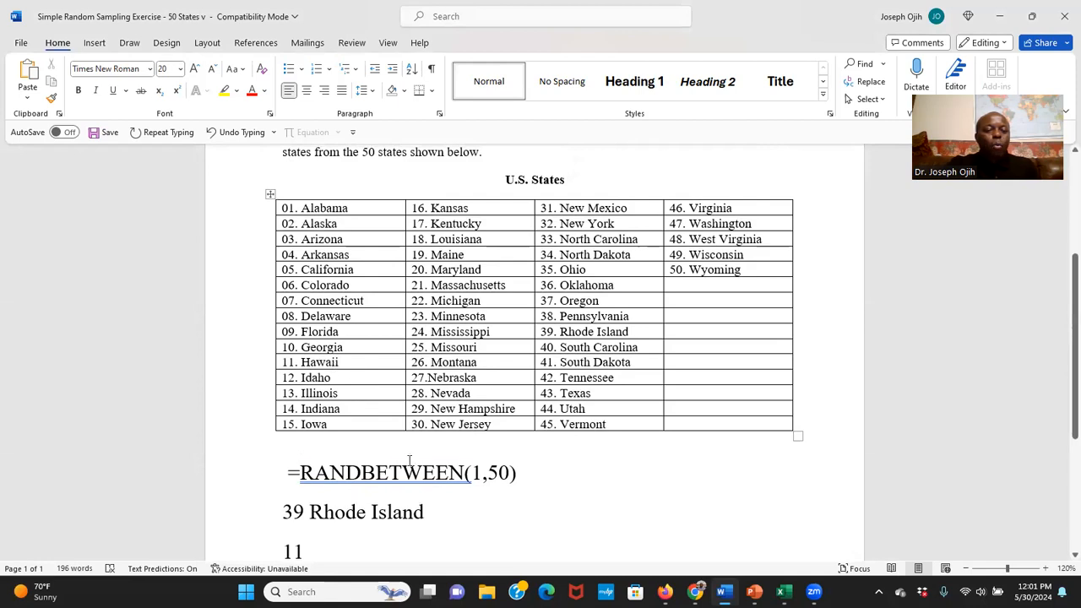
scroll(398, 463, down, 3)
text(H)
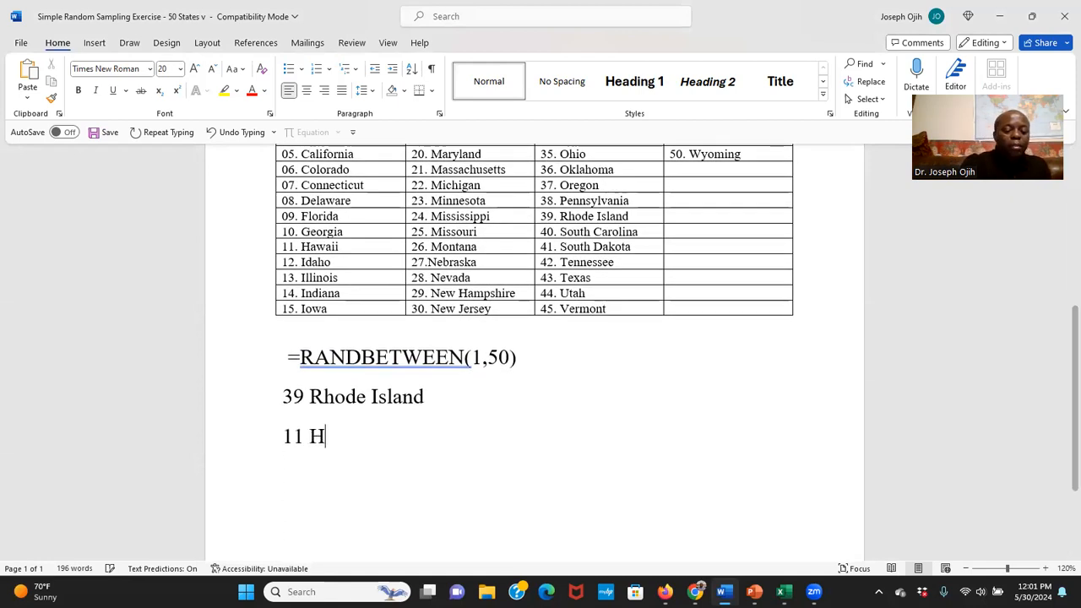
text(awa)
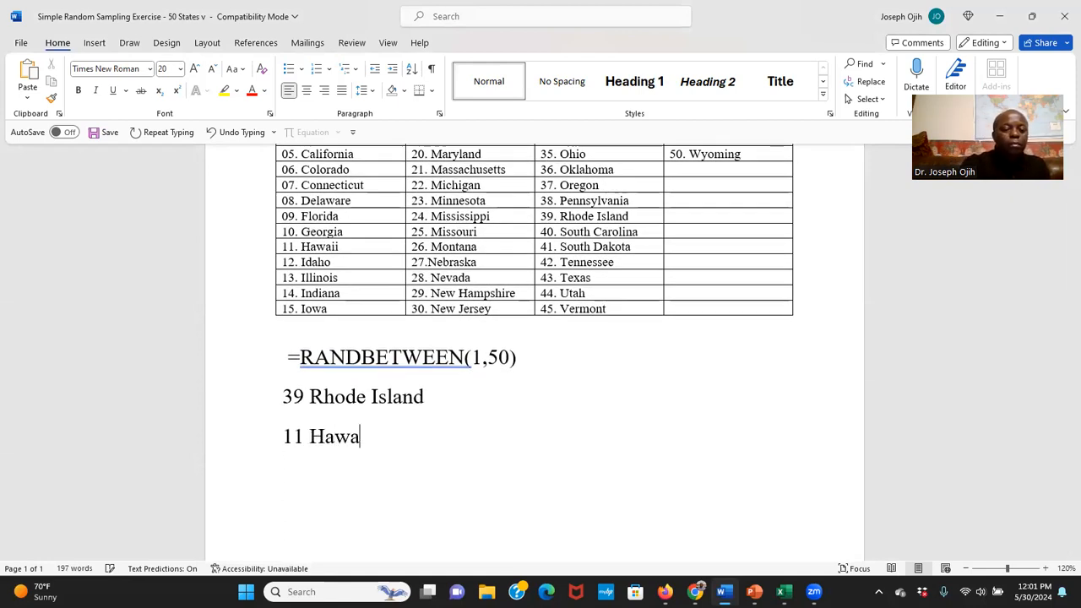
text(ii)
key(Return)
Look up state number 2 in the table and add the line "2 Alaska" below the Hawaii entry
text(2)
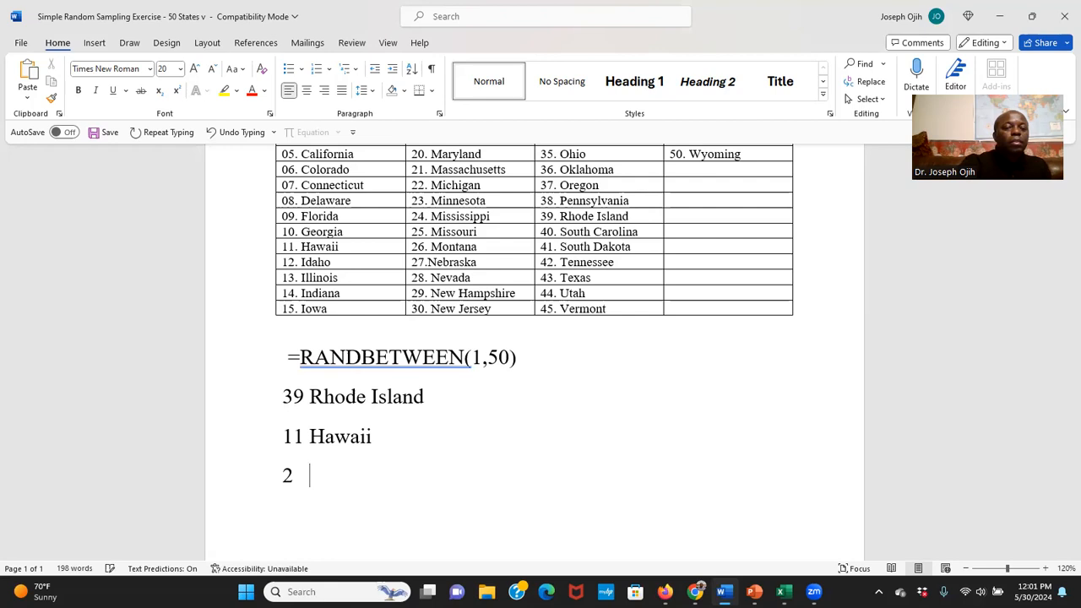
scroll(384, 459, up, 3)
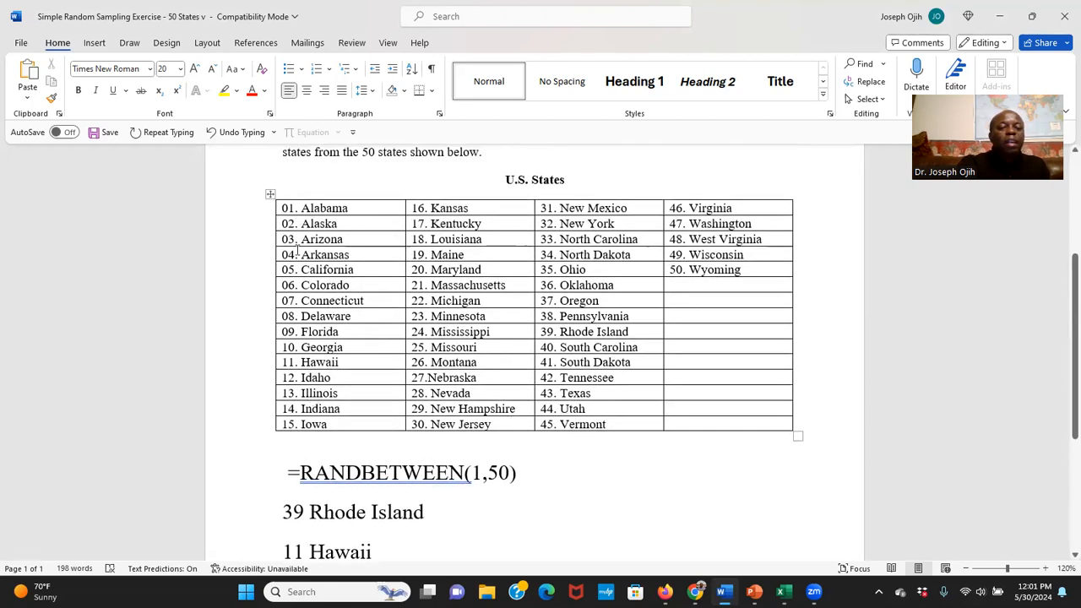
scroll(355, 307, down, 5)
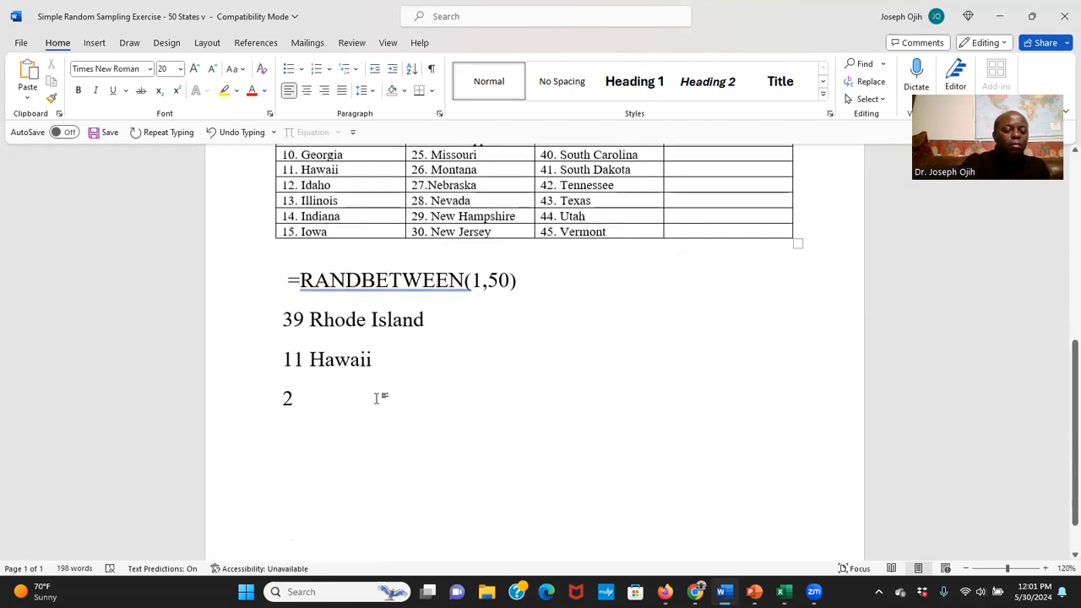
text(Alaska)
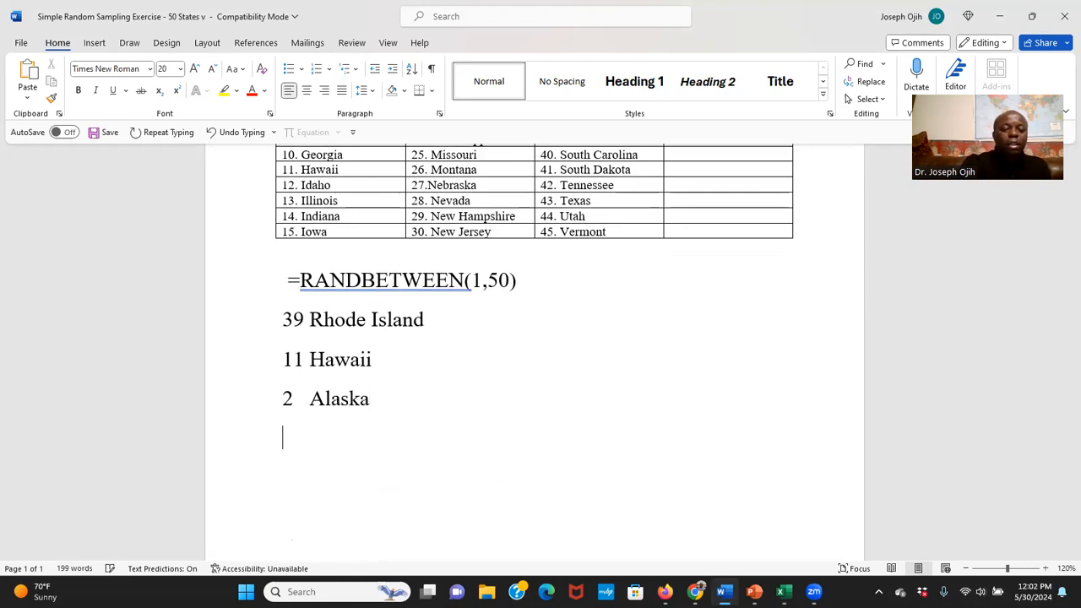
key(Return)
scroll(357, 369, up, 1)
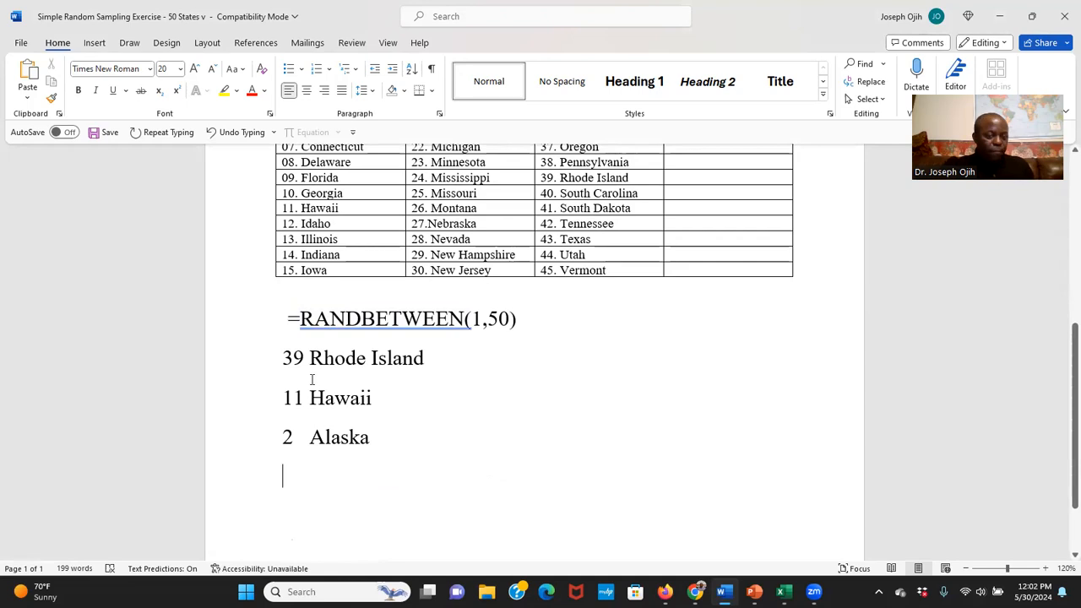
Look up state number 50 in the table and add the line "50 Wyoming" below the Alaska entry
text(50)
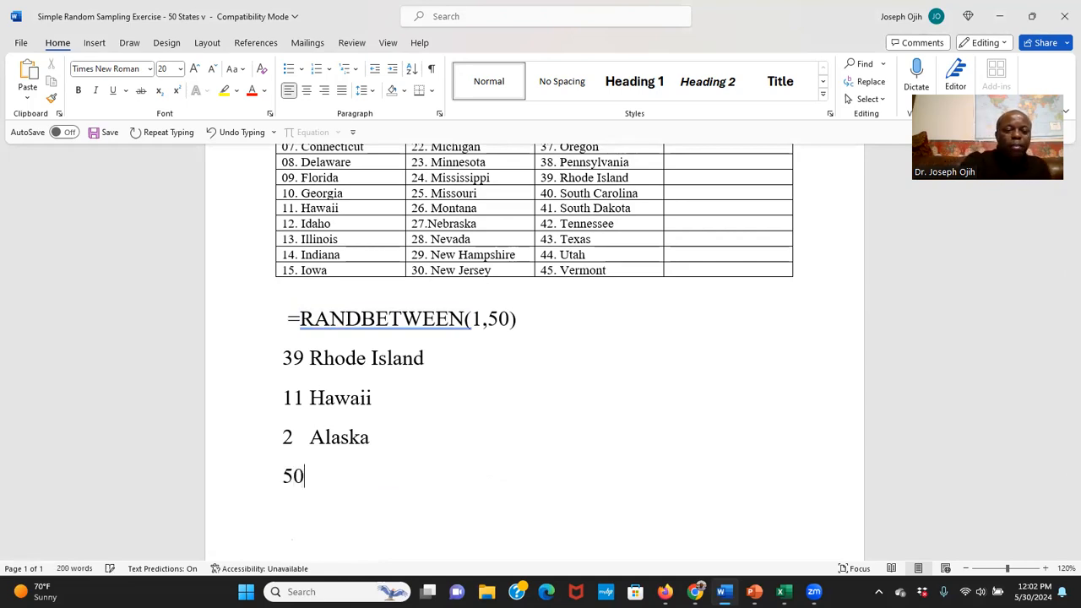
scroll(608, 254, up, 3)
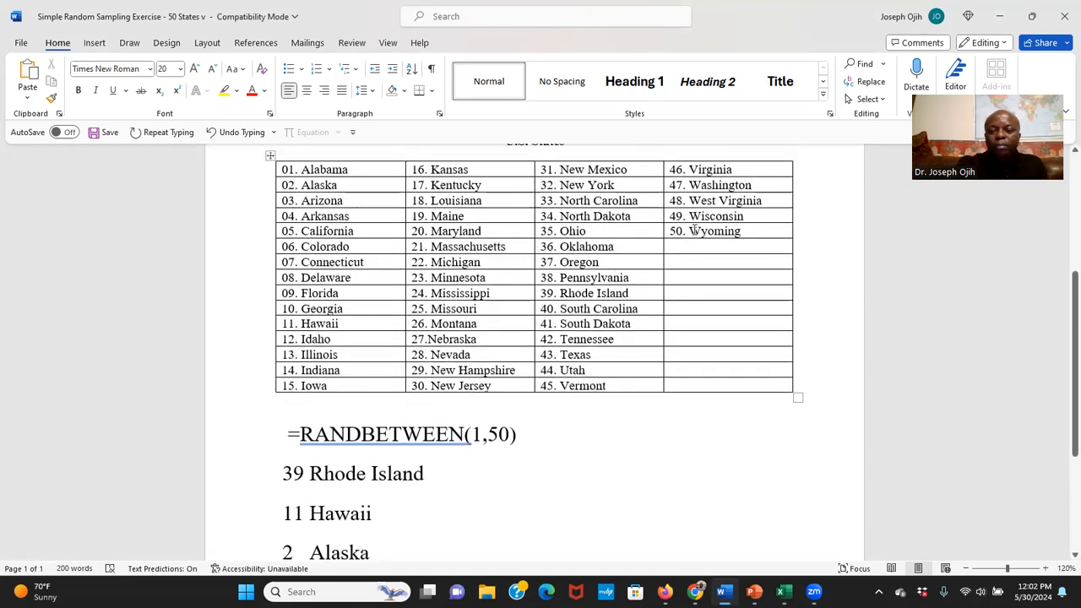
scroll(692, 268, down, 3)
scroll(667, 295, down, 2)
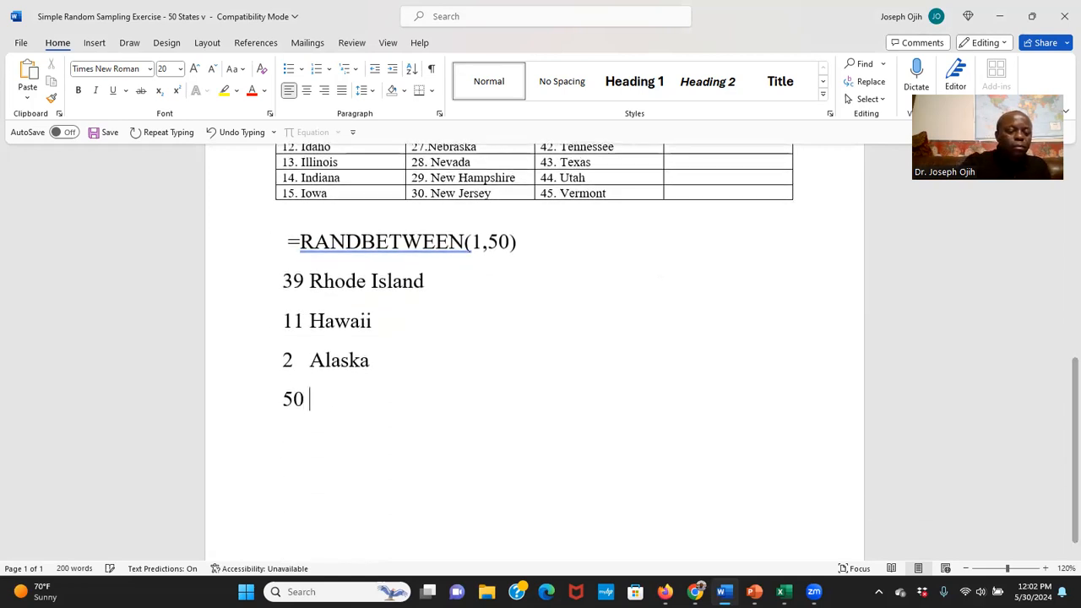
text(Wy)
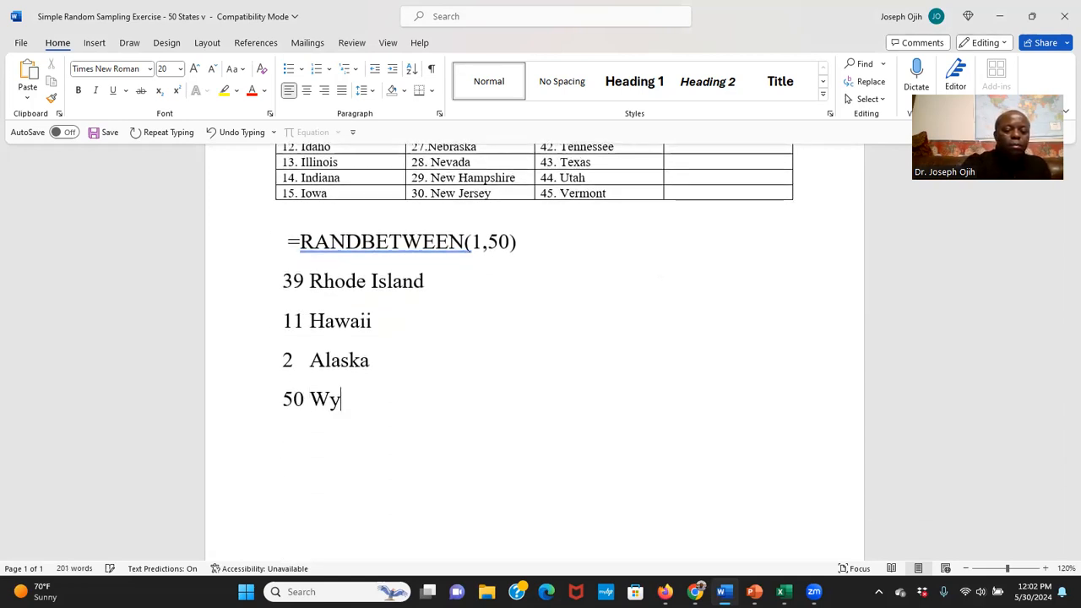
text(oming)
key(Return)
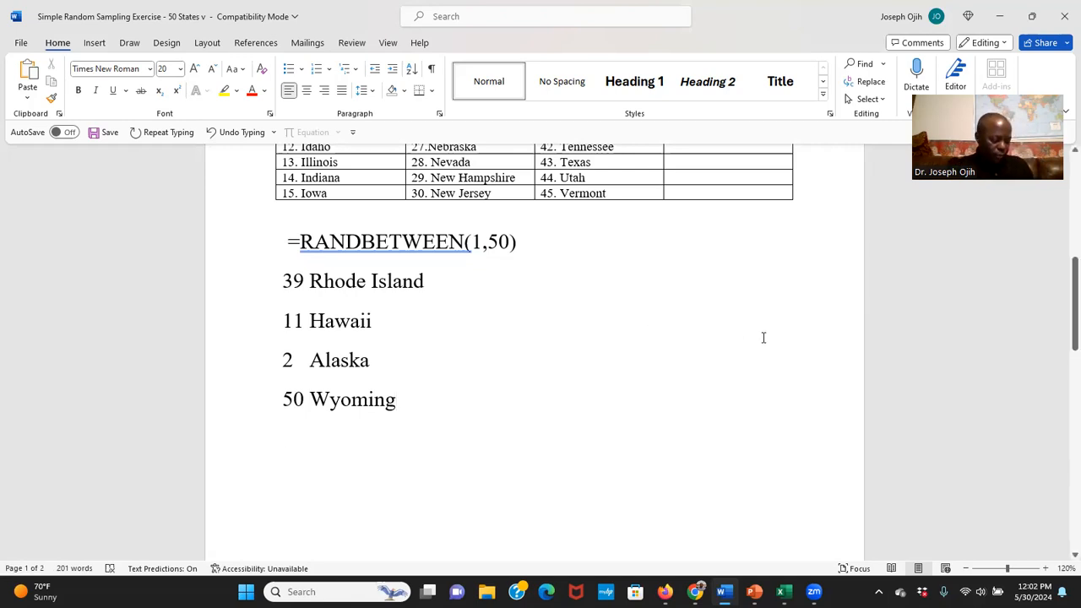
Look up state number 47 in the table and add the line "47 Washington" below the Wyoming entry
text(47)
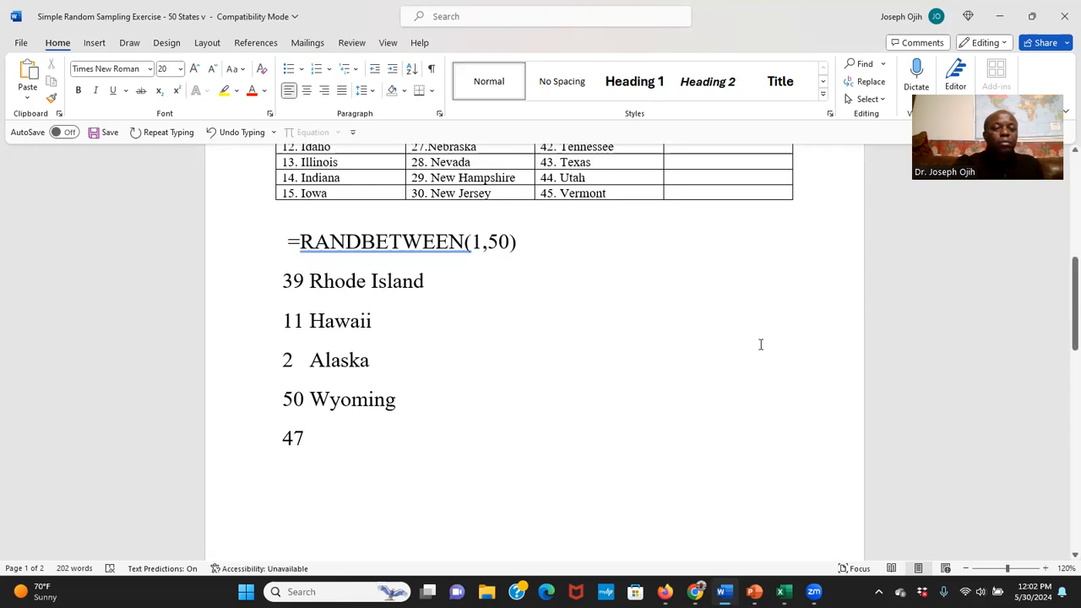
scroll(760, 345, up, 3)
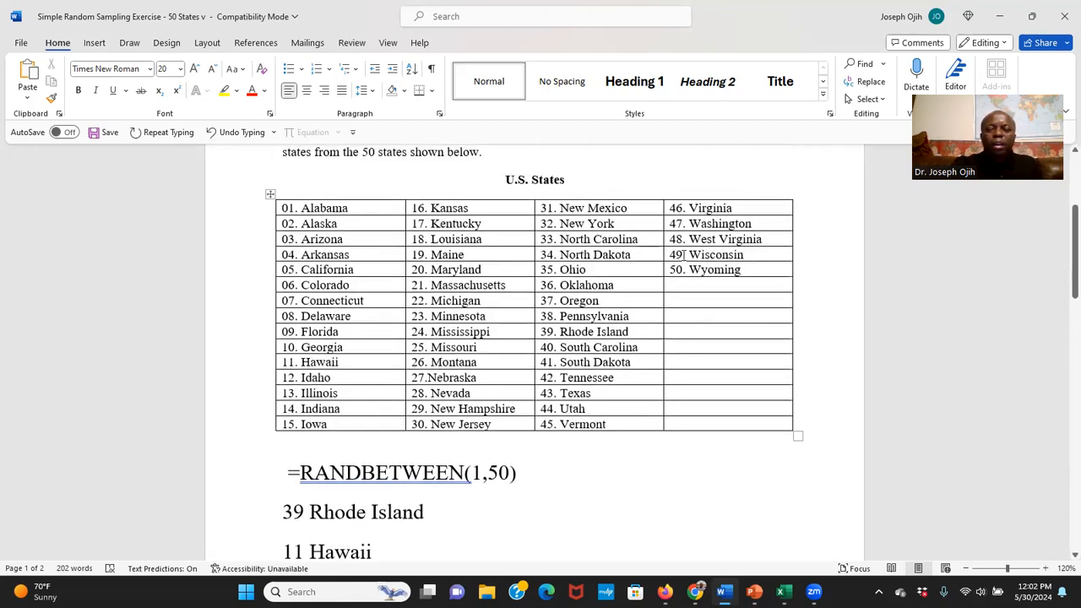
scroll(651, 346, down, 3)
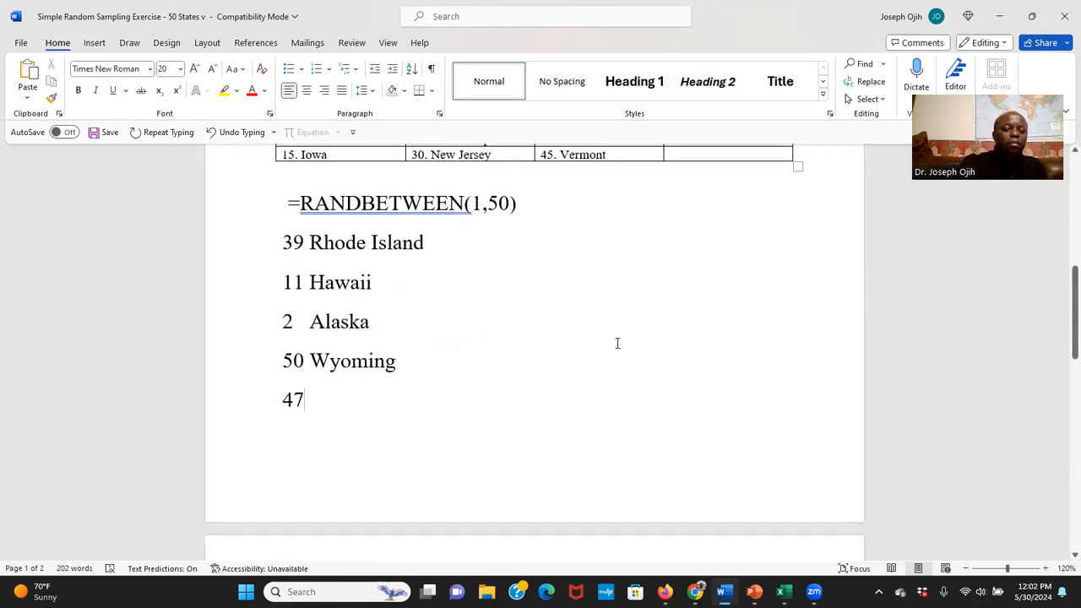
text(Wa)
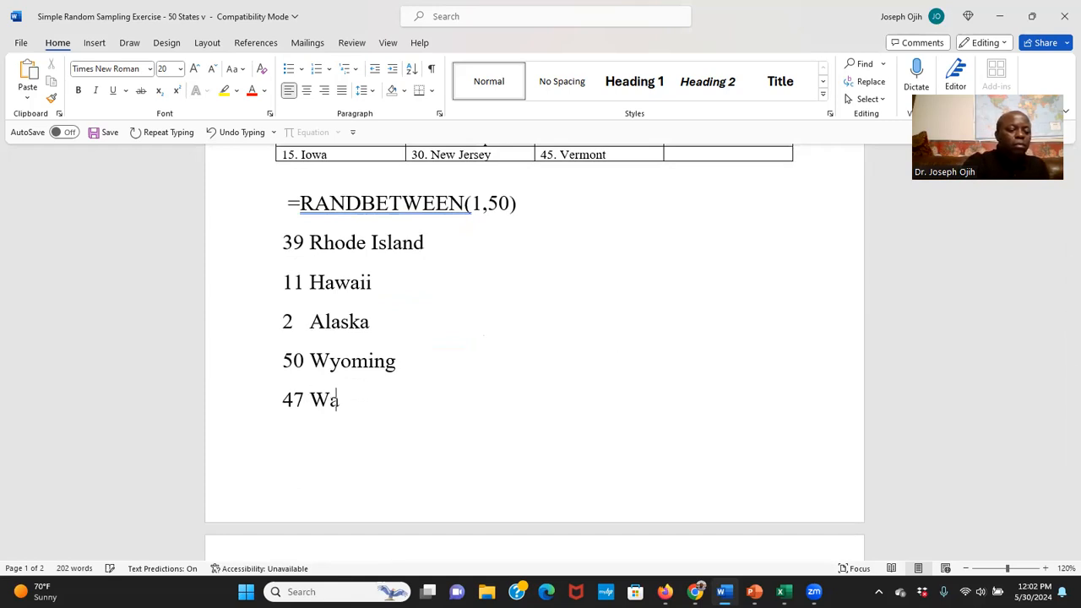
text(shing)
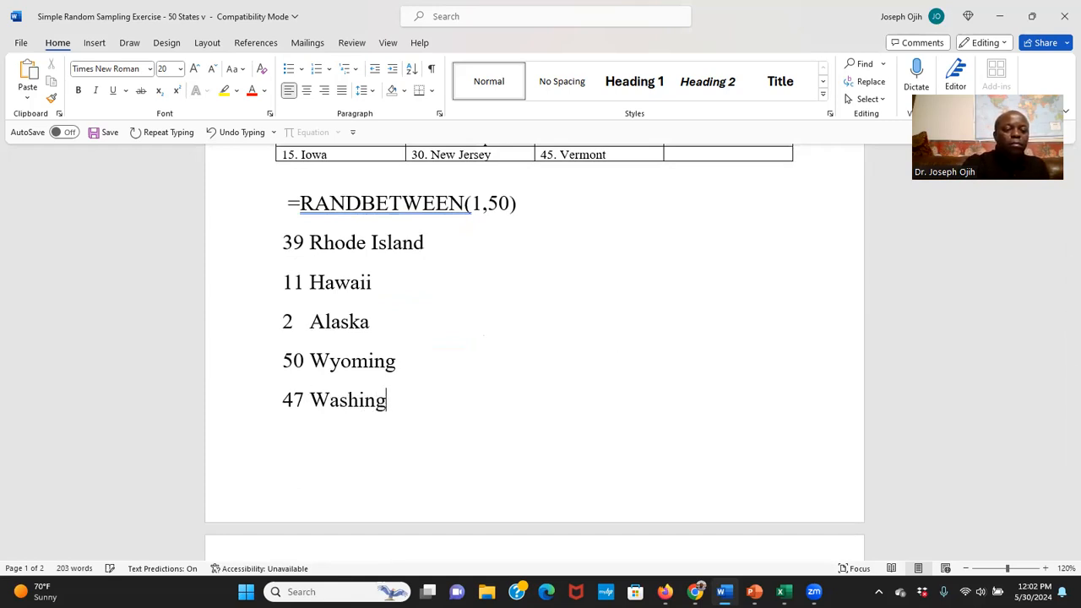
text(ton)
Look up state number 29 in the table and start a second column beside Rhode Island with "29 New Hamphshire"
click(602, 241)
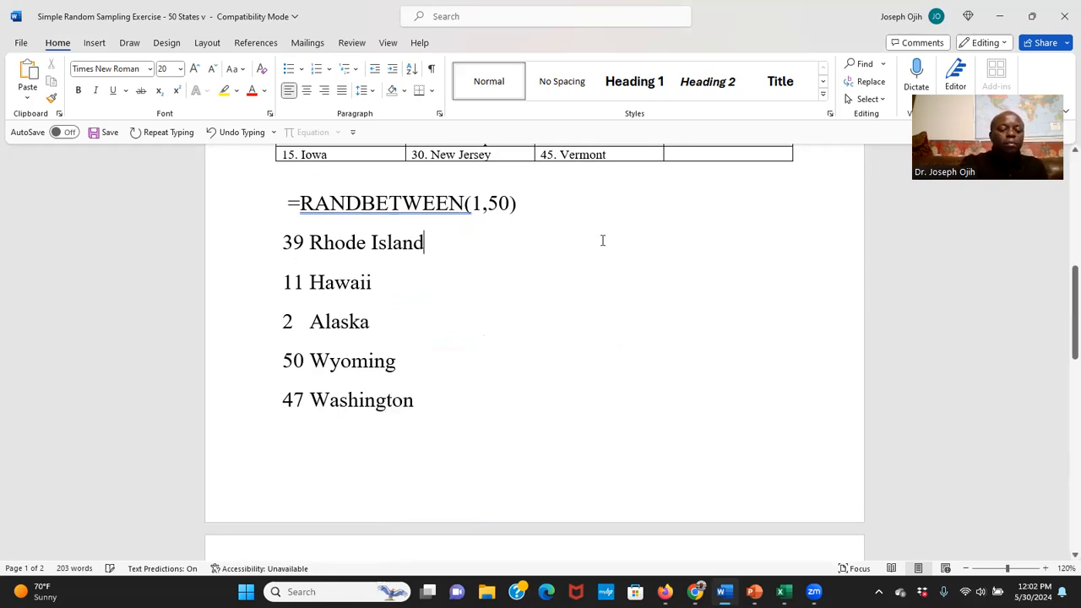
scroll(602, 253, up, 3)
scroll(613, 289, up, 2)
scroll(533, 386, down, 5)
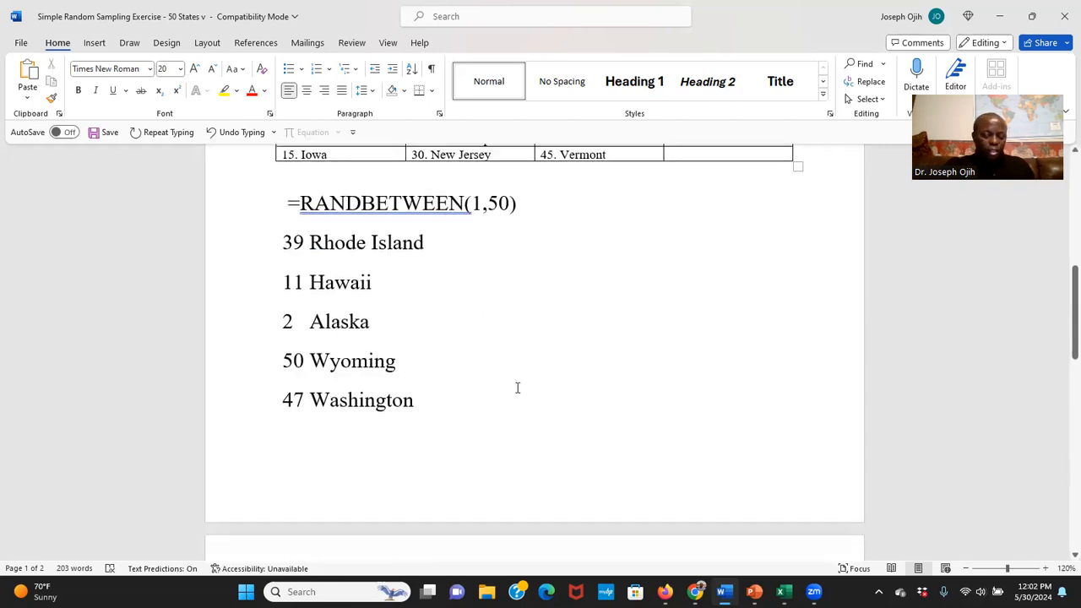
scroll(518, 388, up, 1)
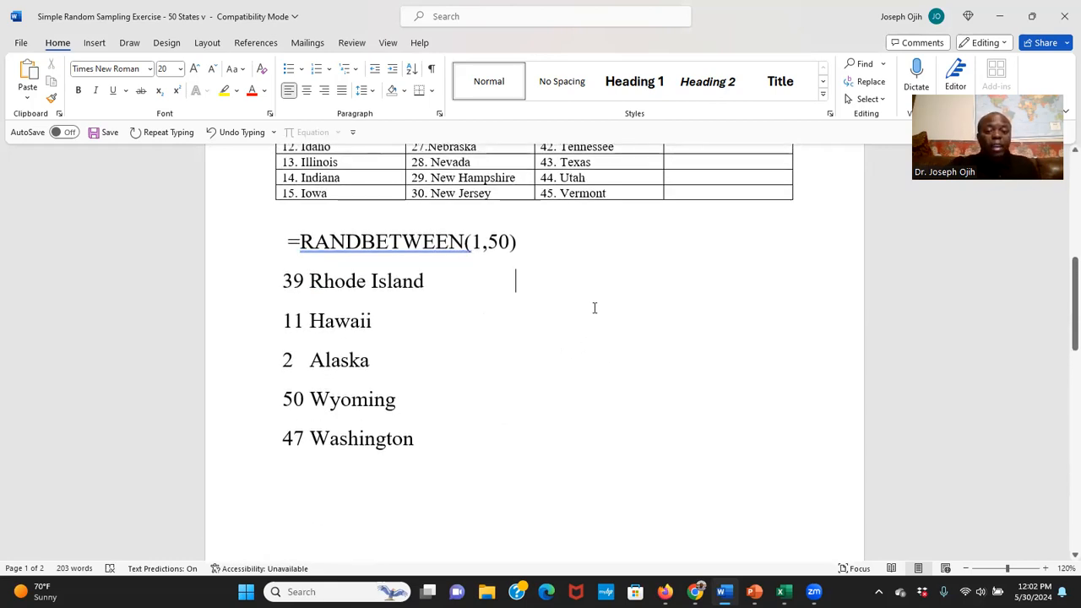
text(29)
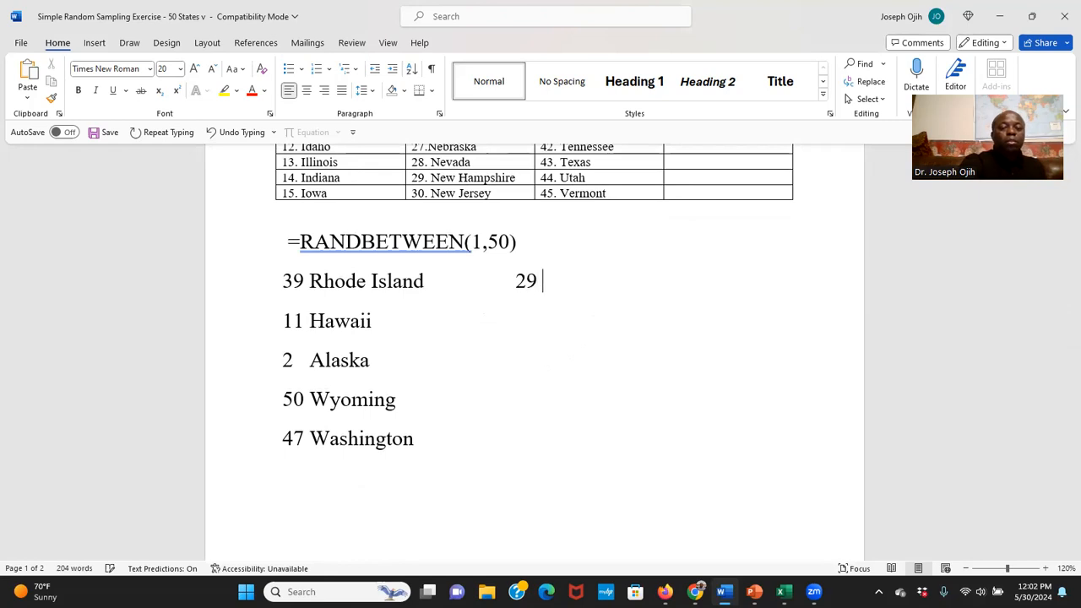
scroll(567, 290, up, 5)
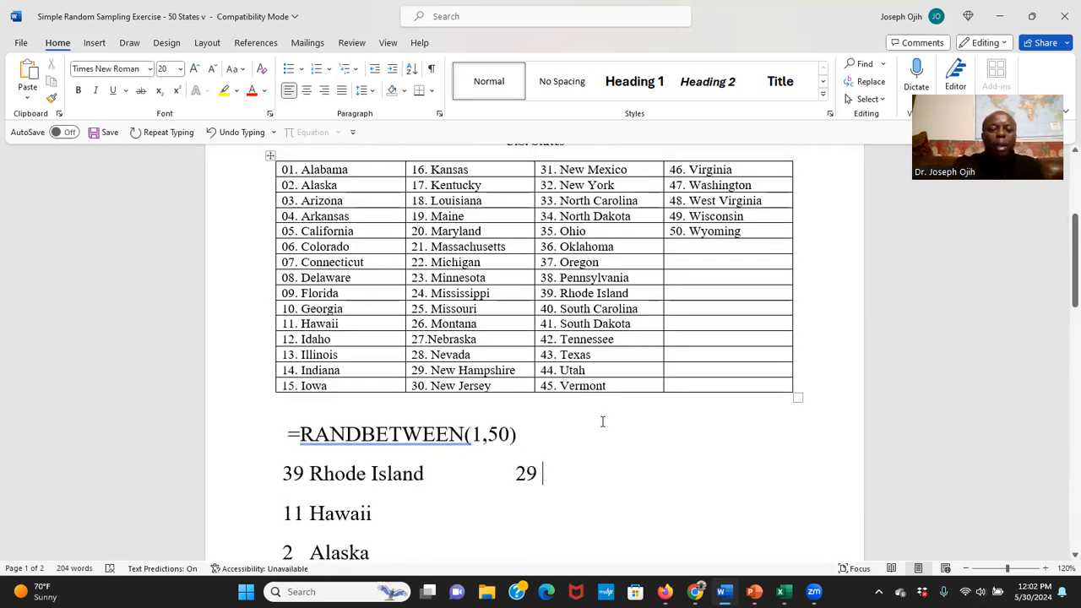
scroll(591, 405, down, 4)
text(N)
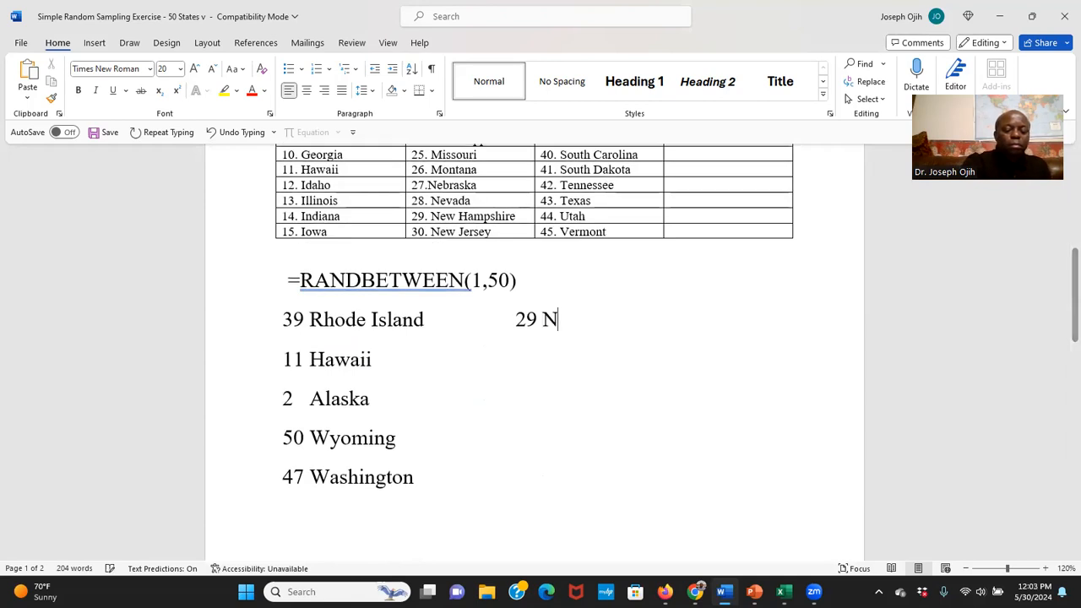
text(ew H)
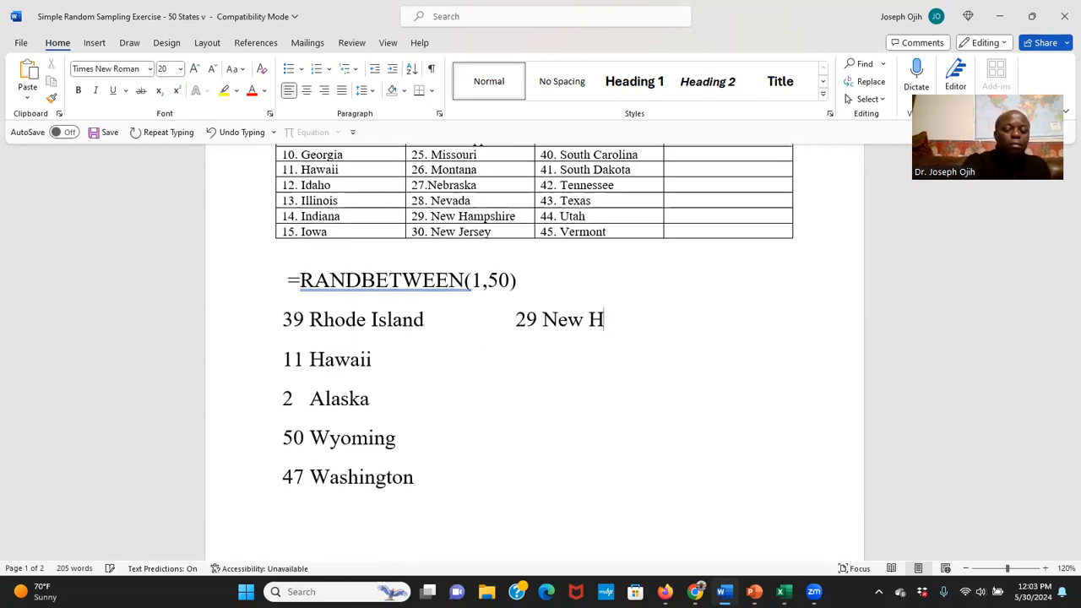
text(amphe)
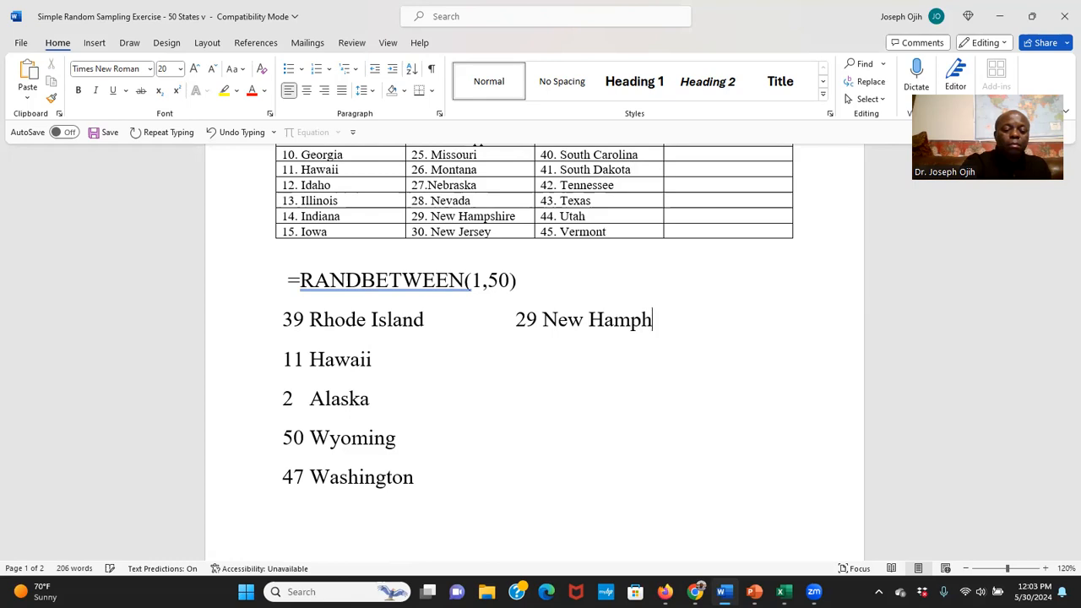
key(BackSpace)
text(shire)
Indent to the second column on the Hawaii line and correct the spelling of "Hamphshire" to "Hampshire"
click(489, 372)
key(Tab)
key(Tab)
key(Tab)
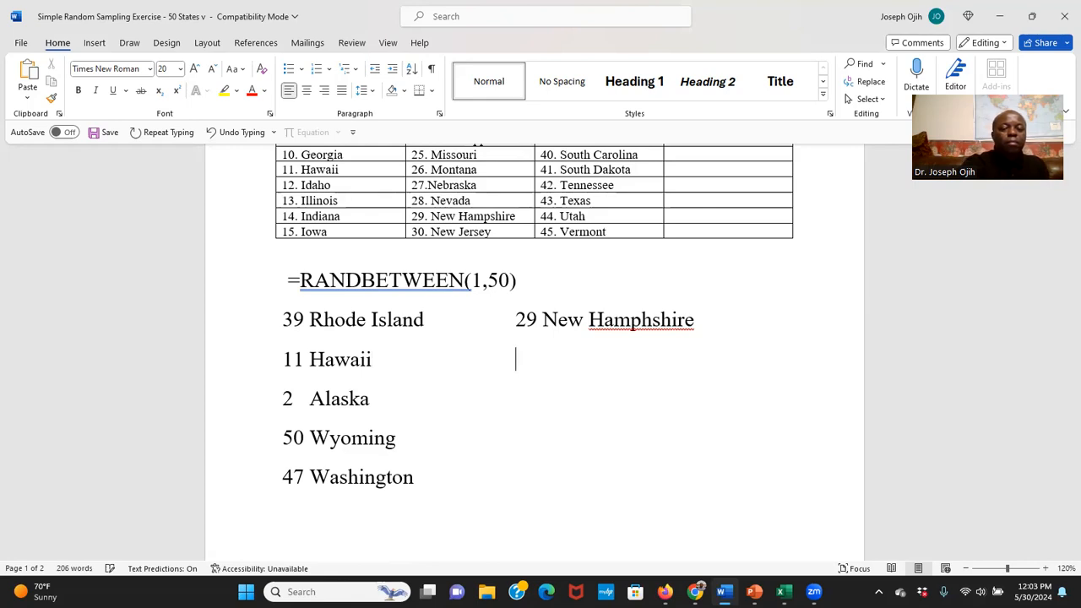
click(633, 320)
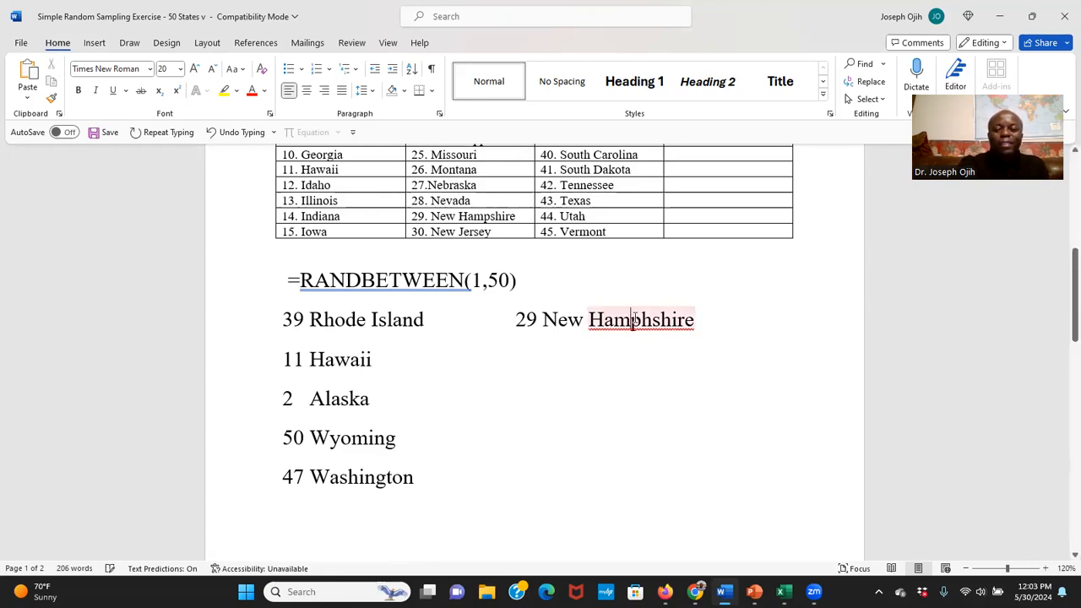
right_click(634, 319)
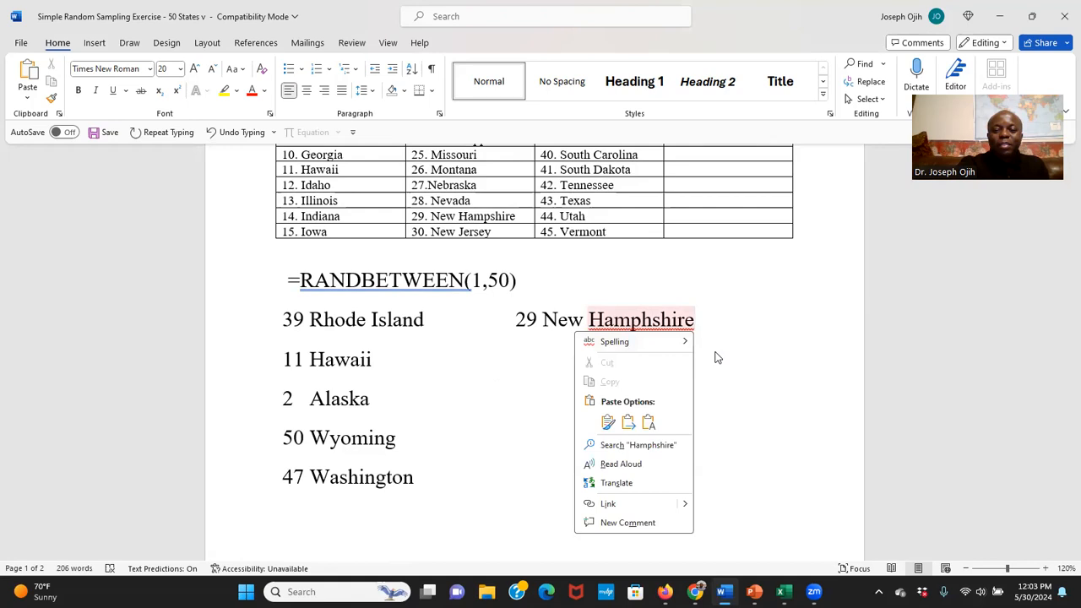
mouse_move(667, 342)
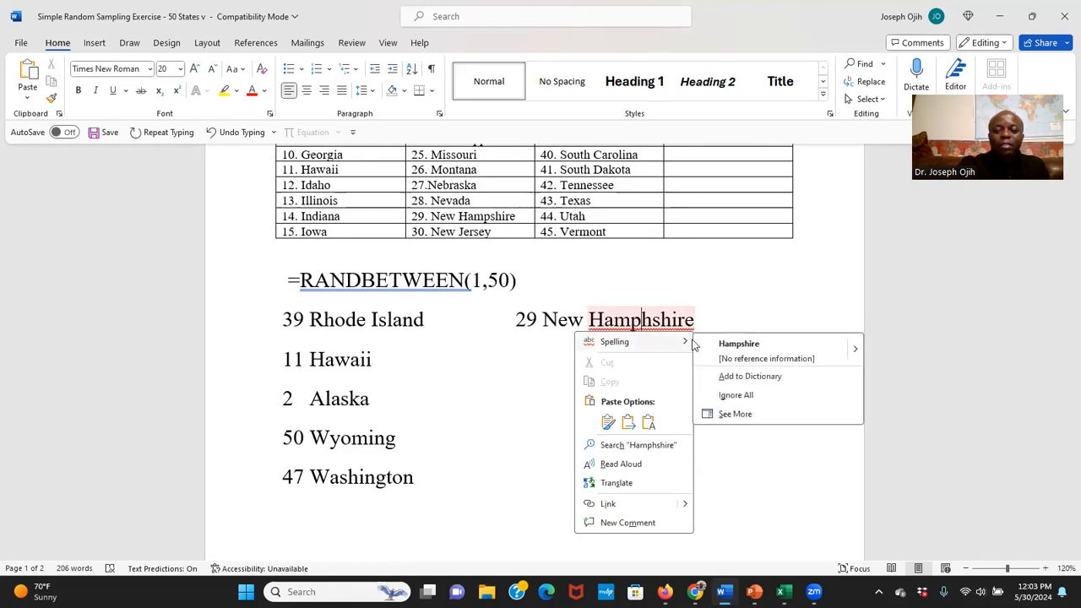
click(739, 343)
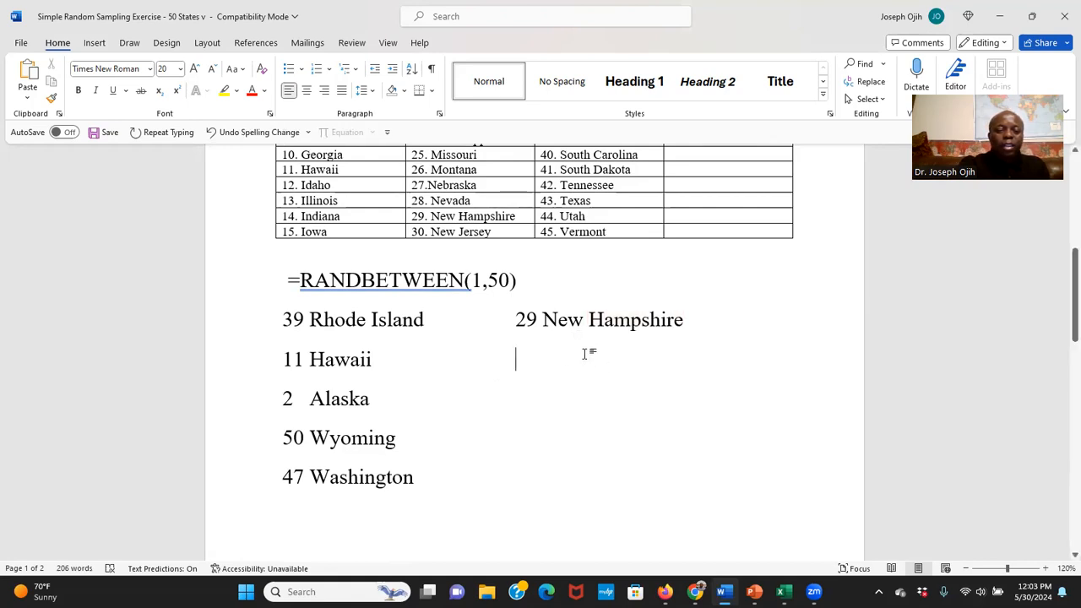
Look up state number 21 in the table and enter "21 Massachusetts" in the second column beside Hawaii
click(570, 356)
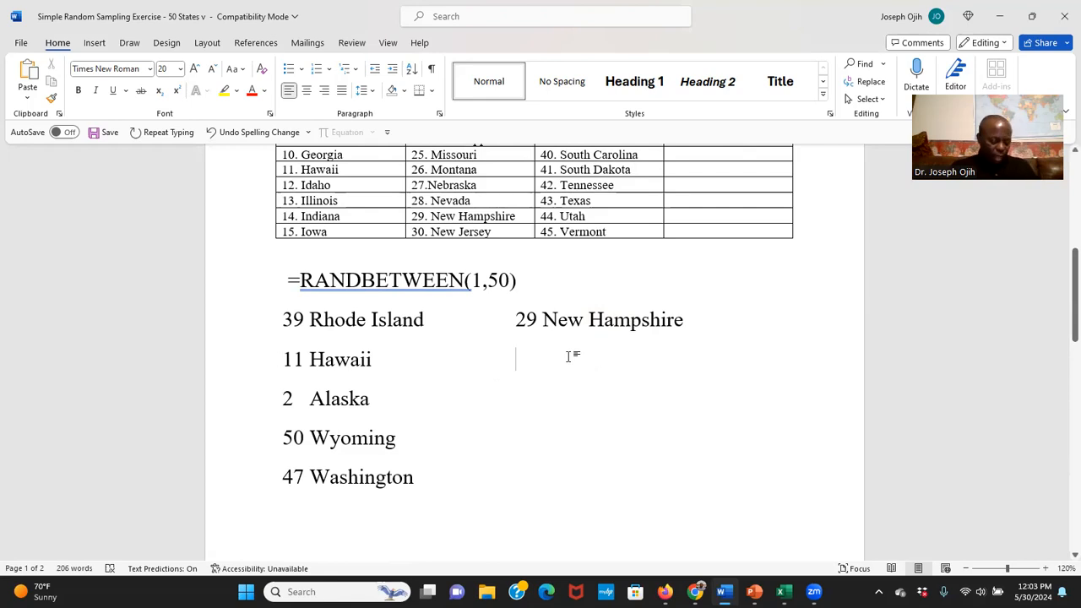
text(21)
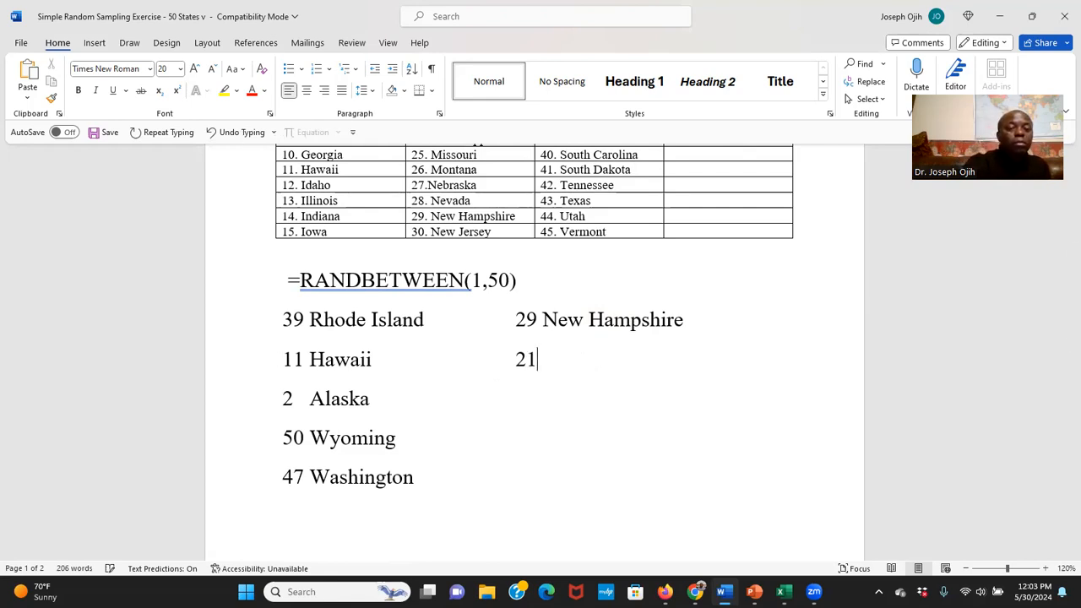
scroll(518, 296, up, 2)
scroll(517, 296, up, 1)
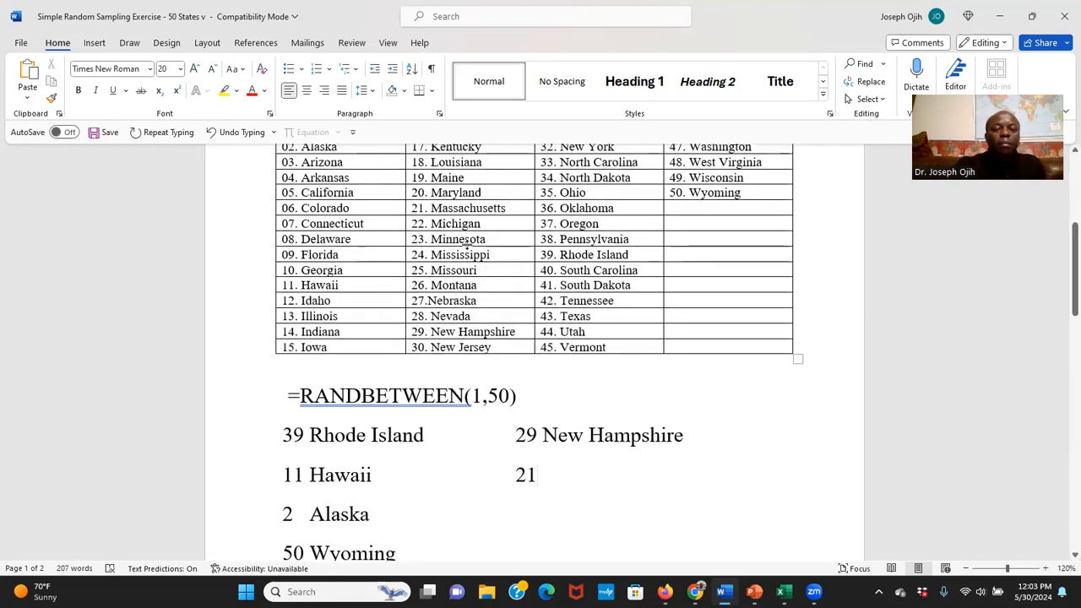
scroll(509, 272, down, 5)
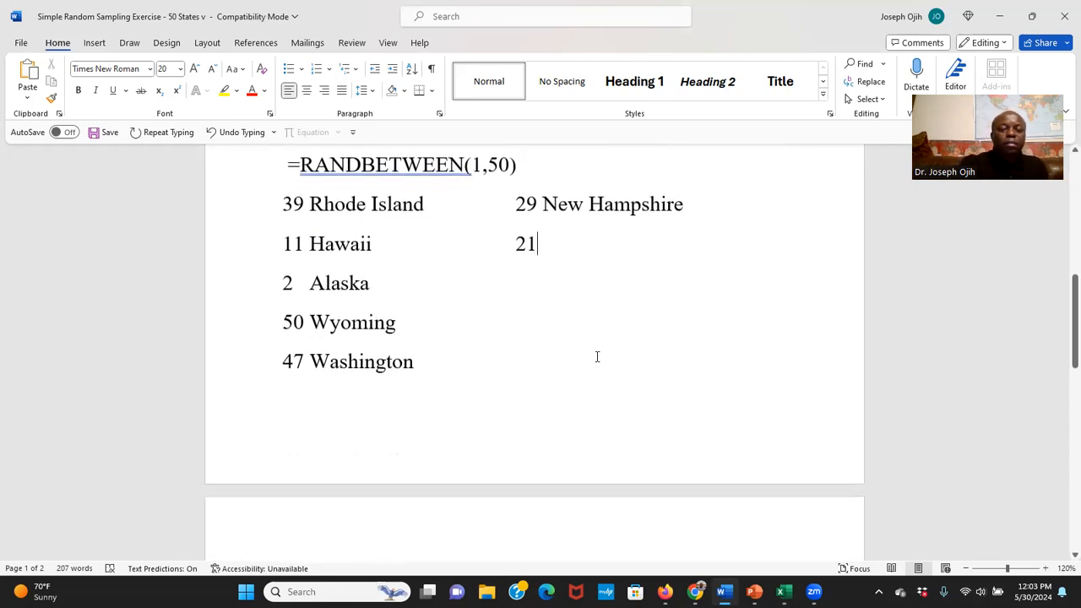
text(M)
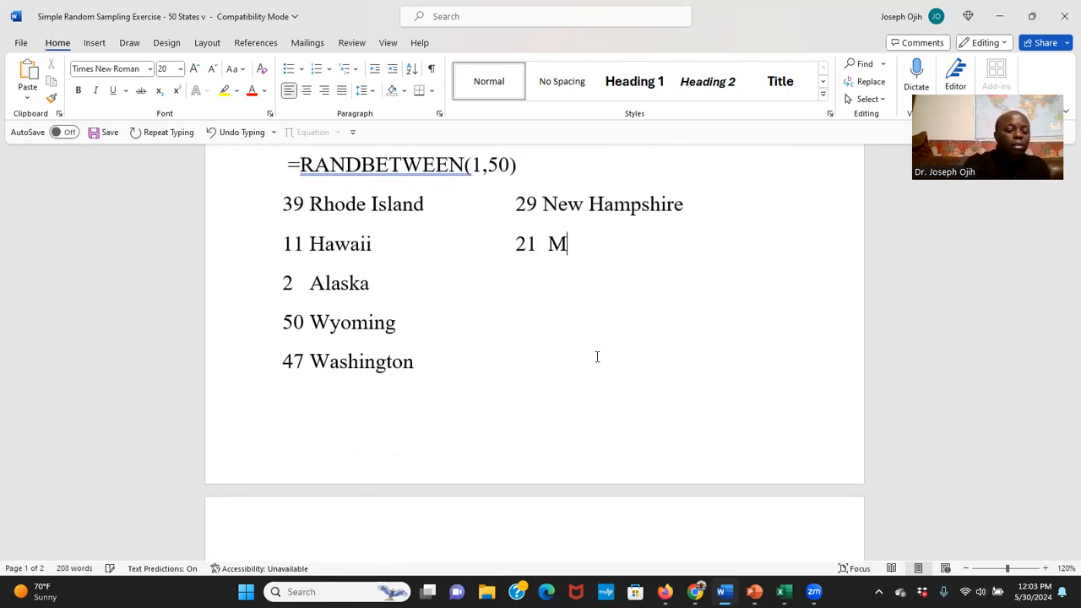
text(assachu)
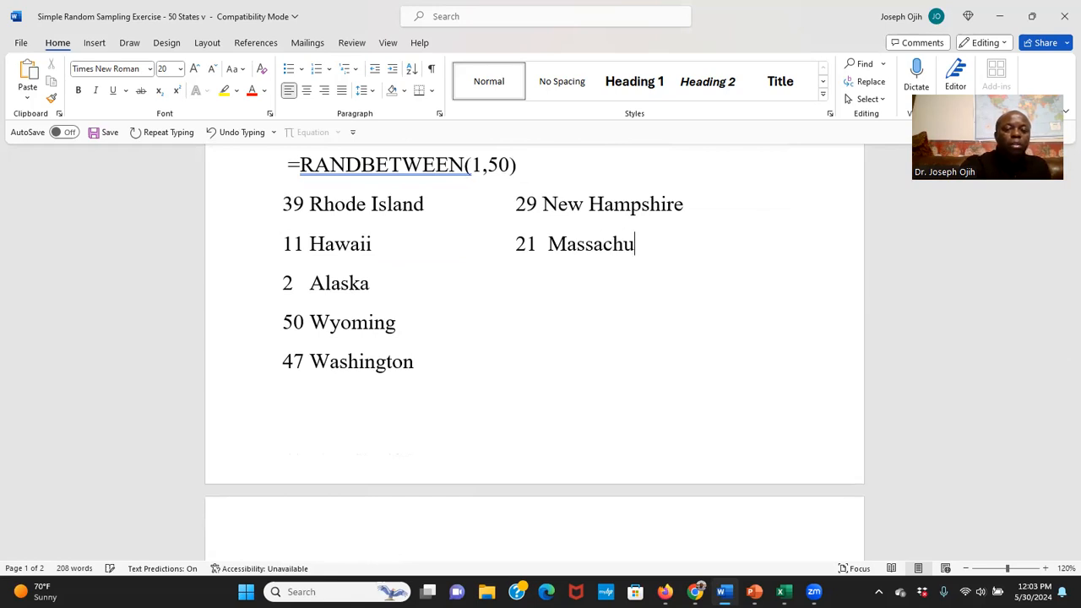
scroll(650, 372, up, 1)
scroll(650, 372, up, 5)
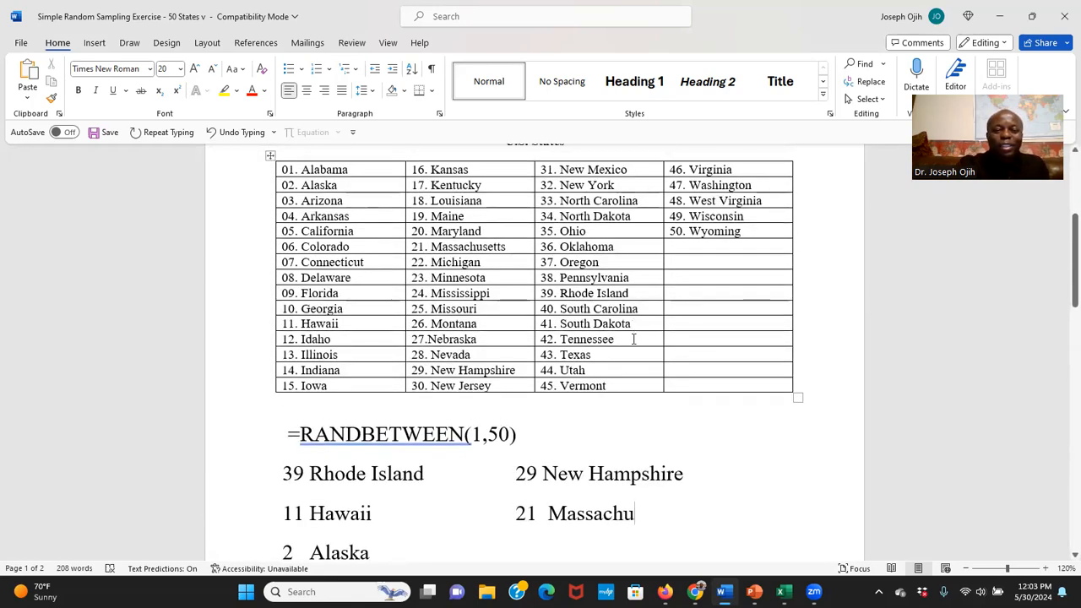
scroll(634, 339, down, 3)
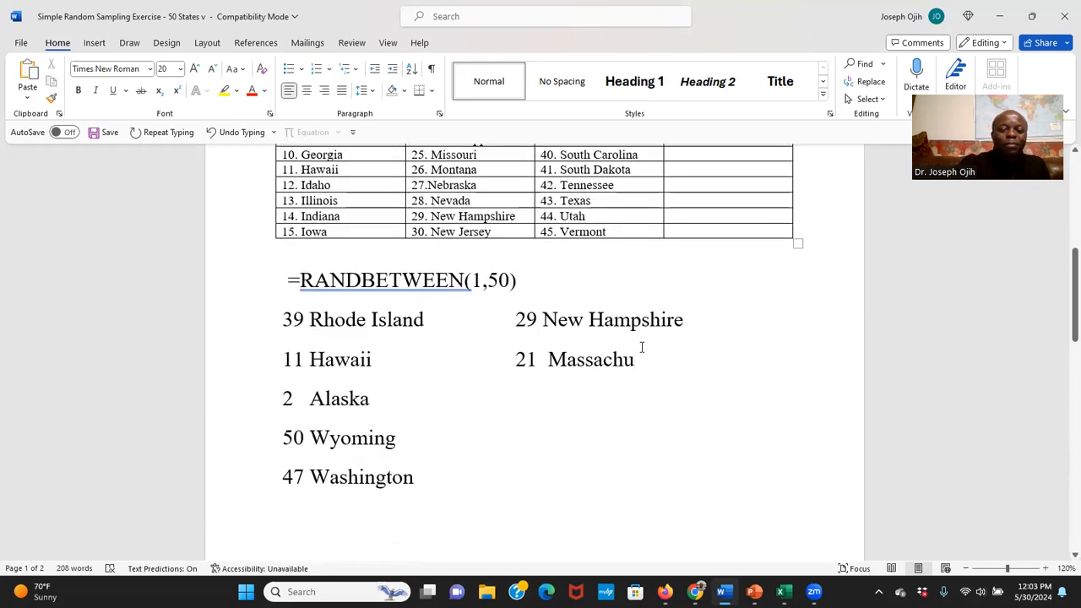
text(setts)
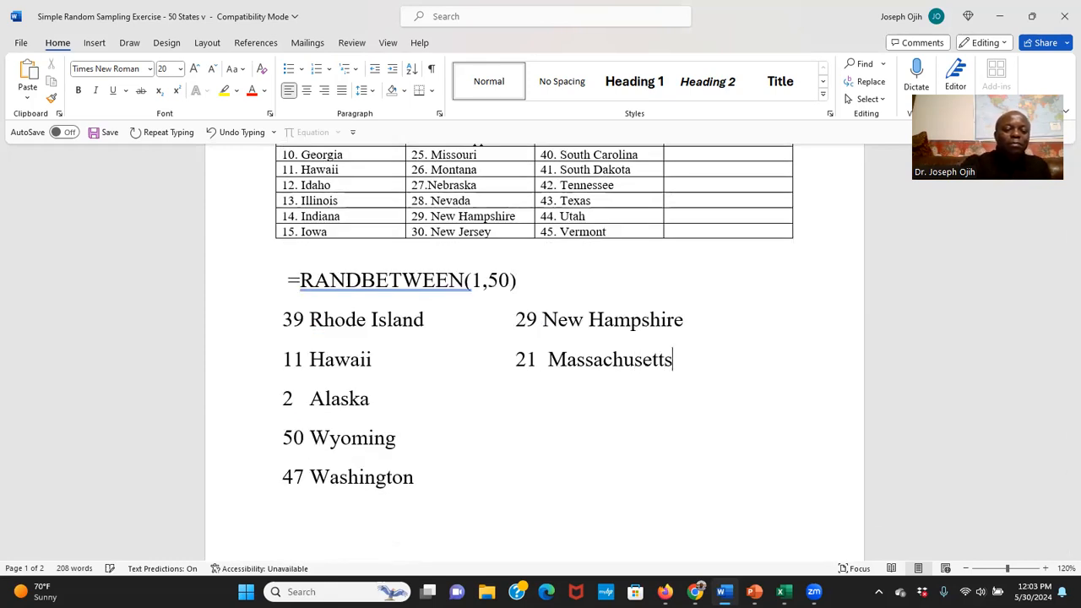
Look up state number 8 in the table and enter "8 Delaware" in the second column beside Alaska
click(512, 412)
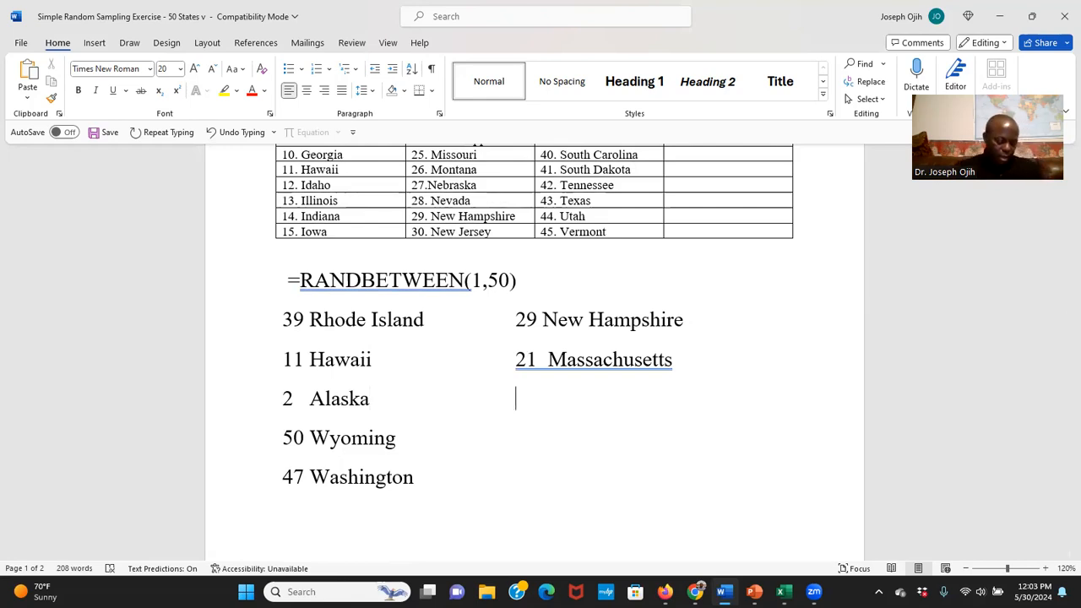
text(8)
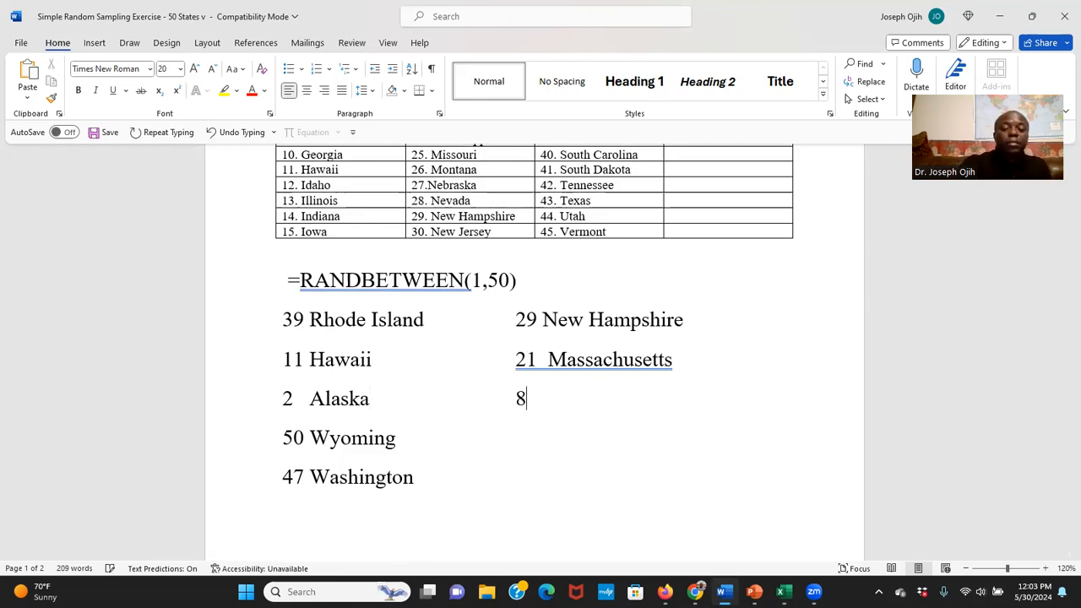
scroll(435, 334, up, 3)
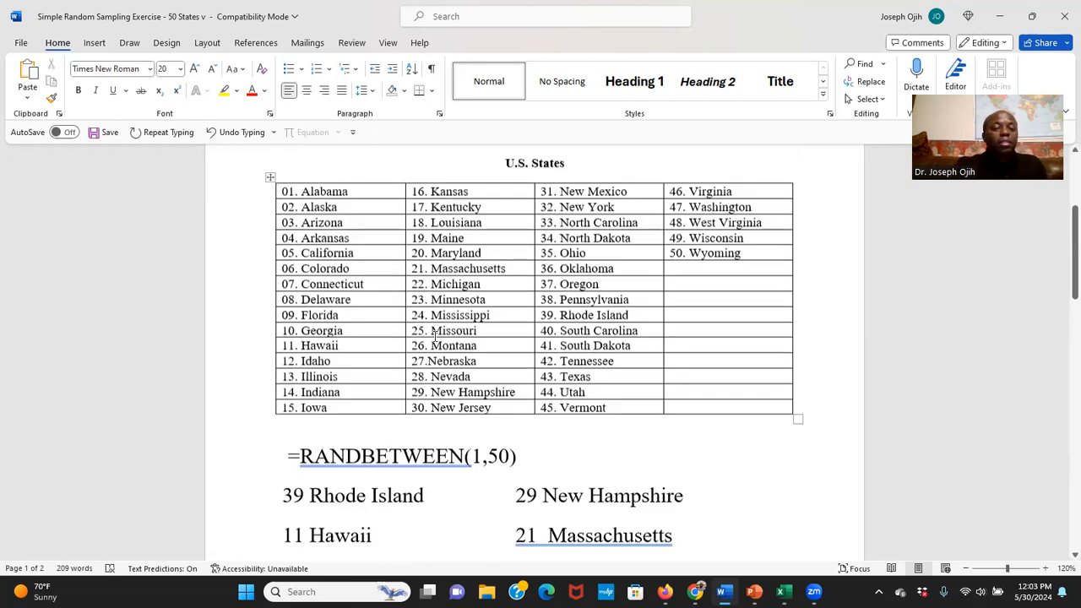
scroll(435, 335, up, 1)
scroll(346, 321, down, 5)
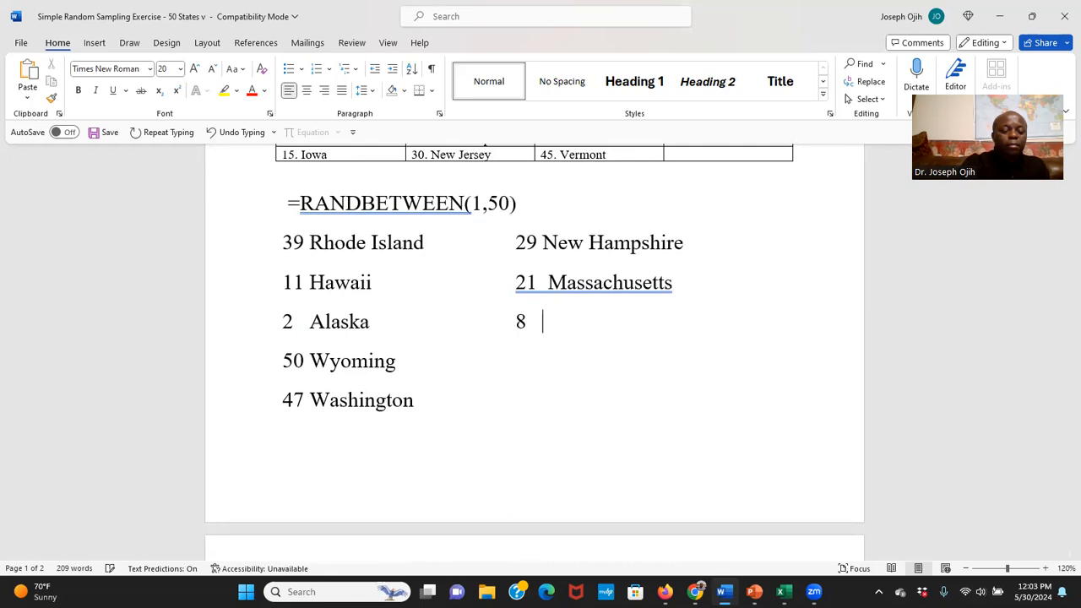
text(Del)
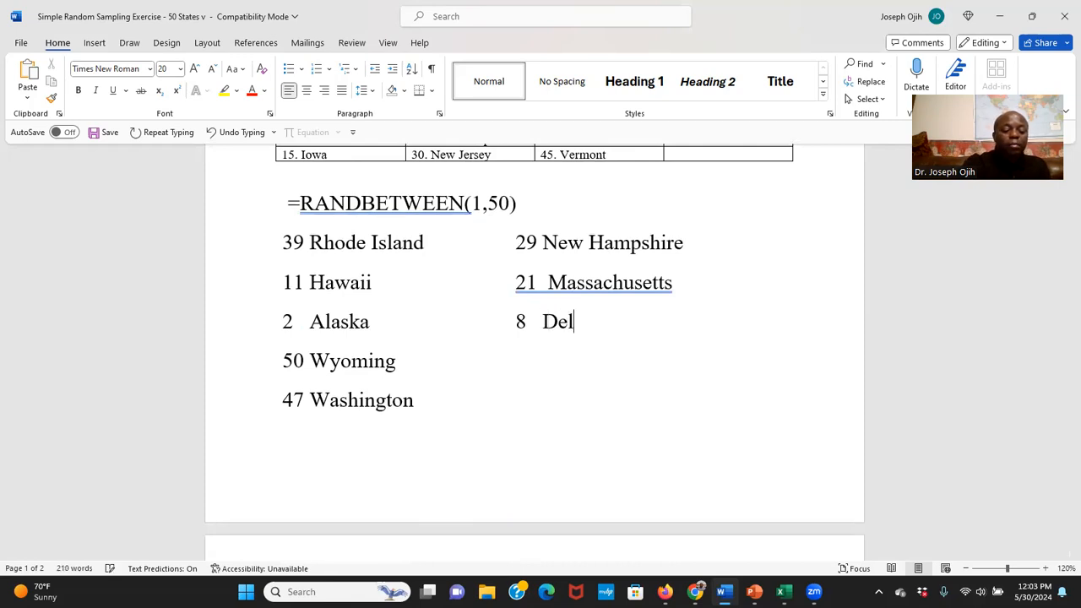
text(aware)
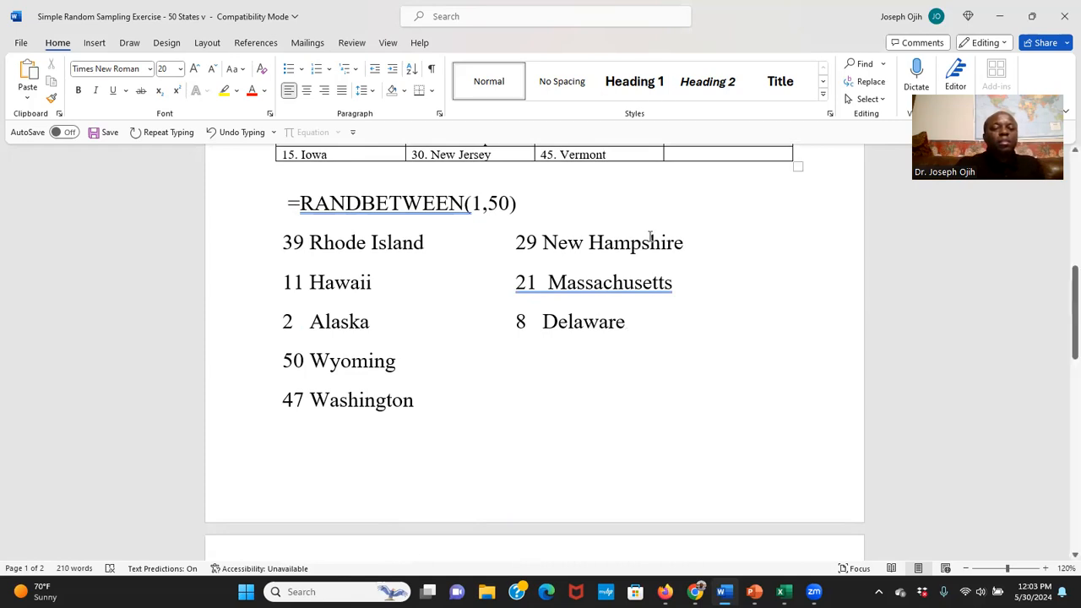
Look up state number 17 in the table and enter "17 Kentucky" in the second column beside Wyoming, correcting the spelling
scroll(644, 243, up, 4)
scroll(644, 243, up, 3)
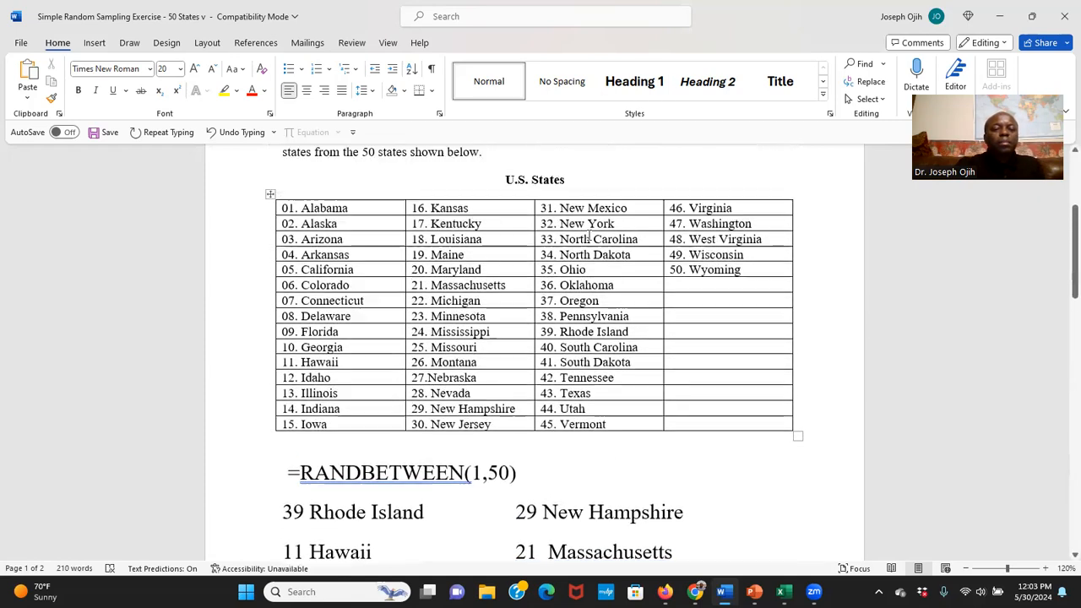
click(420, 224)
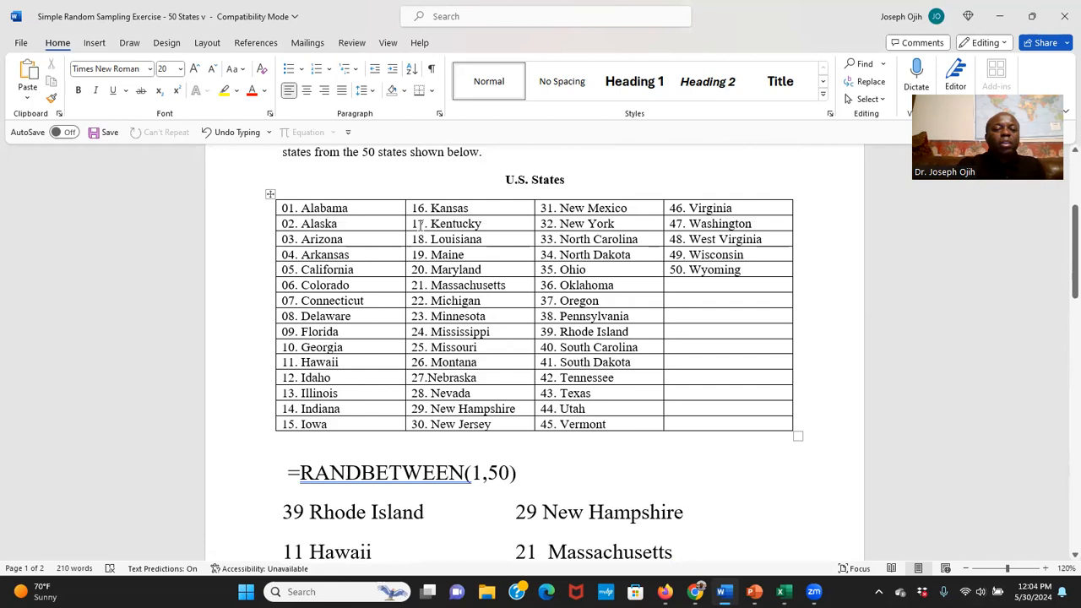
scroll(573, 375, down, 6)
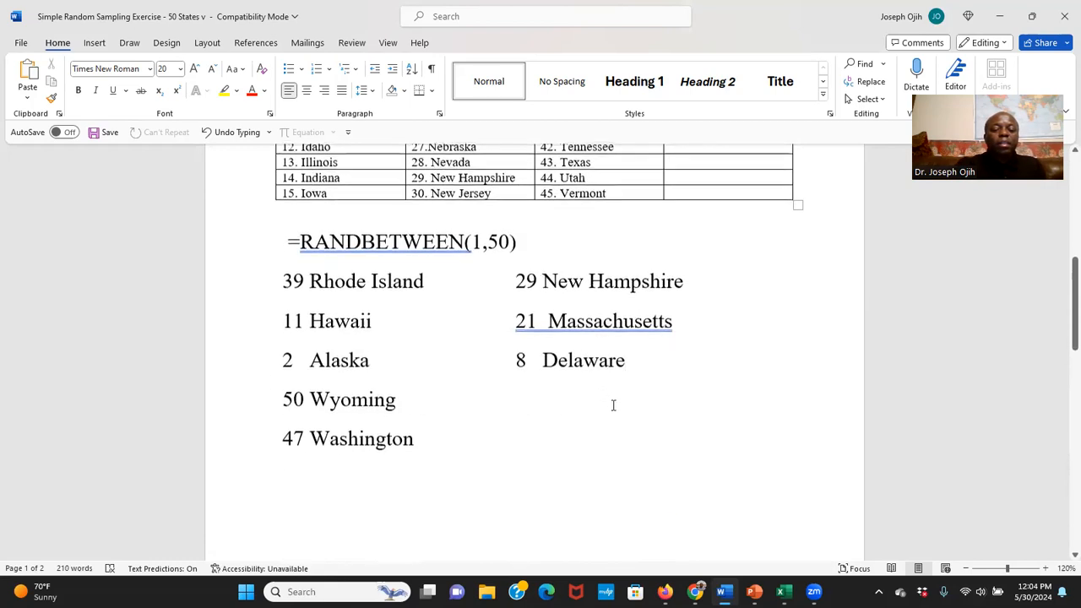
click(534, 401)
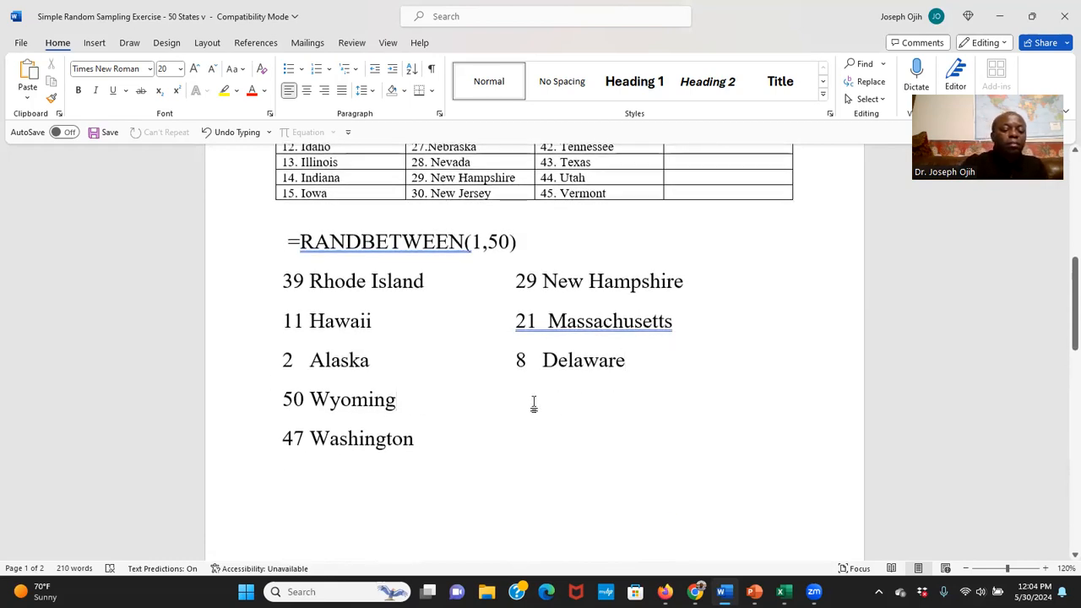
key(Tab)
key(Tab)
text(17)
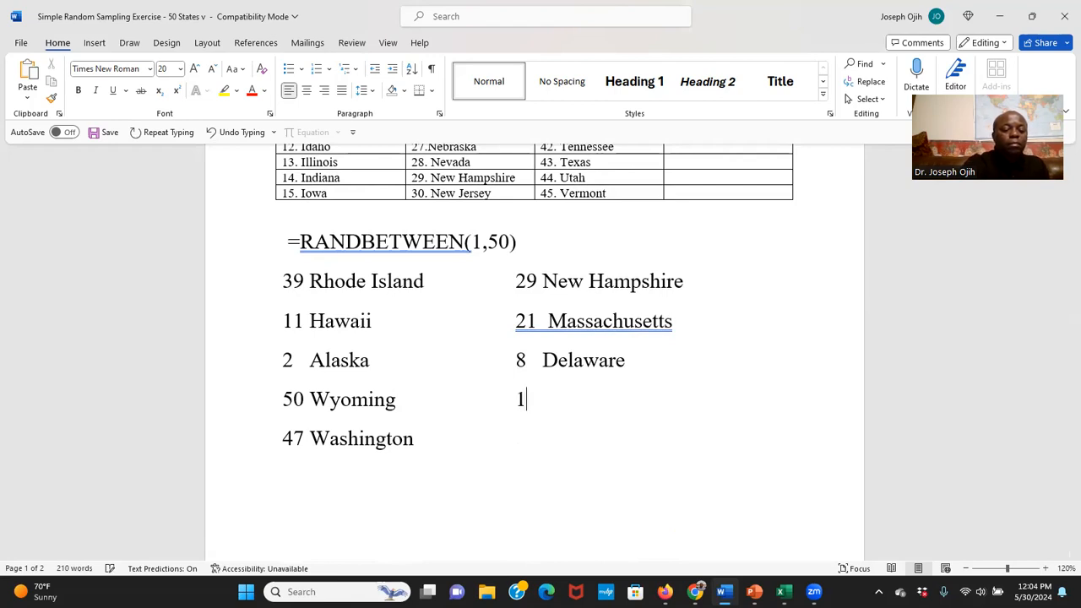
text(  Kentuckey)
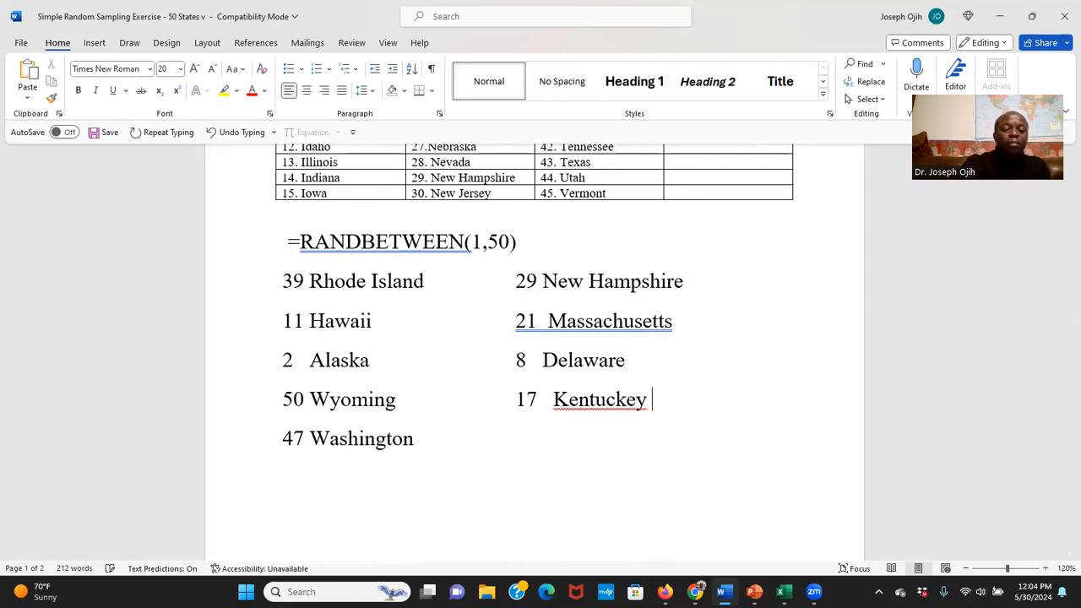
right_click(626, 399)
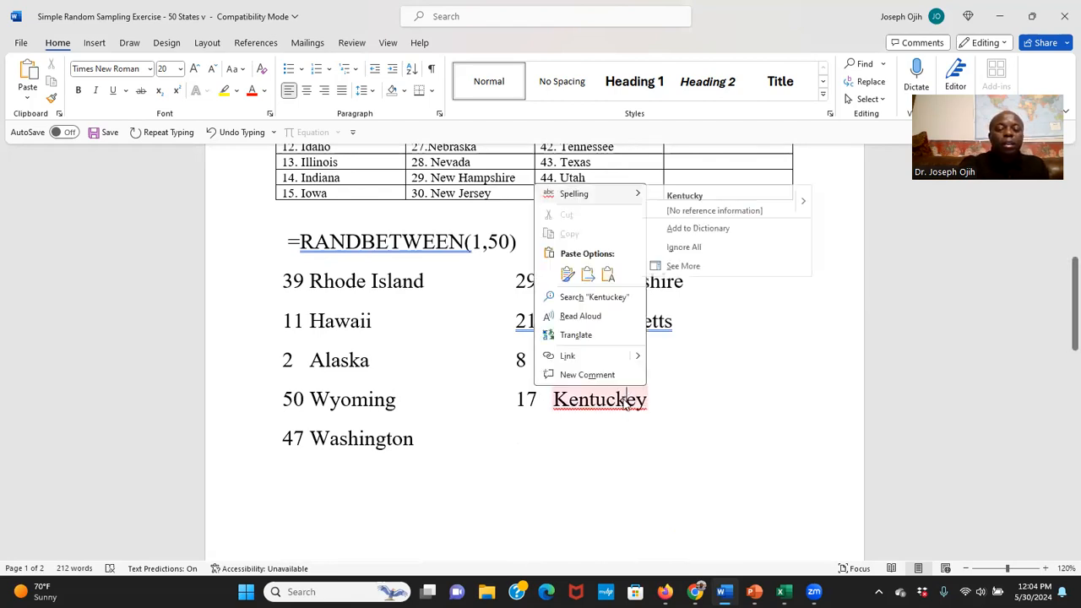
click(689, 197)
Indent to the second column on the Washington line and enter the number 48
click(521, 435)
key(Tab)
key(Tab)
key(Tab)
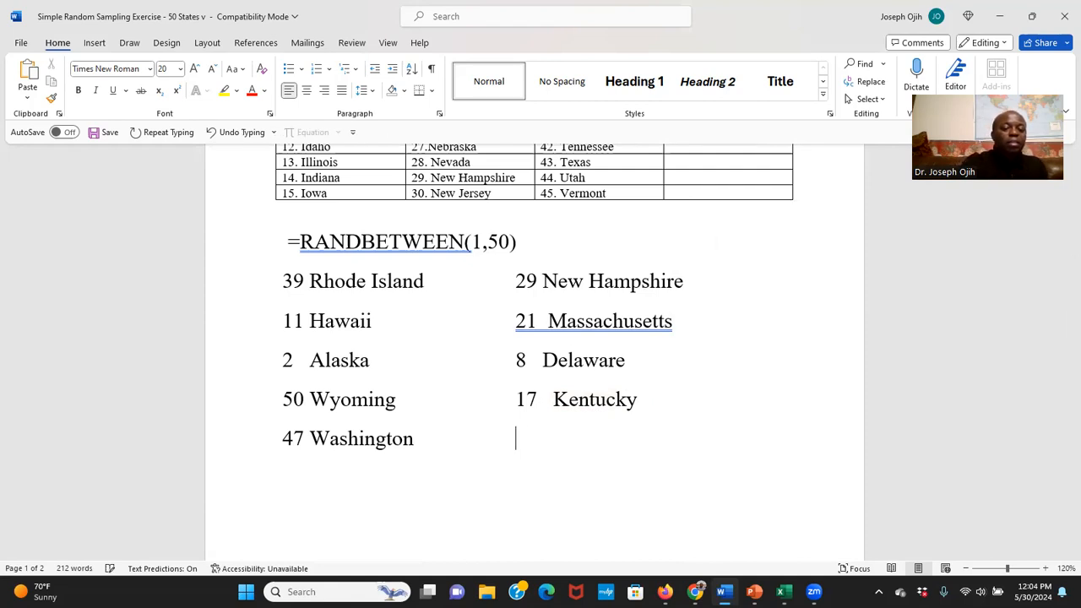
text(48)
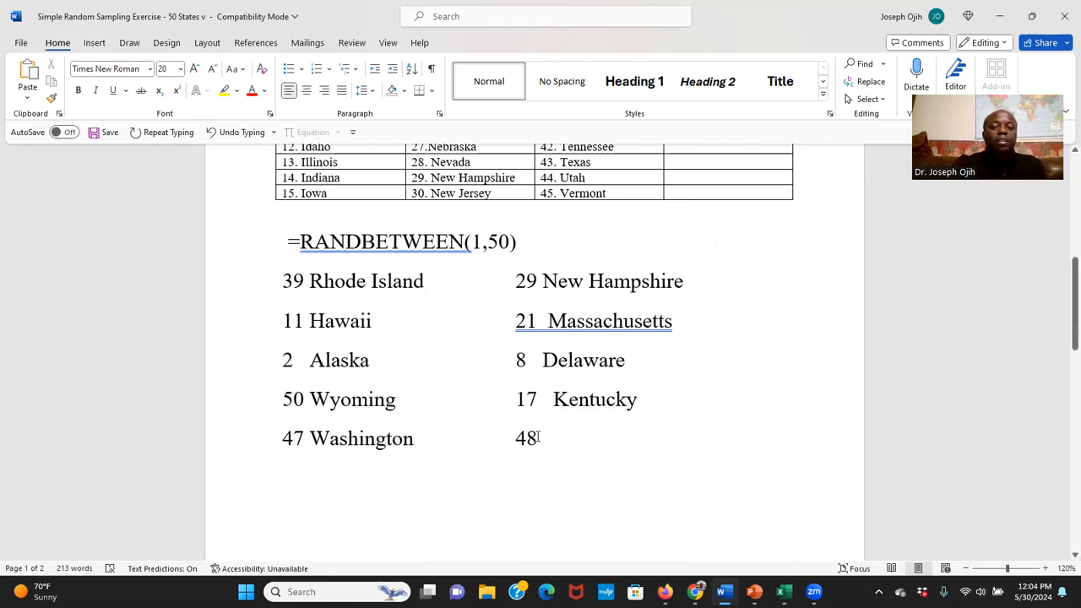
Look up state number 48 in the table and complete its entry with "West Virginia"
scroll(648, 251, up, 6)
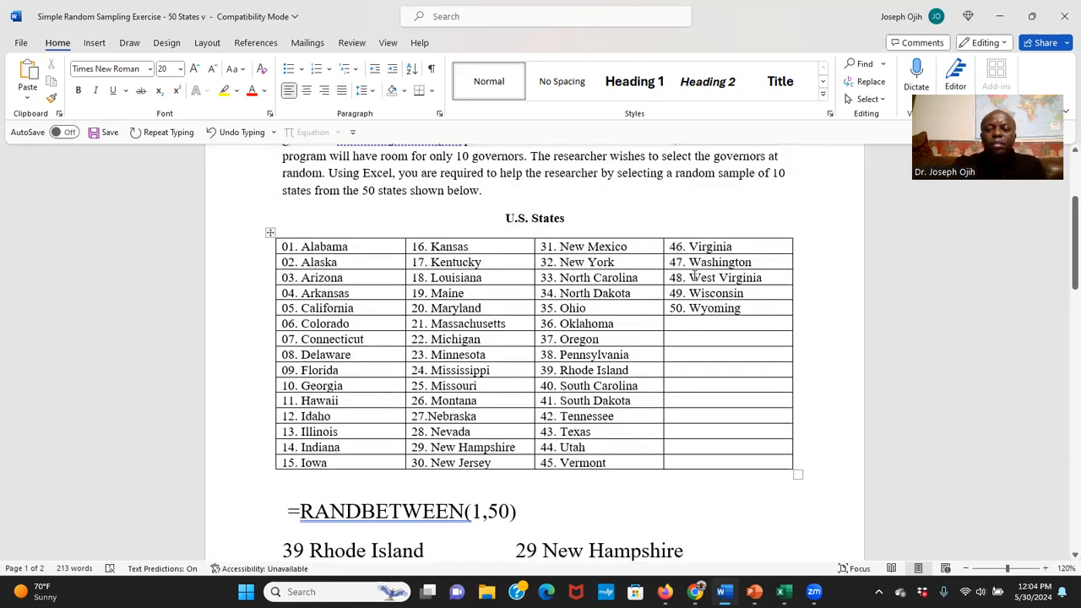
scroll(691, 291, down, 8)
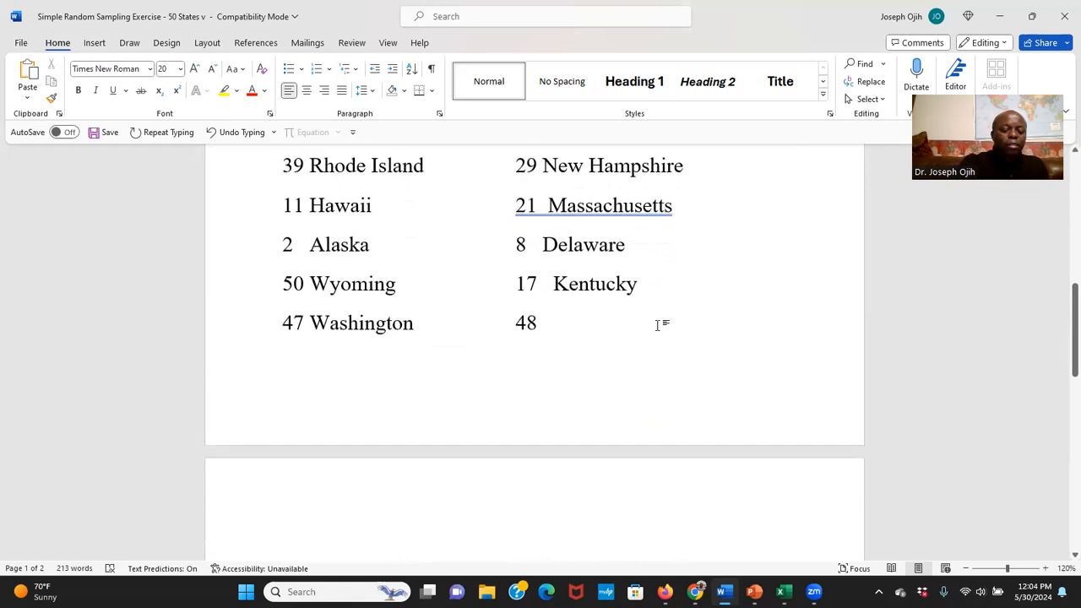
text(West )
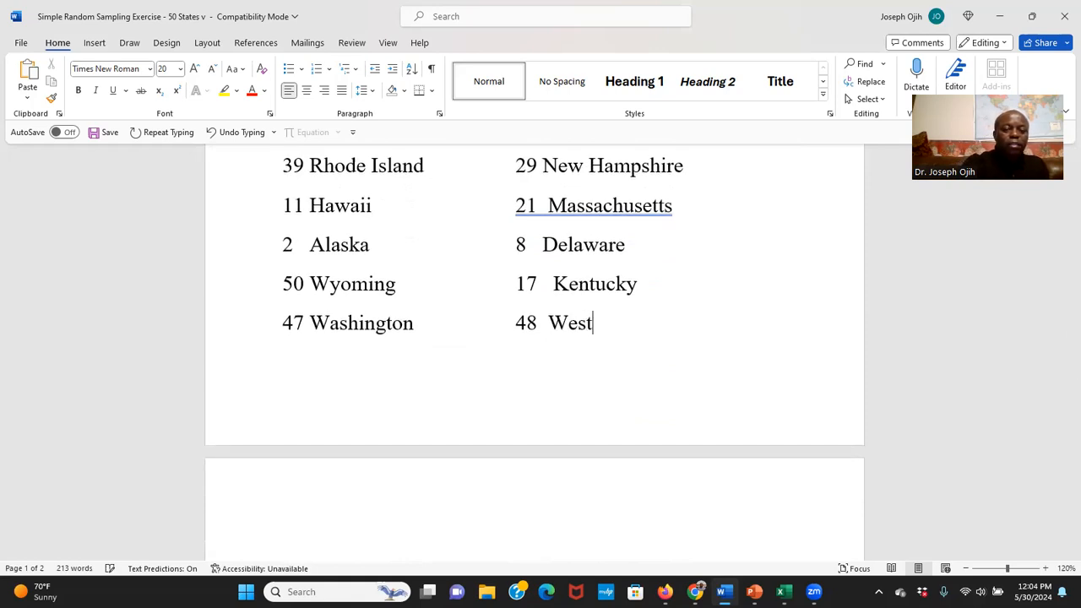
text(Vir)
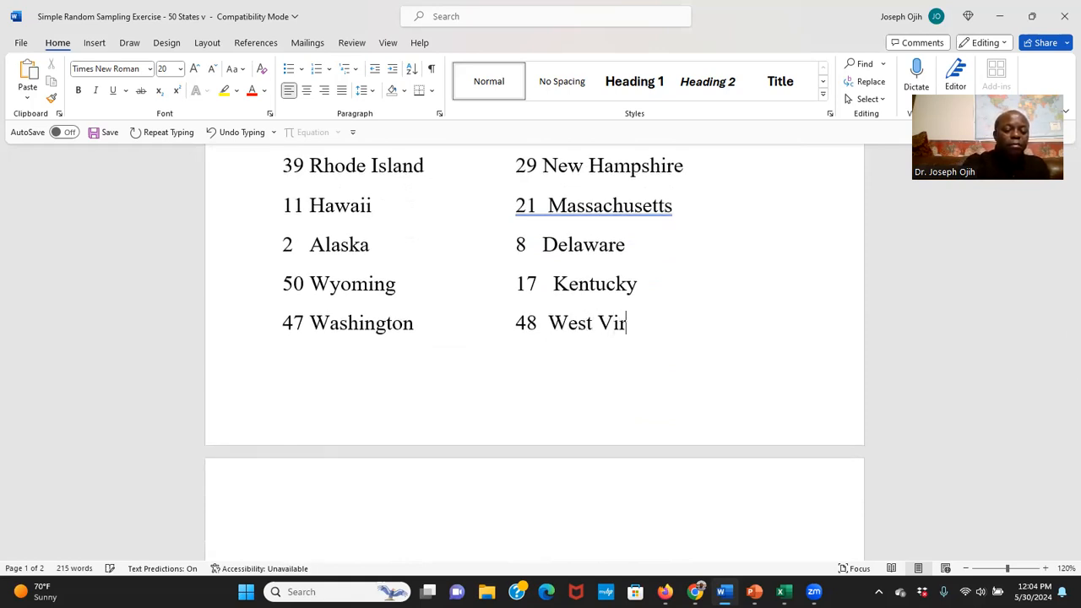
text(ginina)
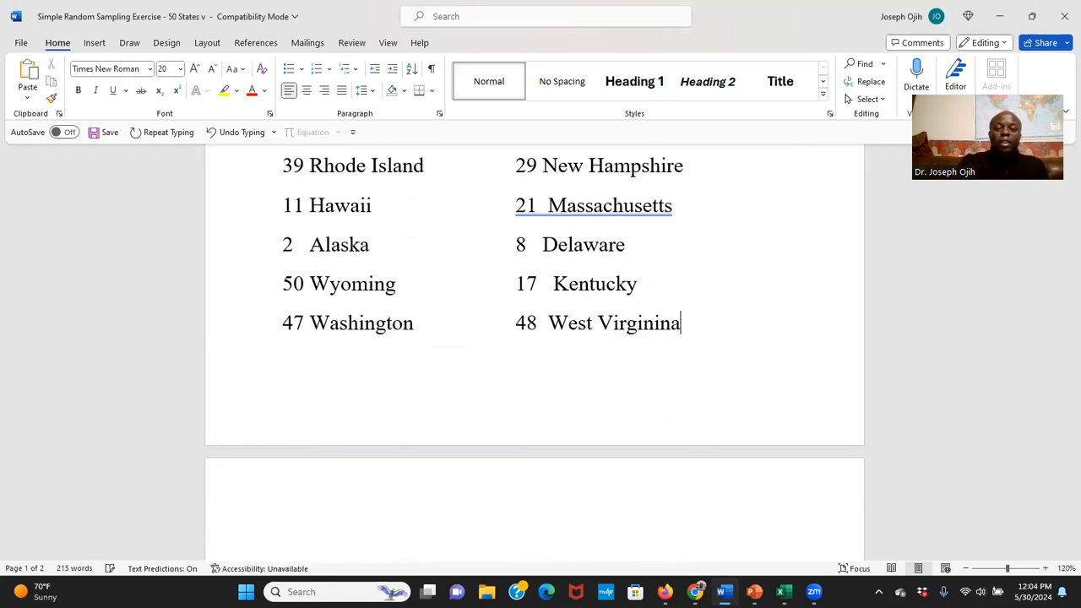
key(BackSpace)
key(BackSpace)
key(BackSpace)
text(ia)
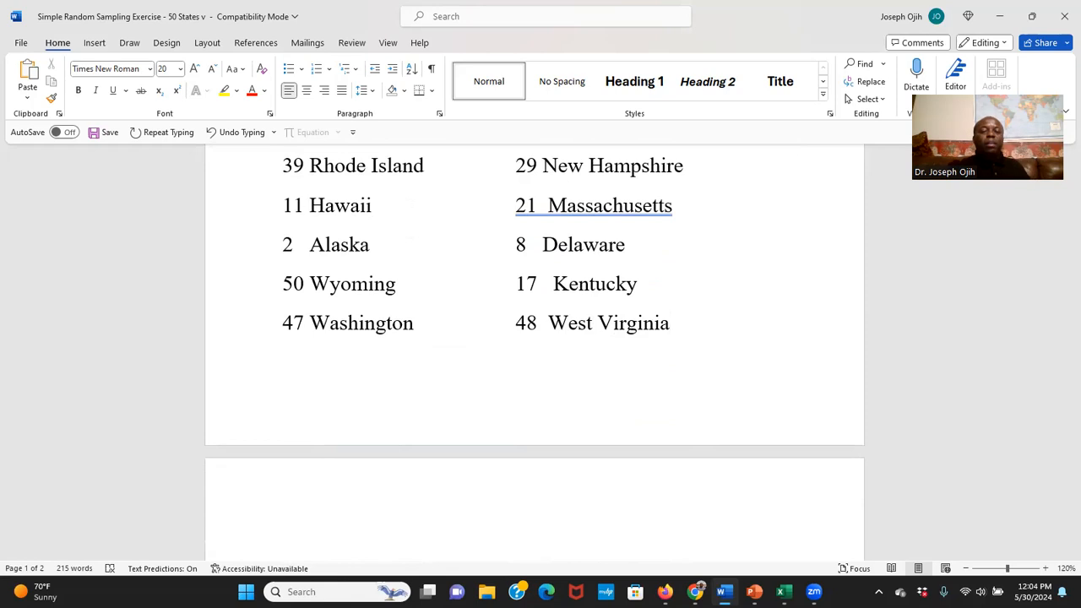
Review the exercise question, the U.S. States table and the completed list of ten sampled states
scroll(555, 365, up, 3)
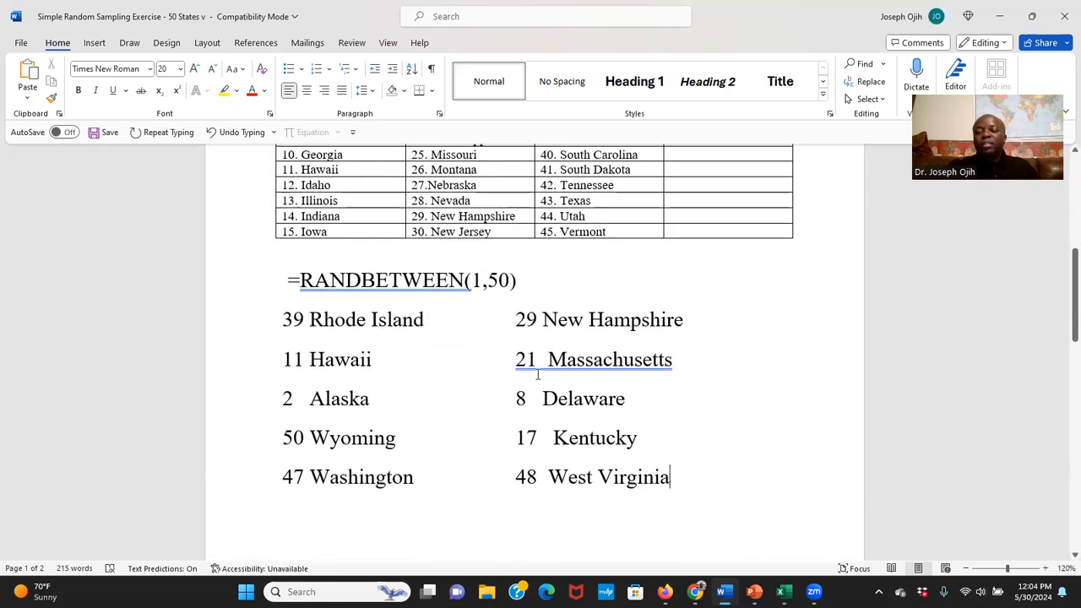
scroll(542, 375, up, 5)
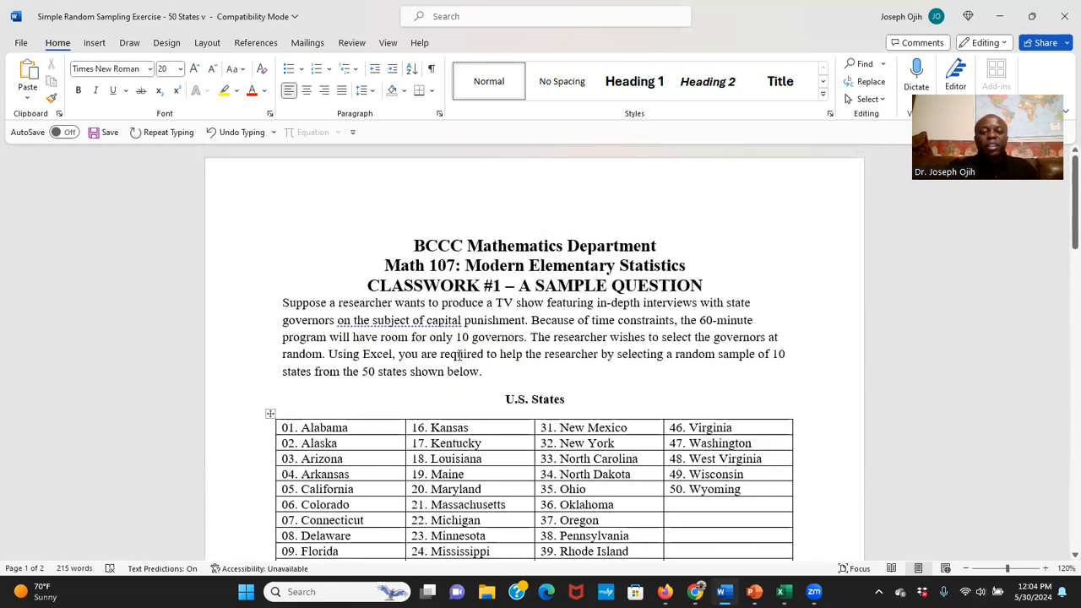
scroll(480, 380, down, 5)
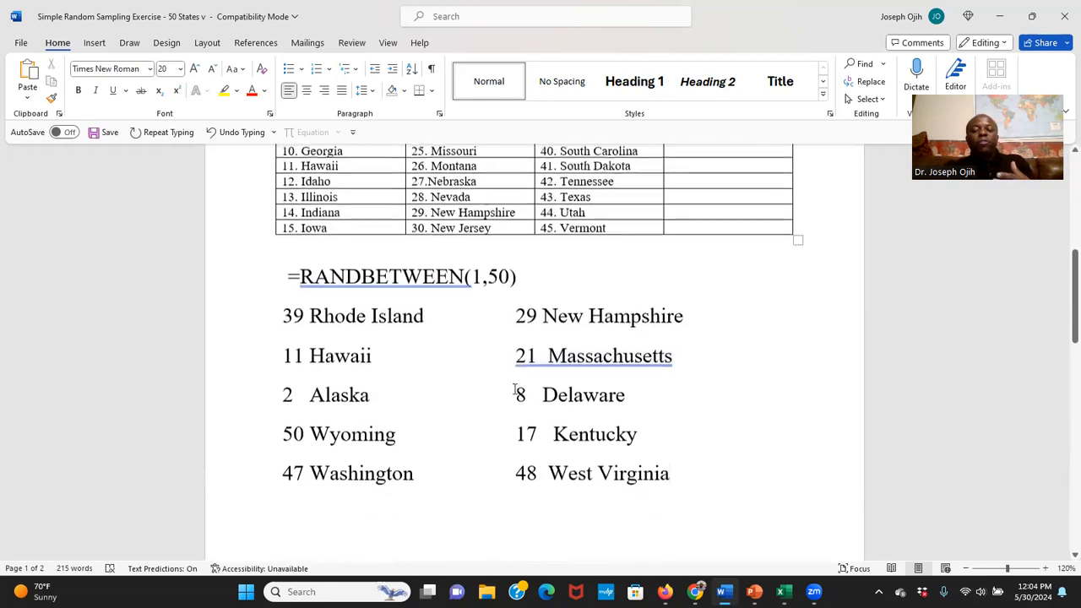
scroll(534, 379, down, 1)
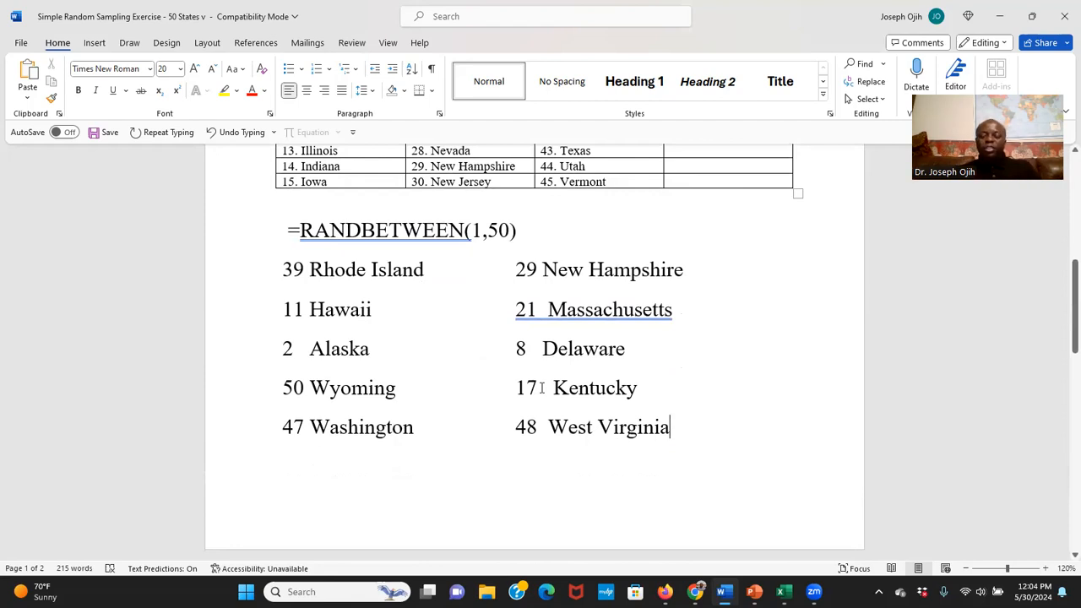
scroll(667, 426, up, 6)
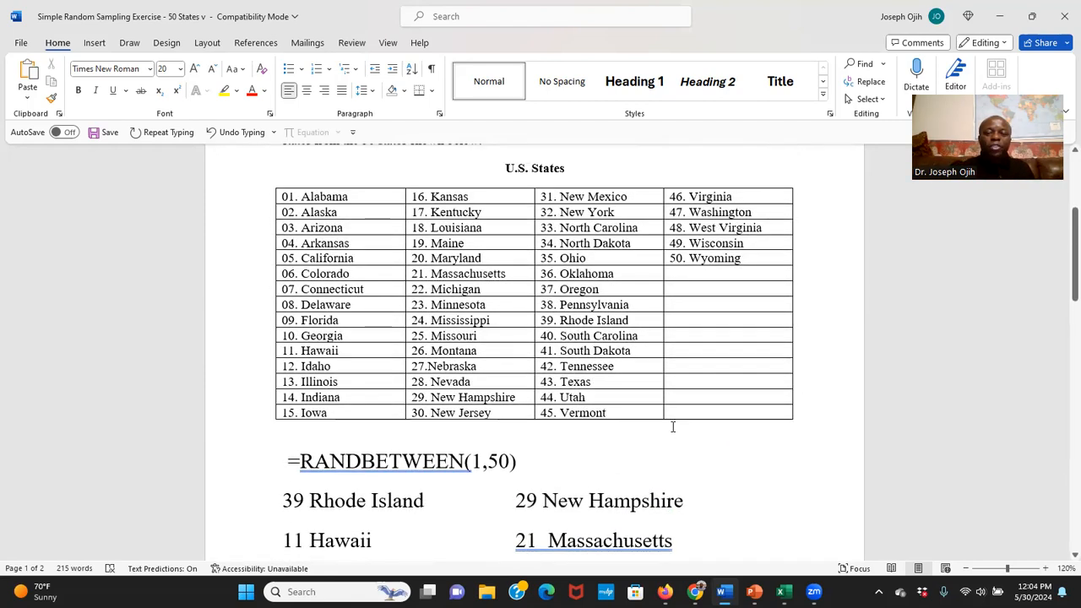
scroll(673, 426, down, 6)
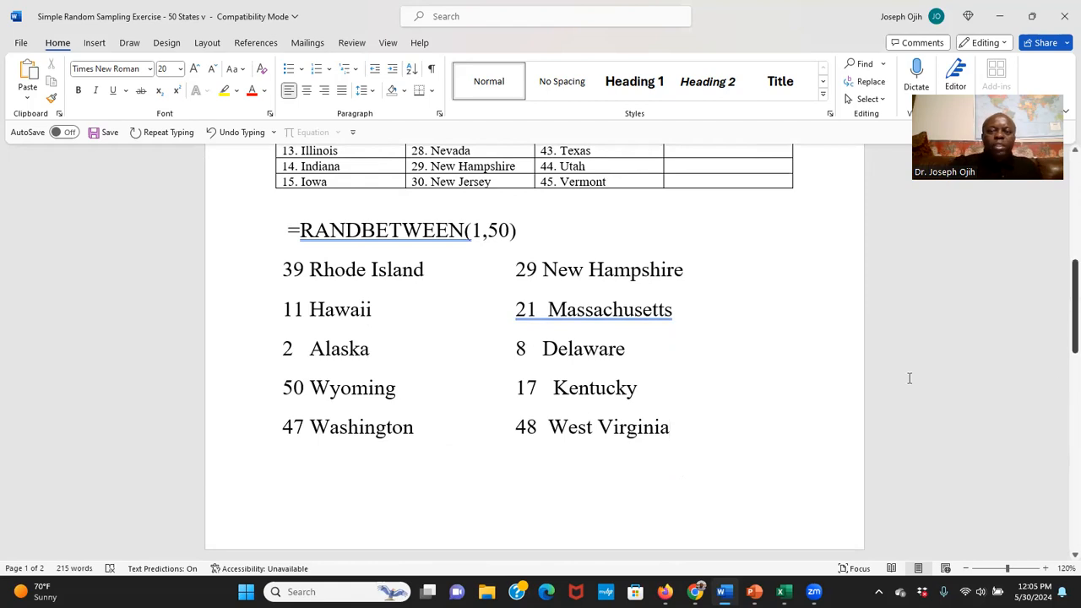
scroll(799, 364, up, 10)
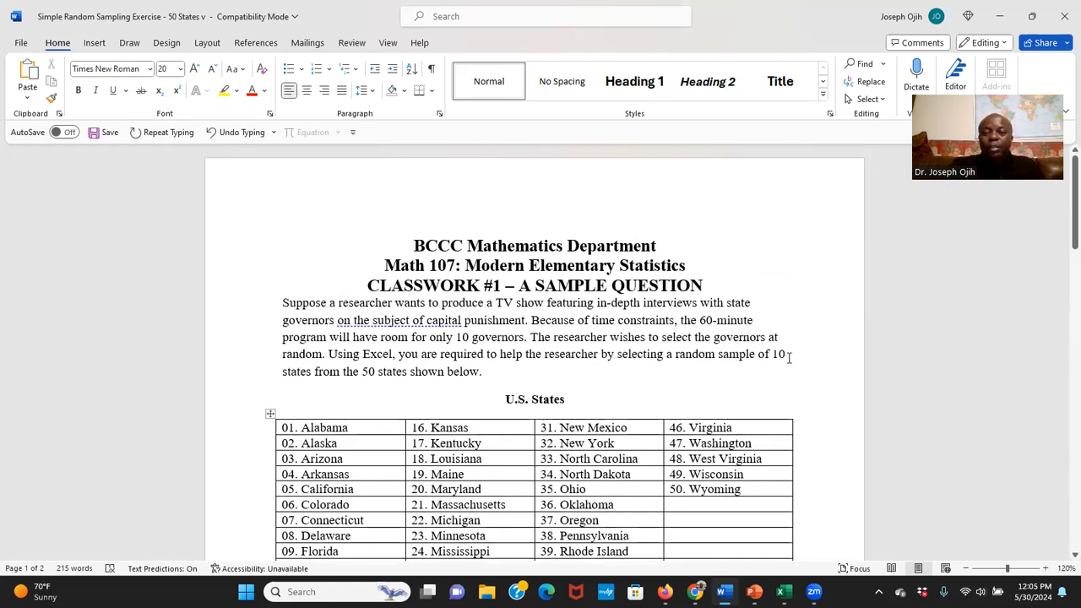
scroll(786, 359, down, 5)
scroll(789, 359, down, 3)
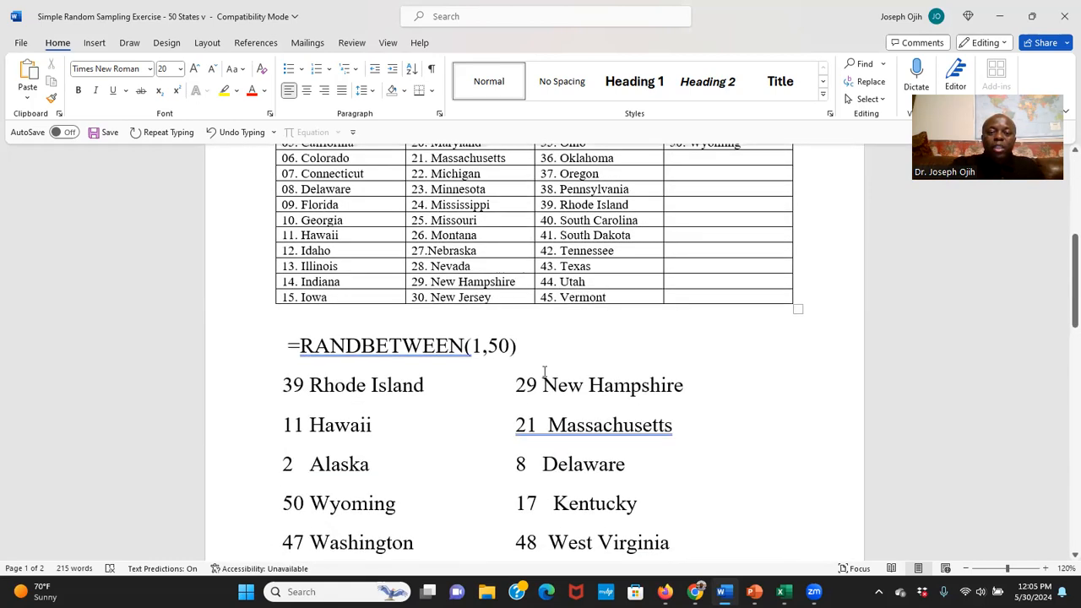
scroll(482, 333, down, 2)
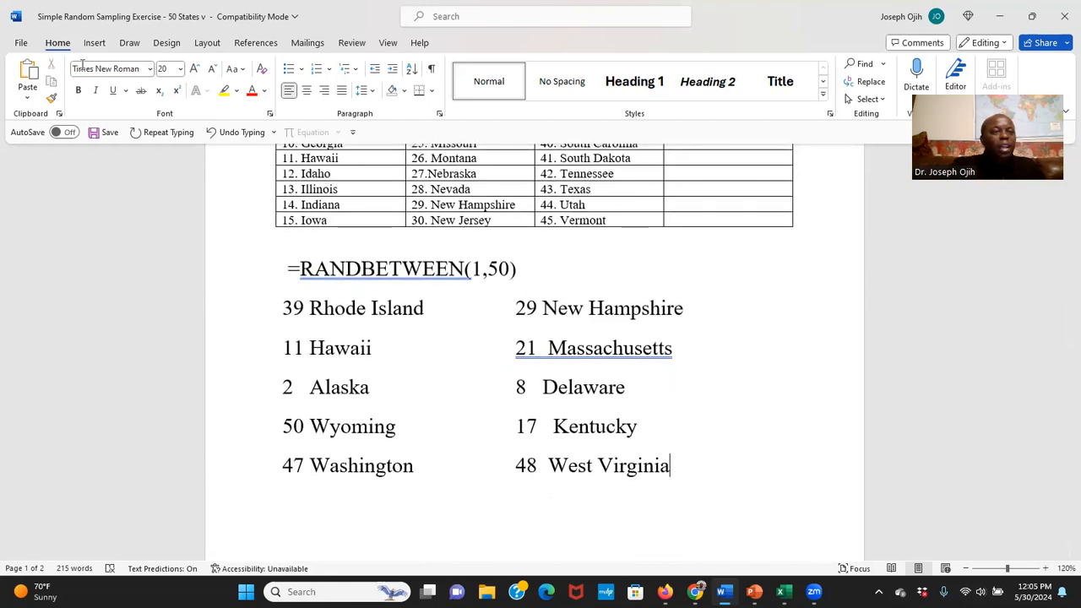
click(21, 43)
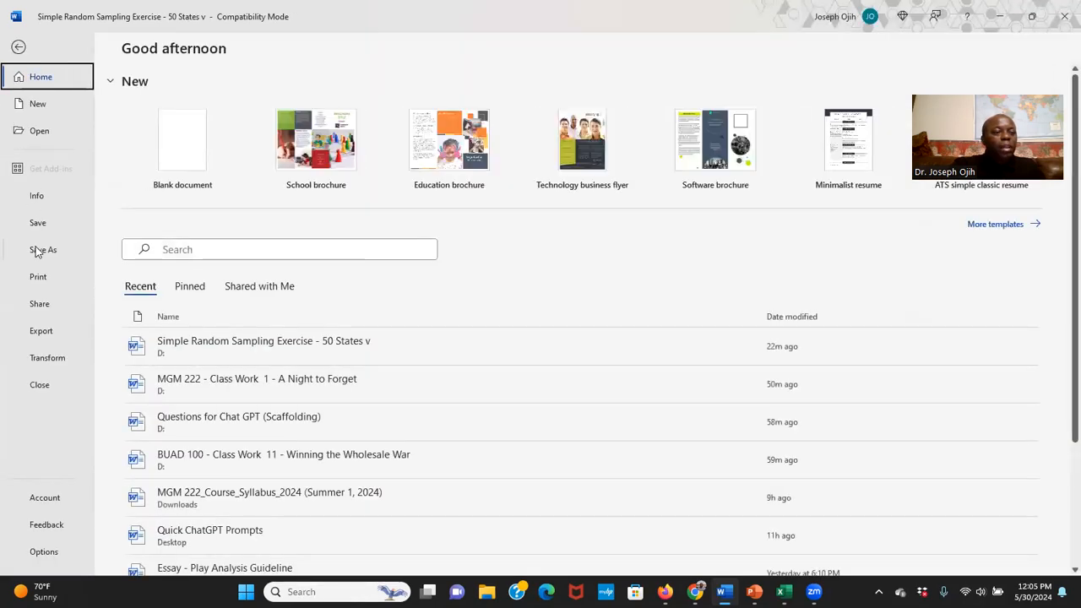
click(19, 47)
scroll(540, 314, up, 1)
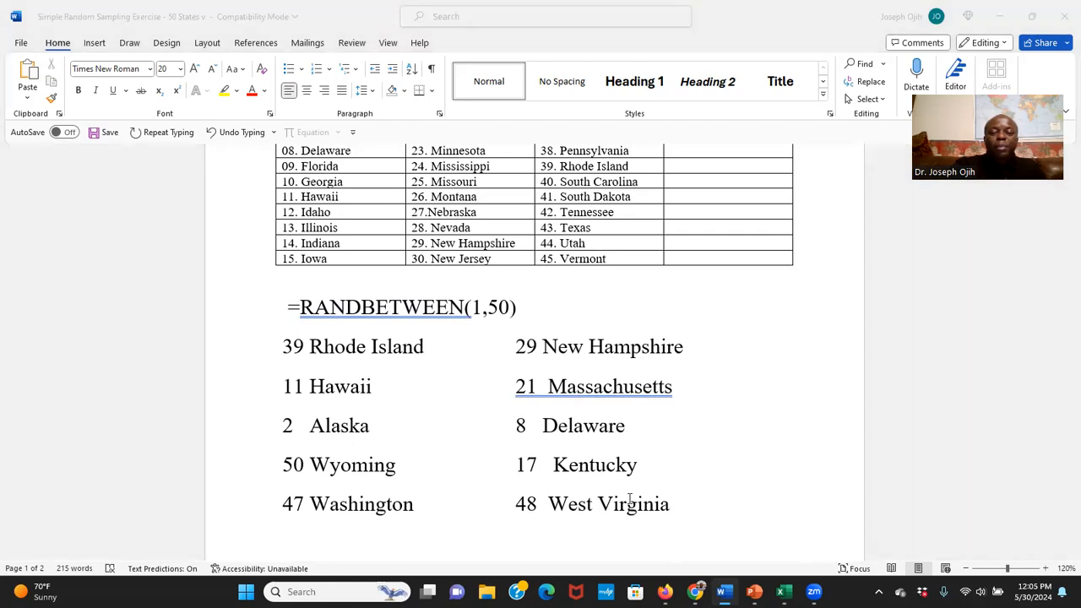
Switch to the Excel workbook and view the RANDBETWEEN numbers in column G of Sheet1 alongside the Word list
key(alt+Tab)
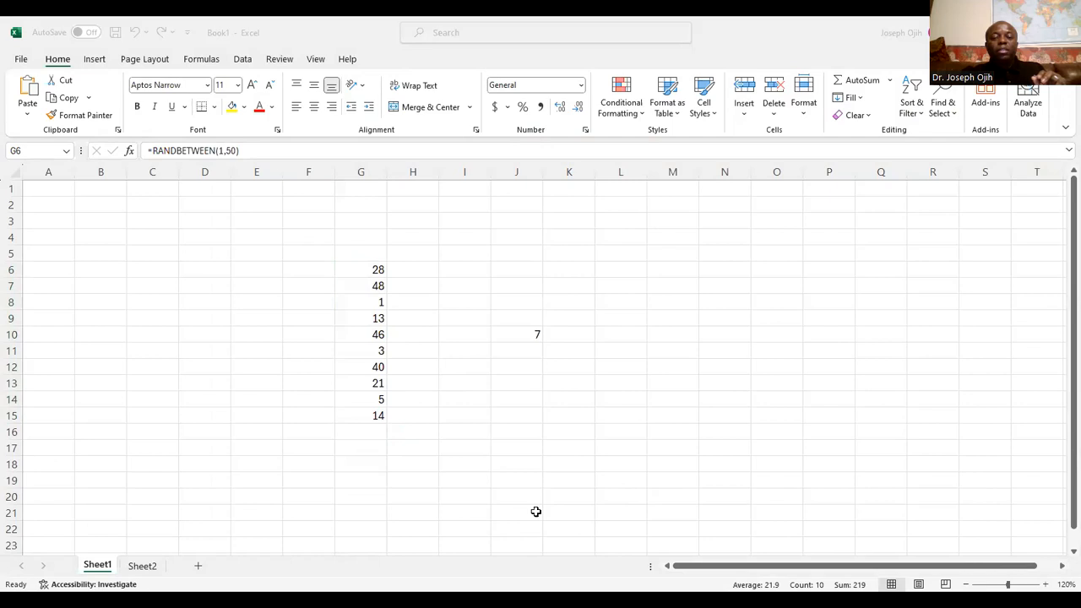
key(alt+Tab)
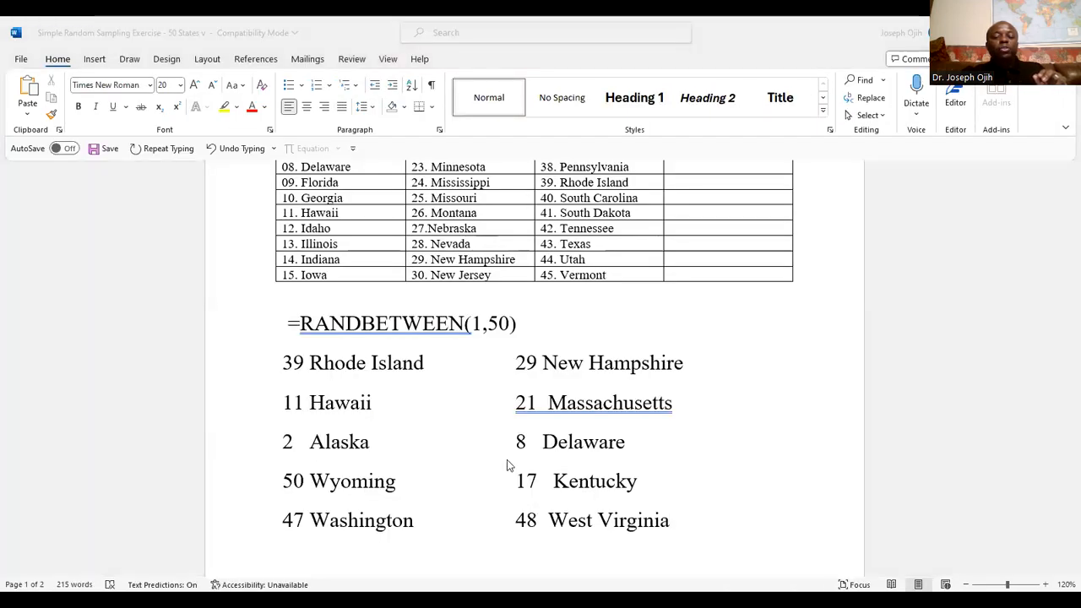
key(alt+Tab)
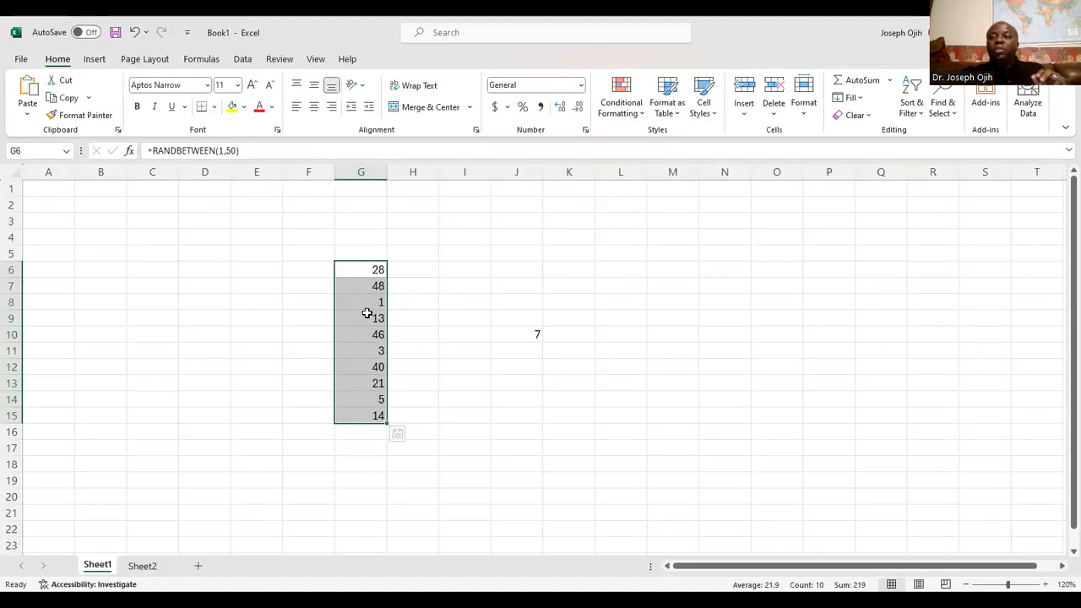
Deselect the random numbers in column G and switch to the Word document to review the two-column list of sampled states
click(447, 304)
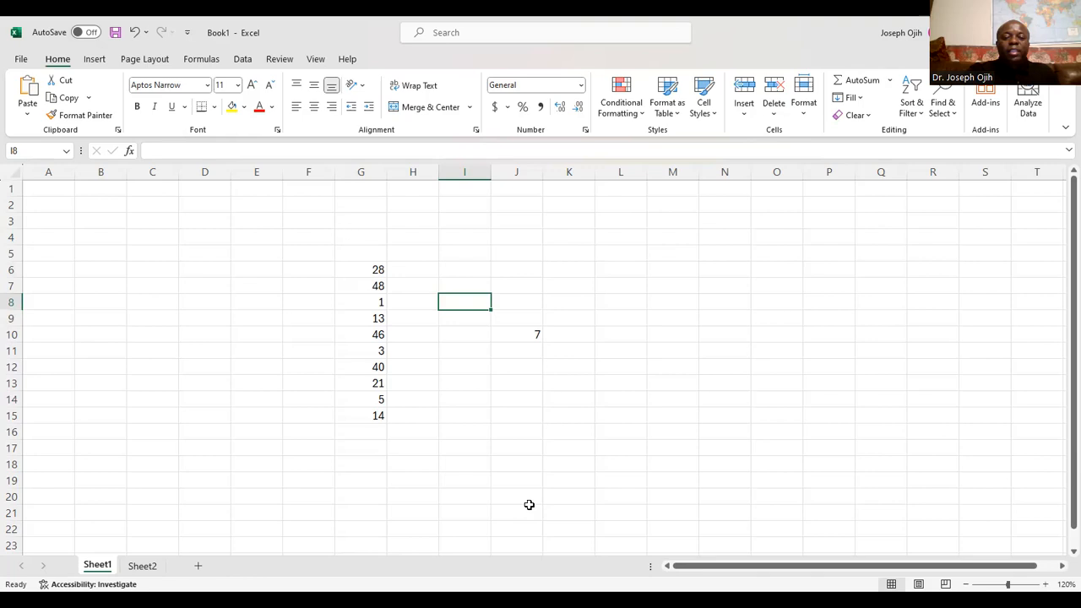
click(556, 457)
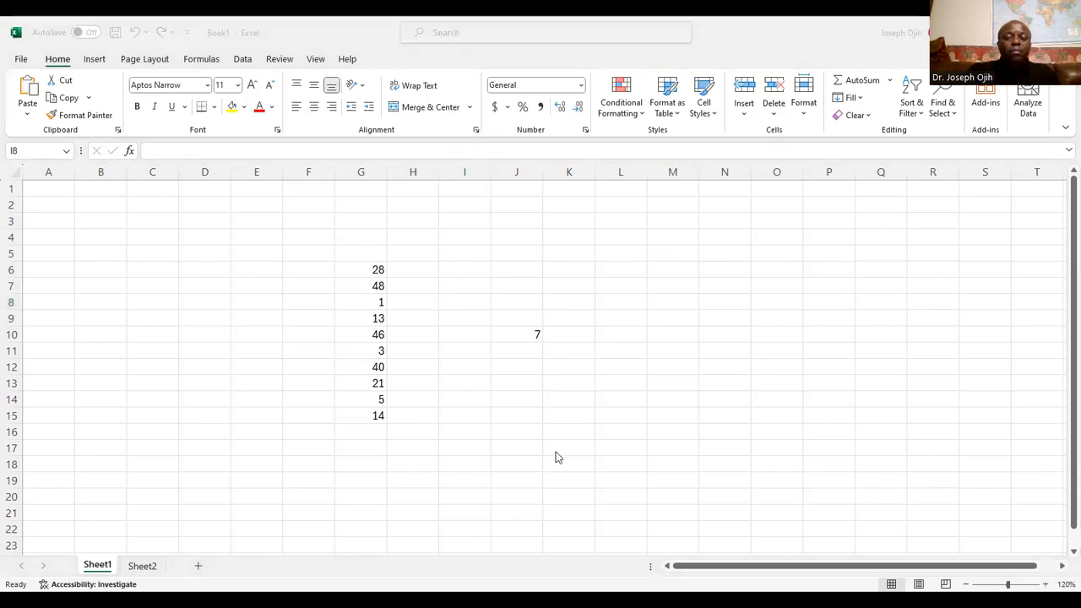
key(alt+Tab)
scroll(603, 436, down, 1)
scroll(603, 435, up, 1)
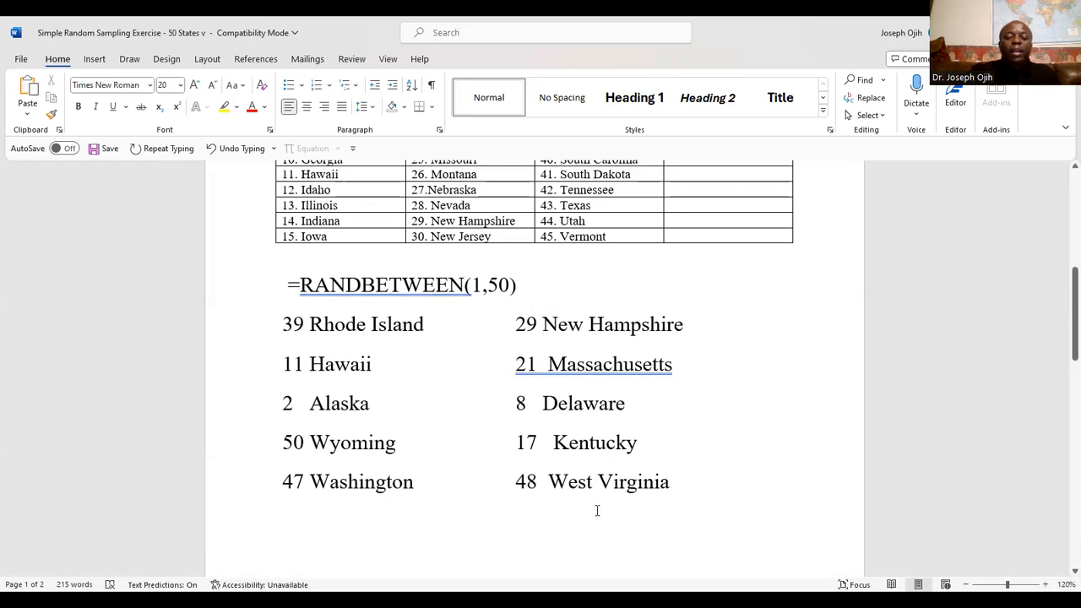
Switch back to the Excel workbook and inspect the RANDBETWEEN formulas in cells G6 and G7
click(571, 448)
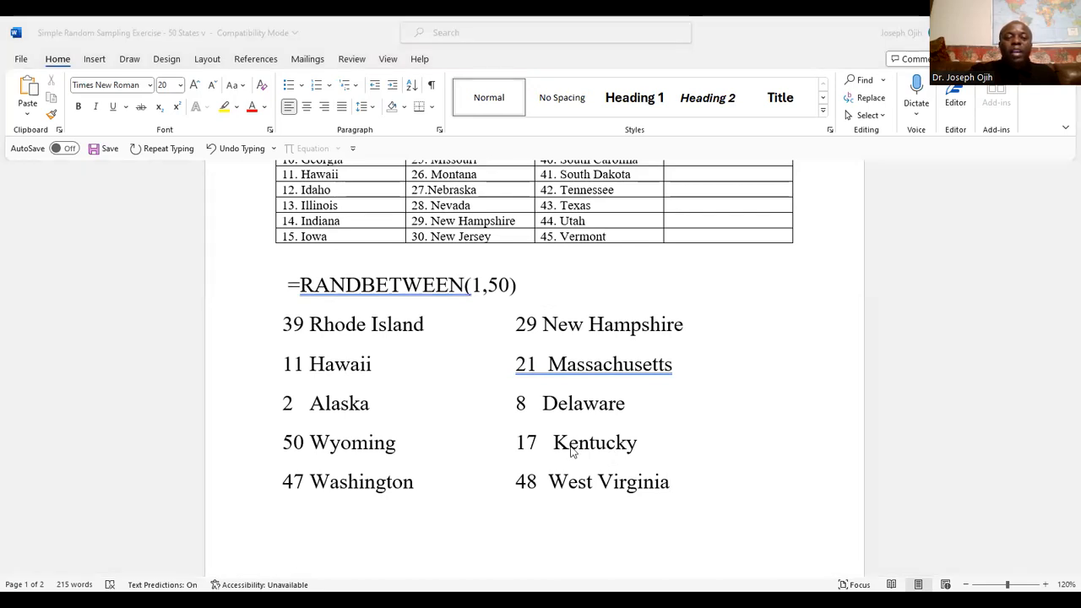
key(alt+Tab)
click(375, 268)
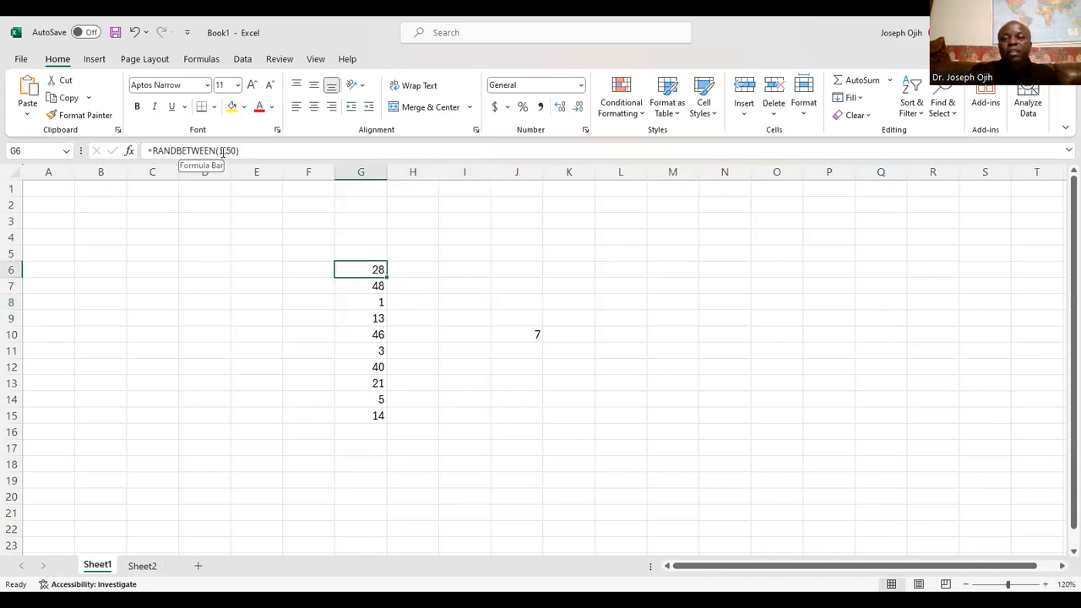
click(362, 286)
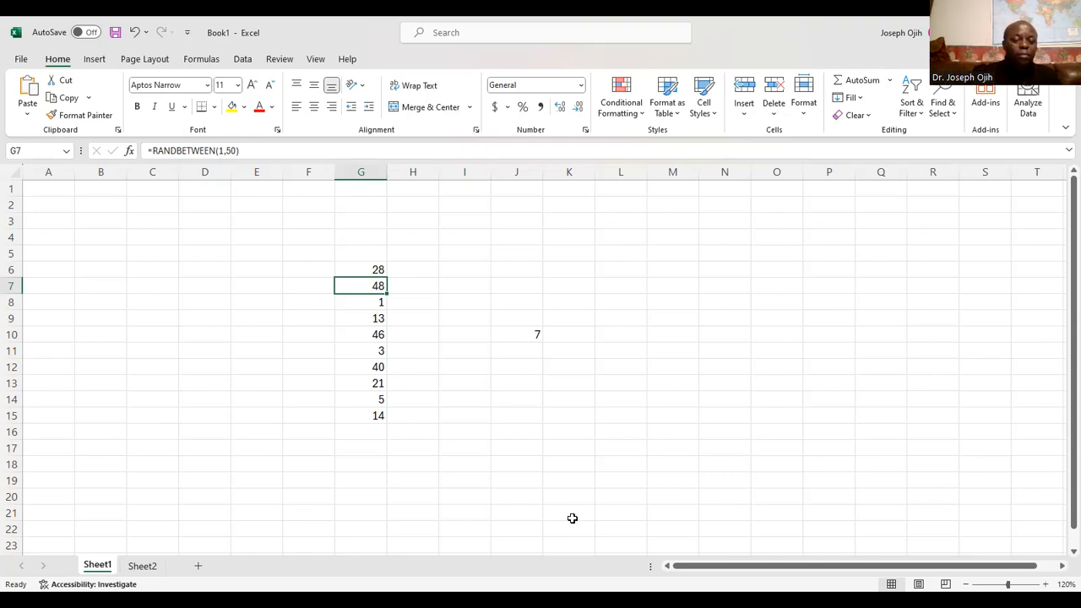
Return to the Word document and view the completed list of ten states below the RANDBETWEEN formula
key(alt+Tab)
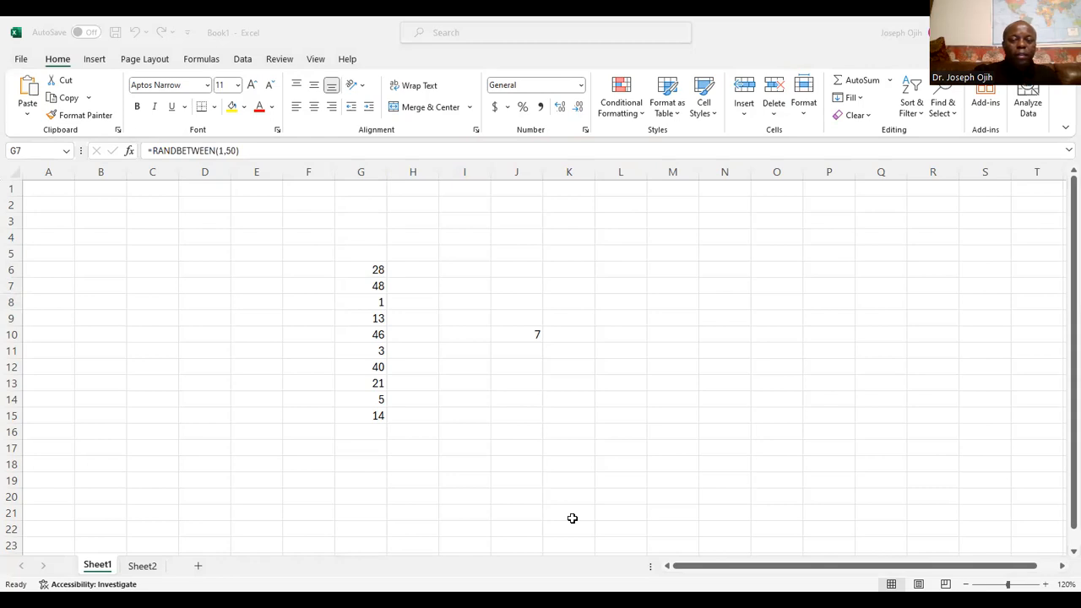
key(alt+Tab)
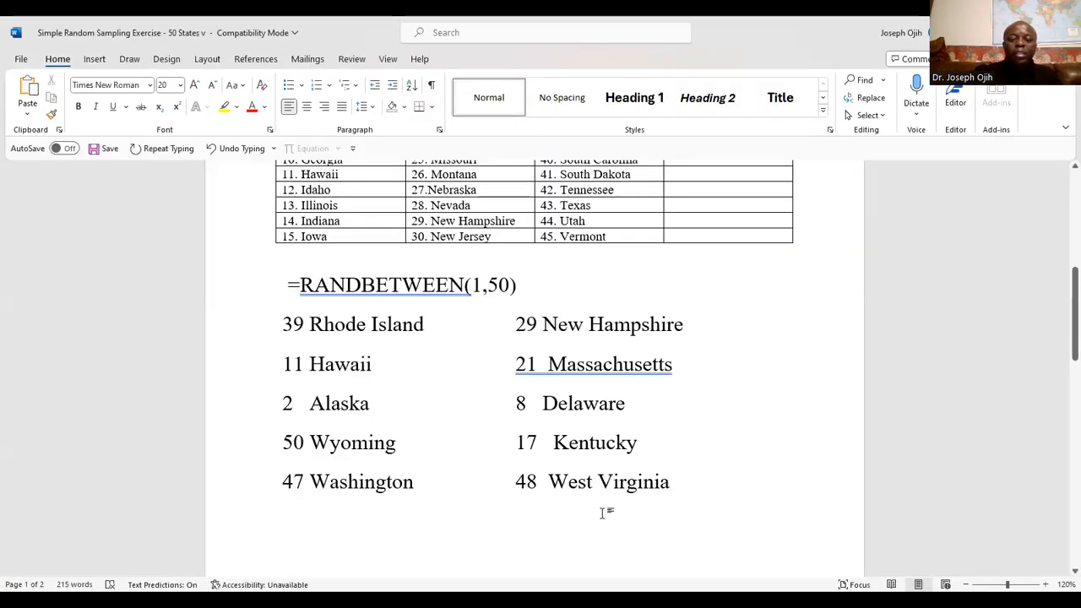
key(alt+Tab)
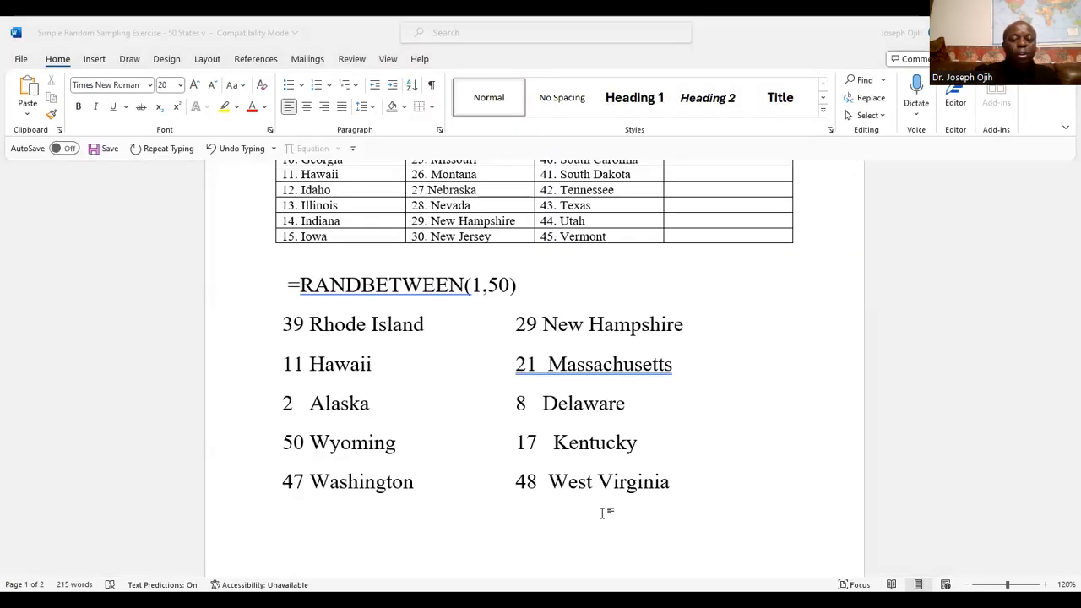